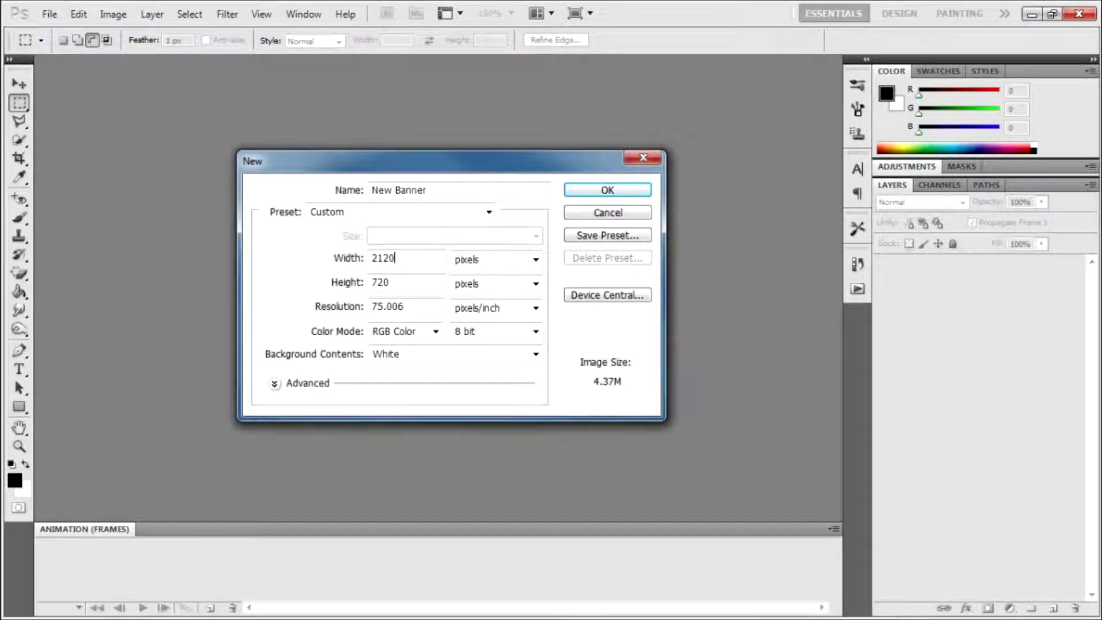
- Create the 2120×720 document named 'New Banner'
key("Return")
key("v")
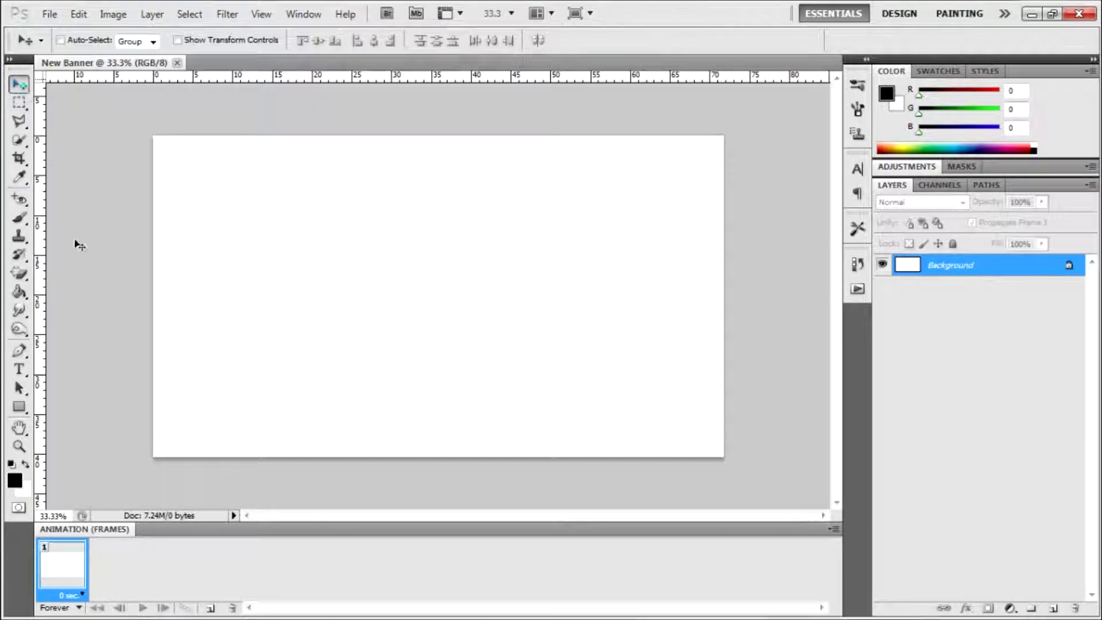
key("ctrl+o")
left_click(752, 46)
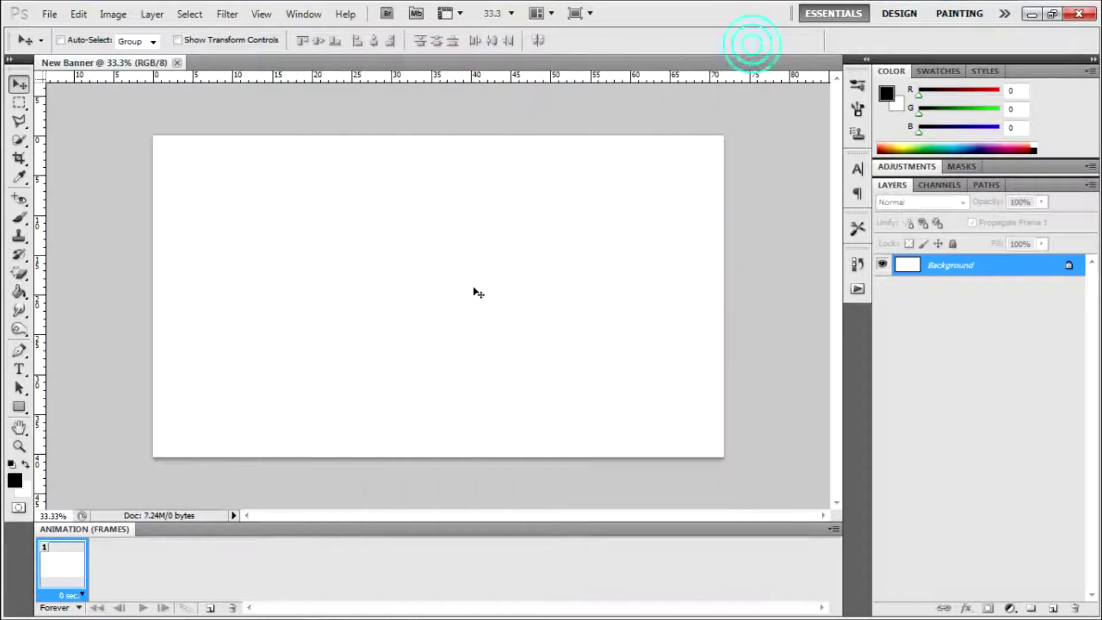
- Set the foreground colour to blue RGB 16,131,220 and fill the whole canvas with it
left_click(21, 484)
left_click(253, 332)
left_click(469, 272)
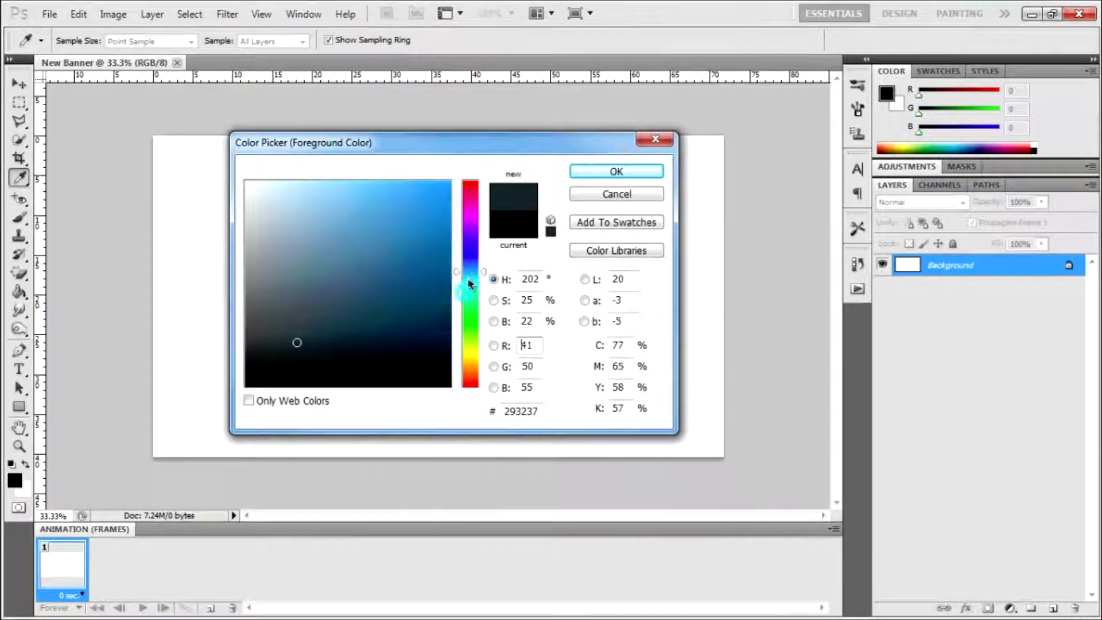
left_click(418, 236)
left_click(432, 252)
left_click(602, 171)
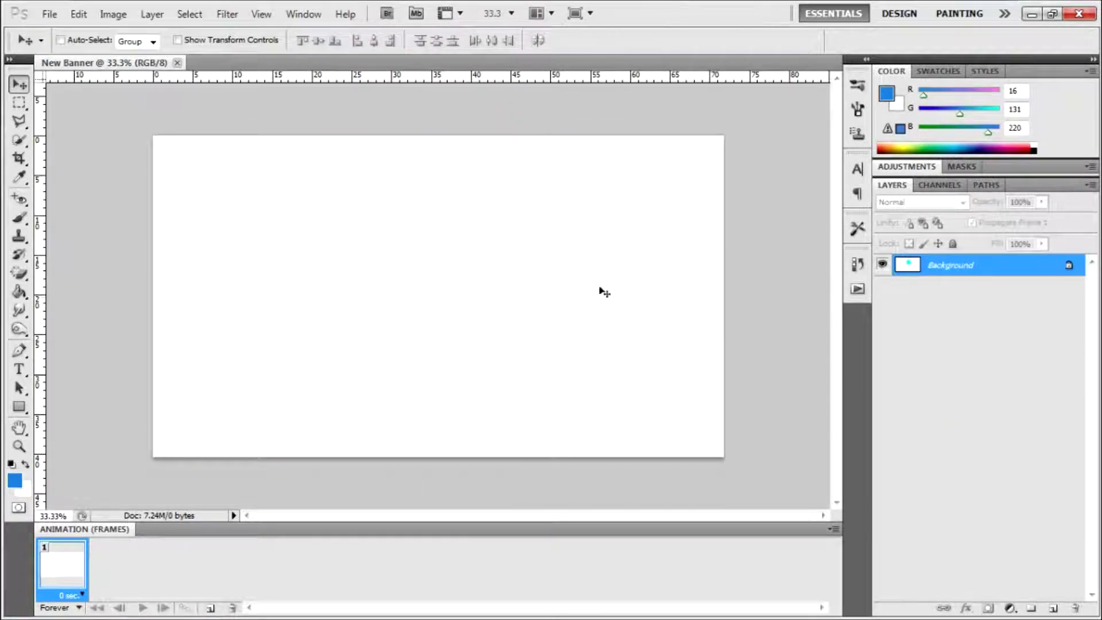
left_click(19, 330)
left_click(402, 287)
left_click(18, 84)
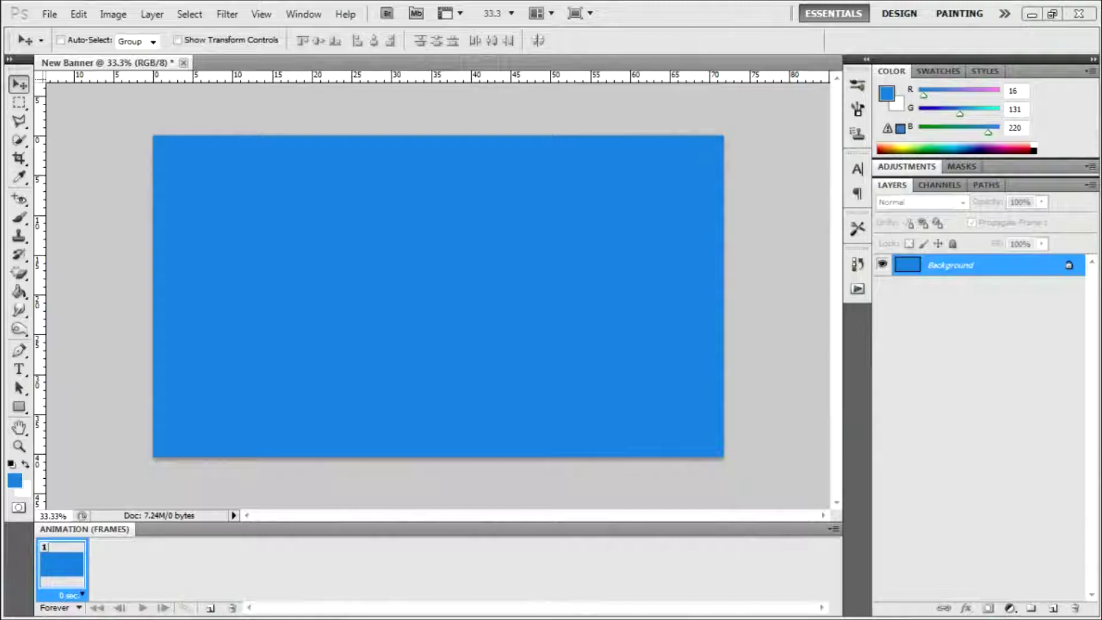
- Open the blue abstract background images from the Video Icons folder
left_click(49, 14)
left_click(78, 44)
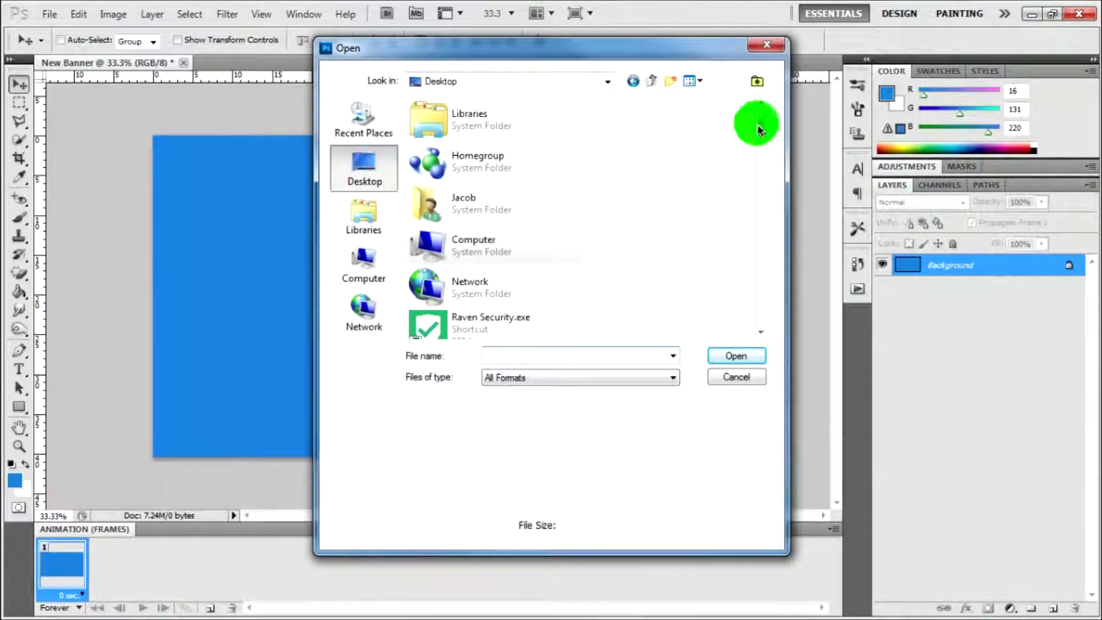
scroll(738, 172, "down", 5)
double_click(419, 528)
left_click(548, 167)
left_click(702, 146, "ctrl")
left_click(617, 269, "ctrl")
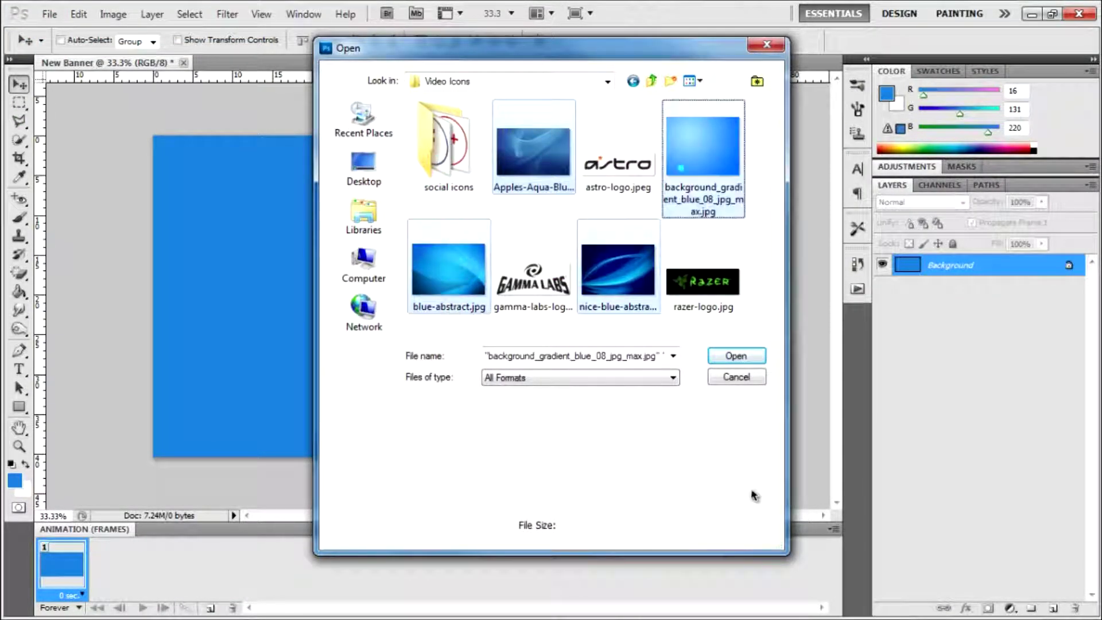
left_click(735, 356)
- Paste blue-abstract.jpg into New Banner as Layer 1, scaled to fill the canvas
key("m")
left_click_drag(179, 107, 665, 544)
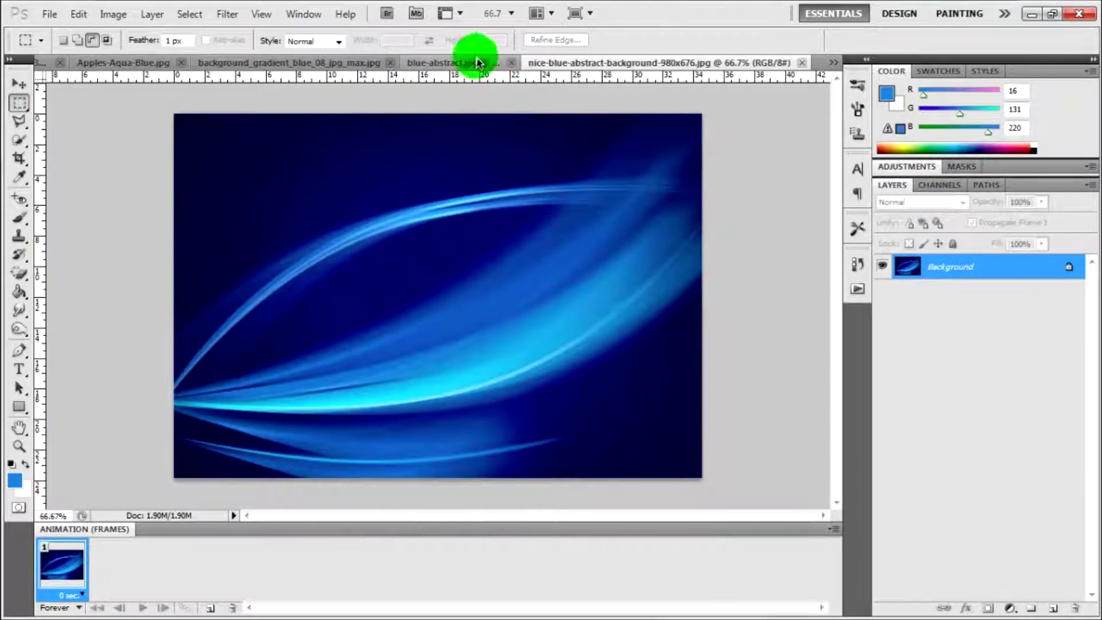
left_click(478, 62)
left_click(147, 64)
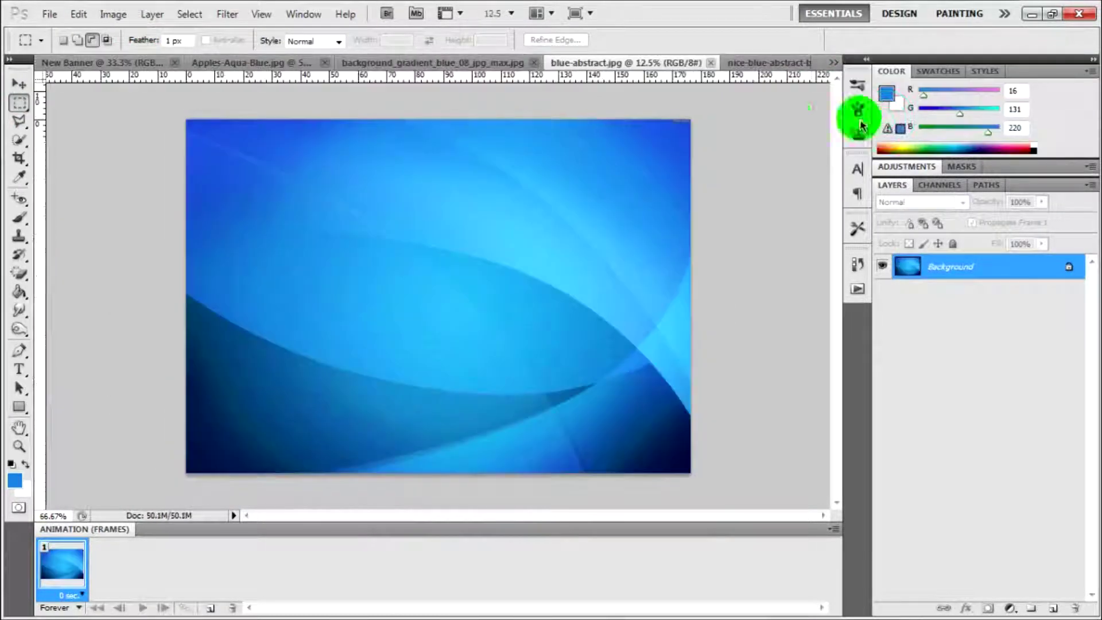
left_click(149, 63)
key("ctrl+v")
key("ctrl+t")
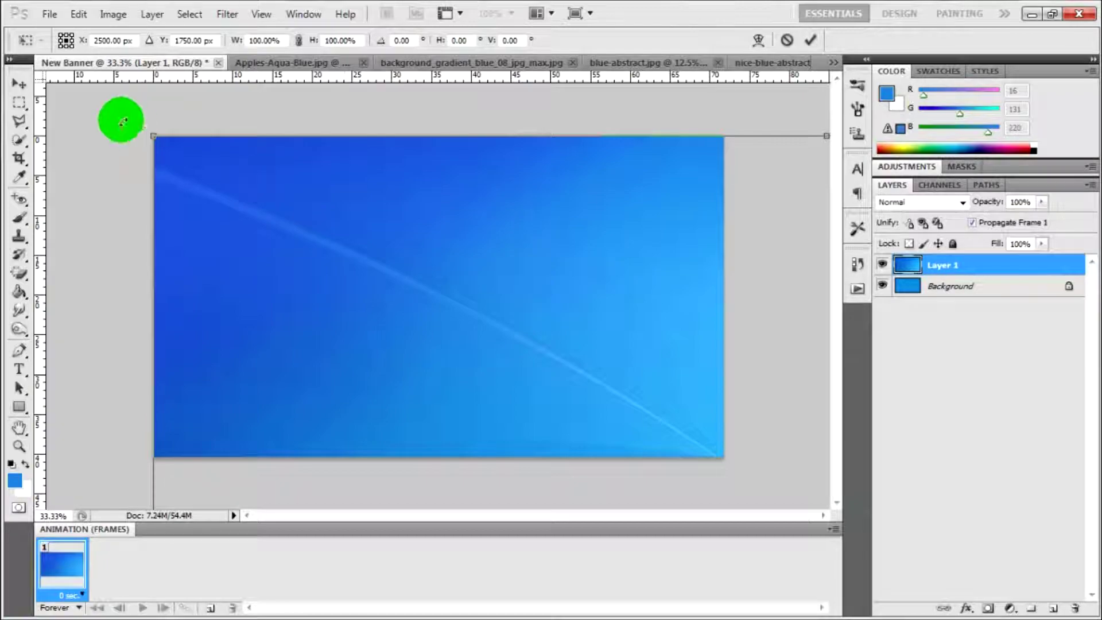
mouse_move(118, 119)
left_mouse_down()
mouse_move(565, 395)
mouse_move(265, 182)
left_mouse_up()
left_click_drag(512, 322, 184, 152)
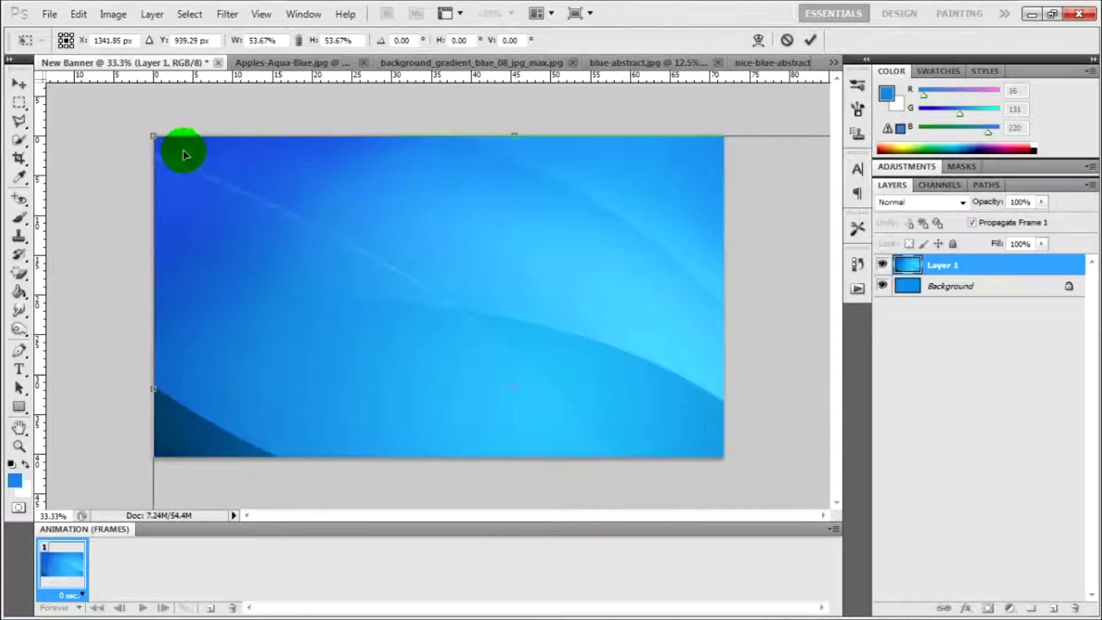
left_click_drag(675, 327, 725, 313)
left_click_drag(439, 507, 438, 457)
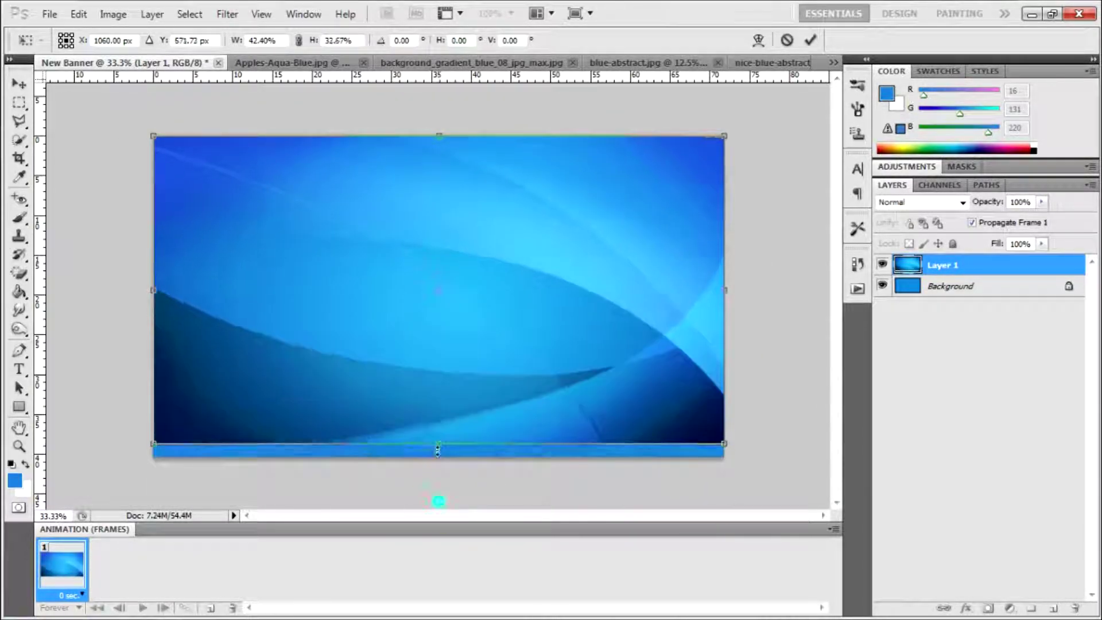
double_click(517, 353)
- Add the Apples-Aqua-Blue image as Layer 2, stretched to fill the canvas, at 35% opacity
left_click(287, 63)
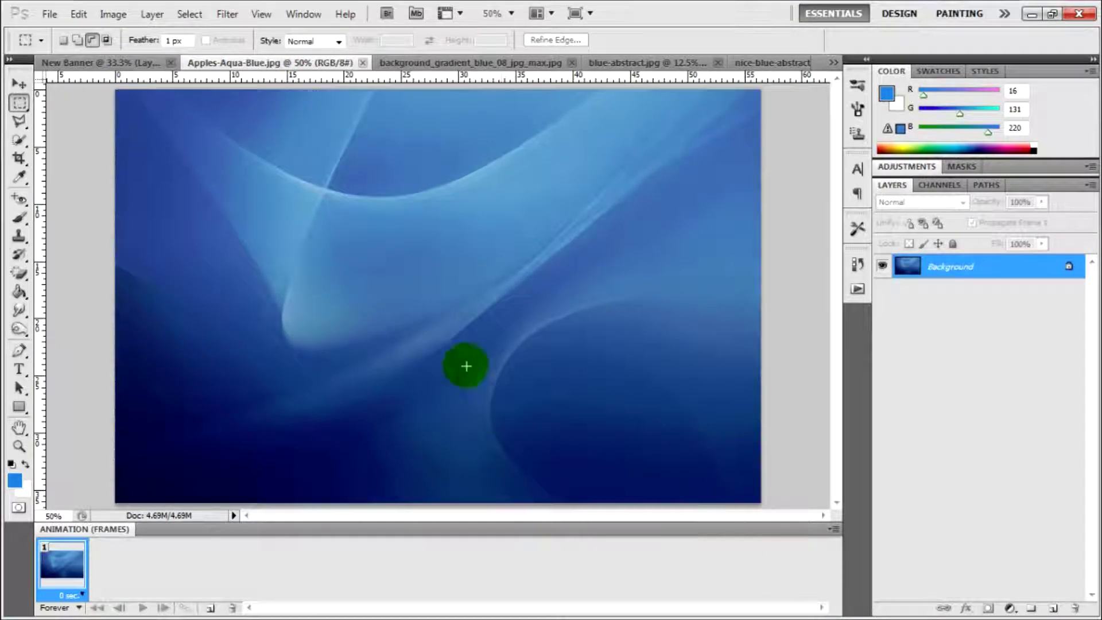
key("ctrl+a")
key("ctrl+c")
left_click(115, 62)
key("ctrl+v")
key("ctrl+t")
left_click_drag(480, 262, 413, 239)
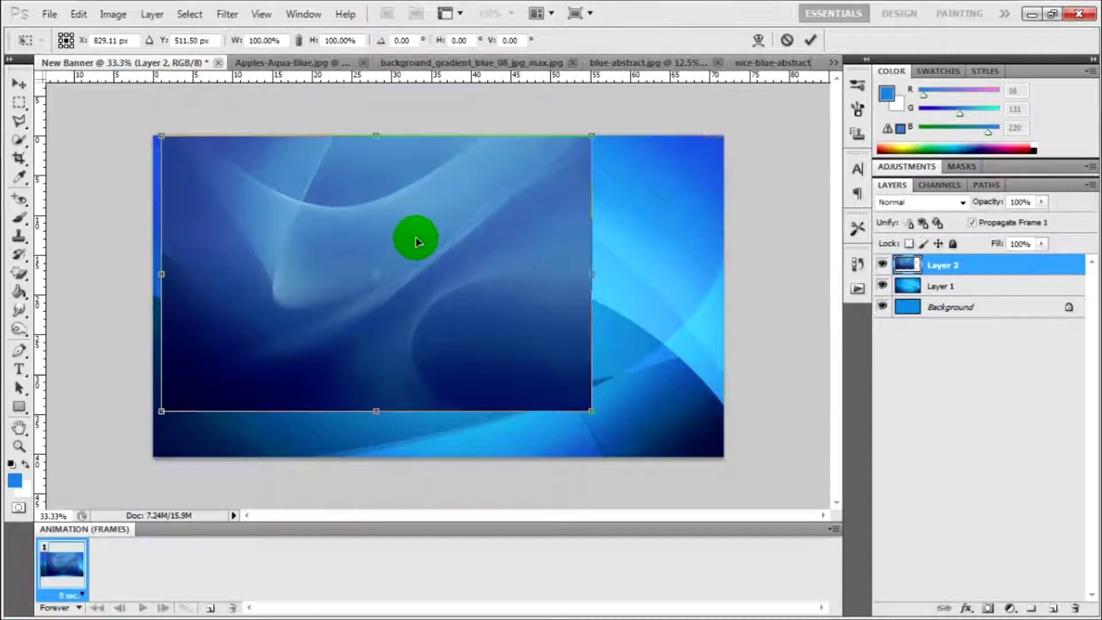
left_click_drag(583, 406, 745, 456)
key("Return")
right_click(932, 265)
left_click(769, 237)
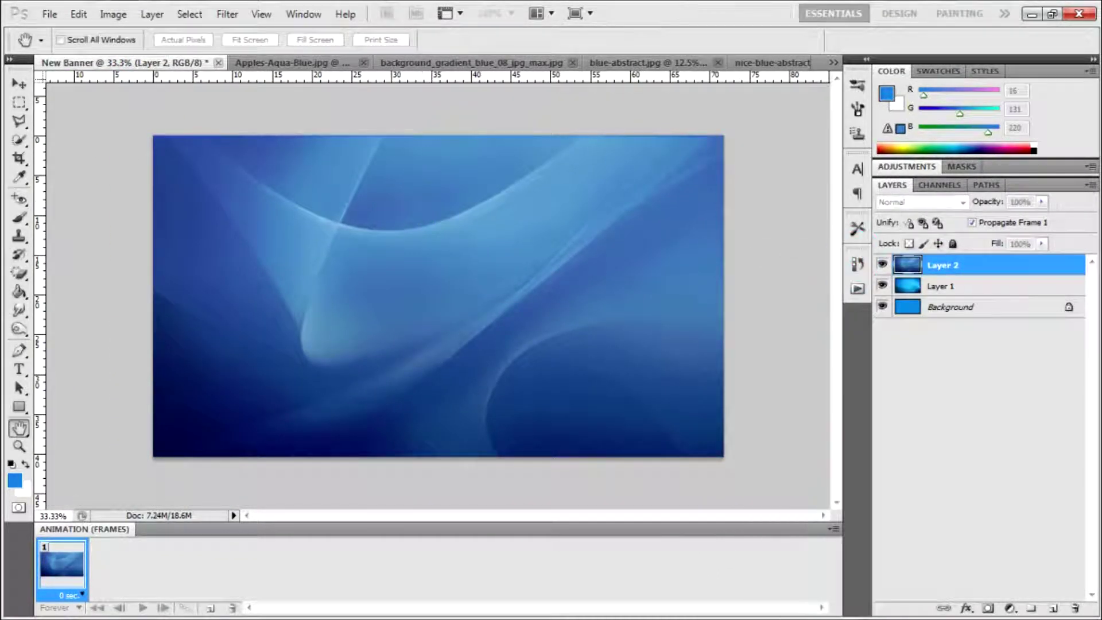
type("35")
key("Return")
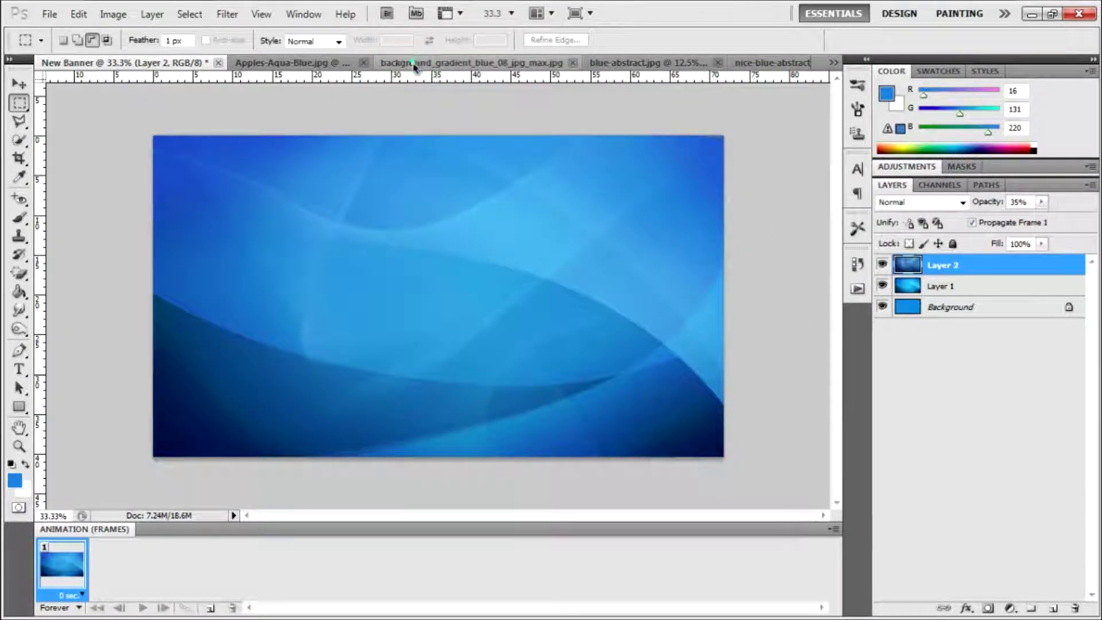
- Add the gradient image as canvas-filling Layer 3, placed beneath Layer 1
left_click(414, 62)
key("ctrl+a")
key("ctrl+c")
left_click(92, 62)
key("ctrl+v")
key("ctrl+t")
left_click_drag(474, 270, 249, 182)
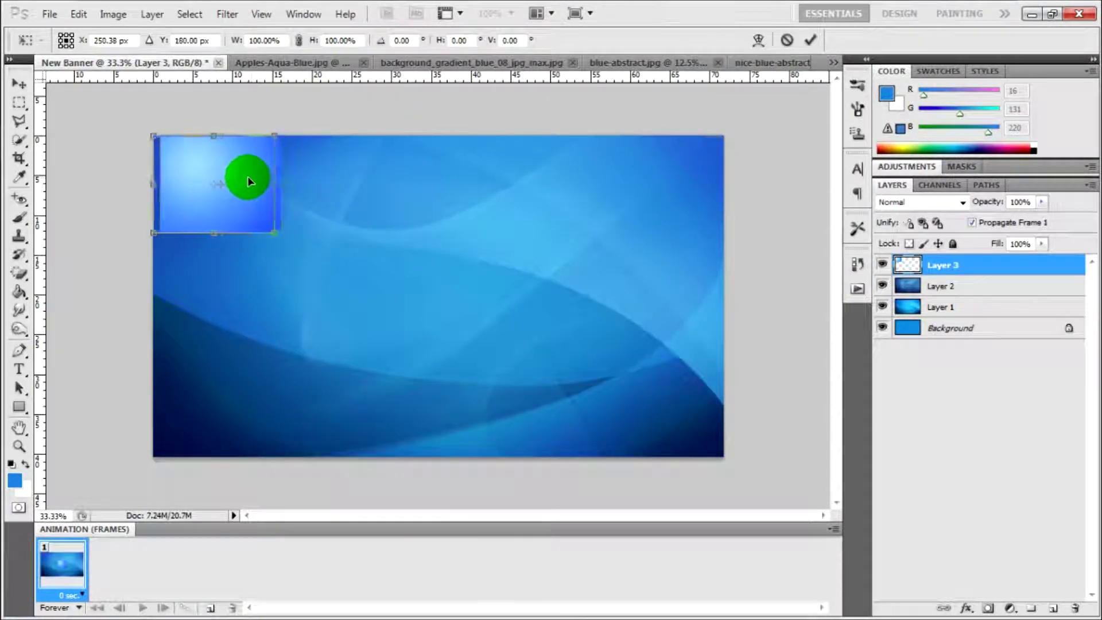
left_click_drag(275, 232, 723, 457)
key("Return")
left_click_drag(941, 265, 939, 323)
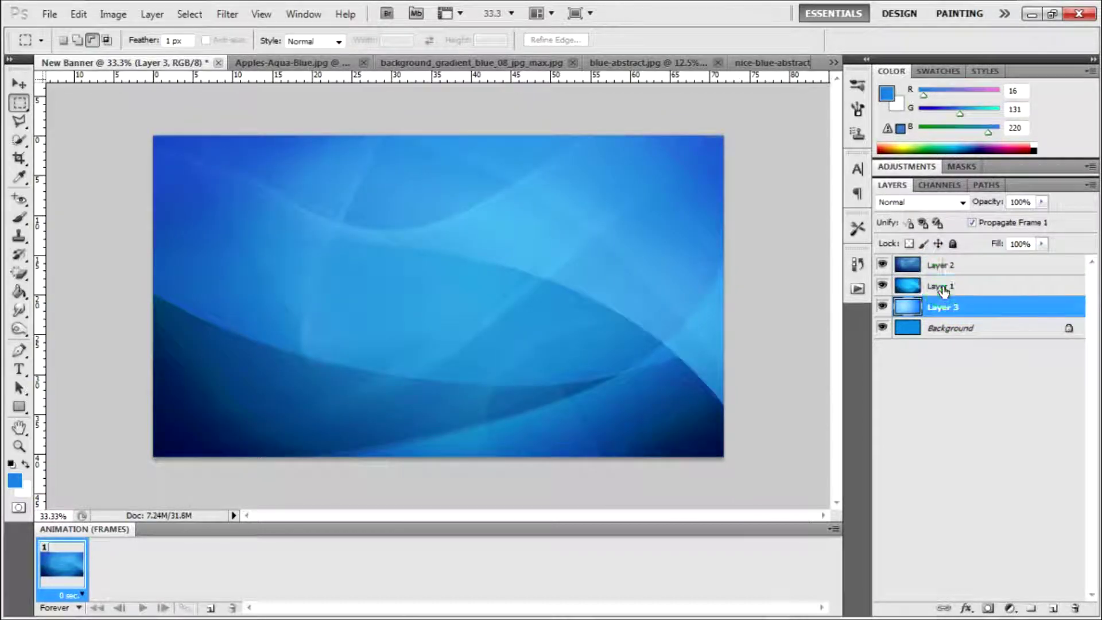
double_click(1004, 307)
left_click(704, 144)
- Paste the nice-blue-abstract image as Layer 4, enlarged to cover the canvas
left_click(331, 64)
key("ctrl+a")
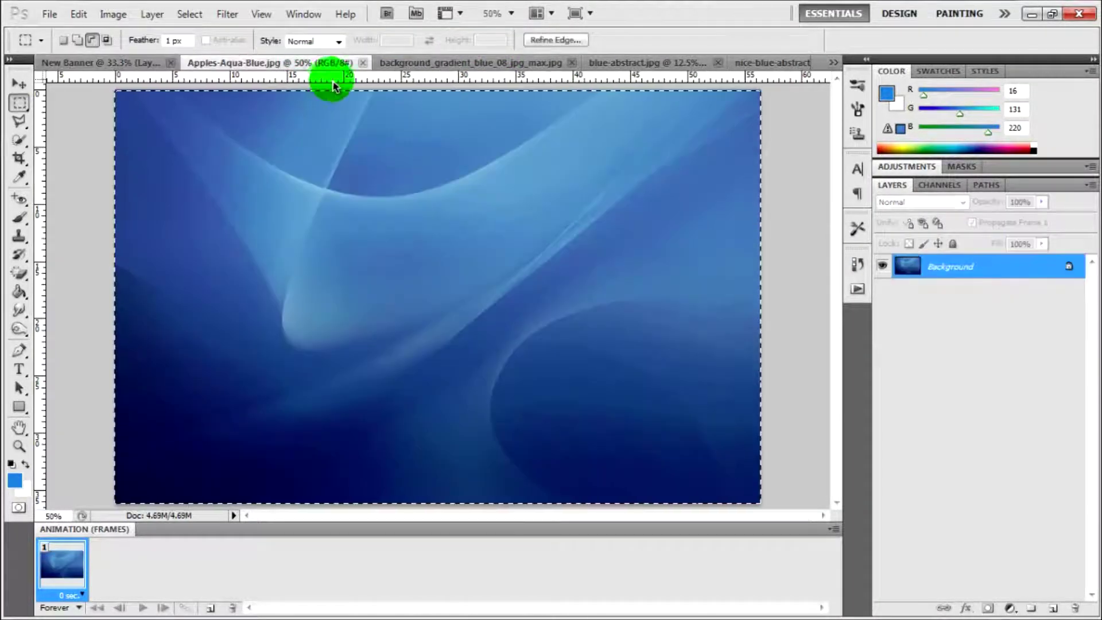
key("ctrl+w")
key("ctrl+w")
key("ctrl+w")
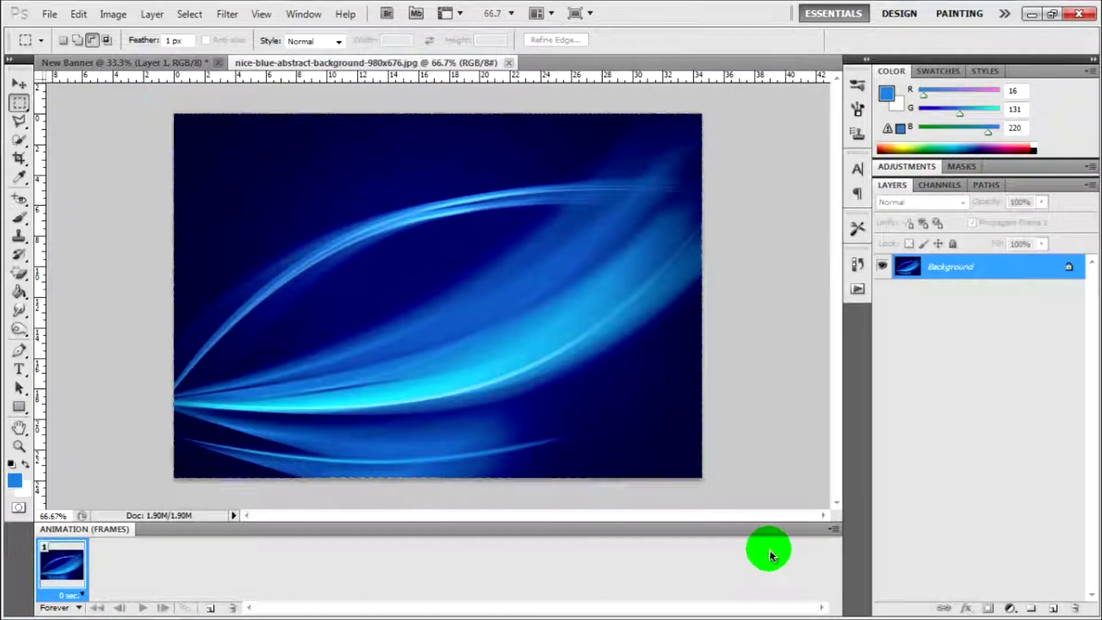
key("ctrl+c")
left_click(120, 62)
key("ctrl+v")
key("ctrl+t")
left_click_drag(402, 281, 258, 224)
left_click_drag(418, 319, 724, 449)
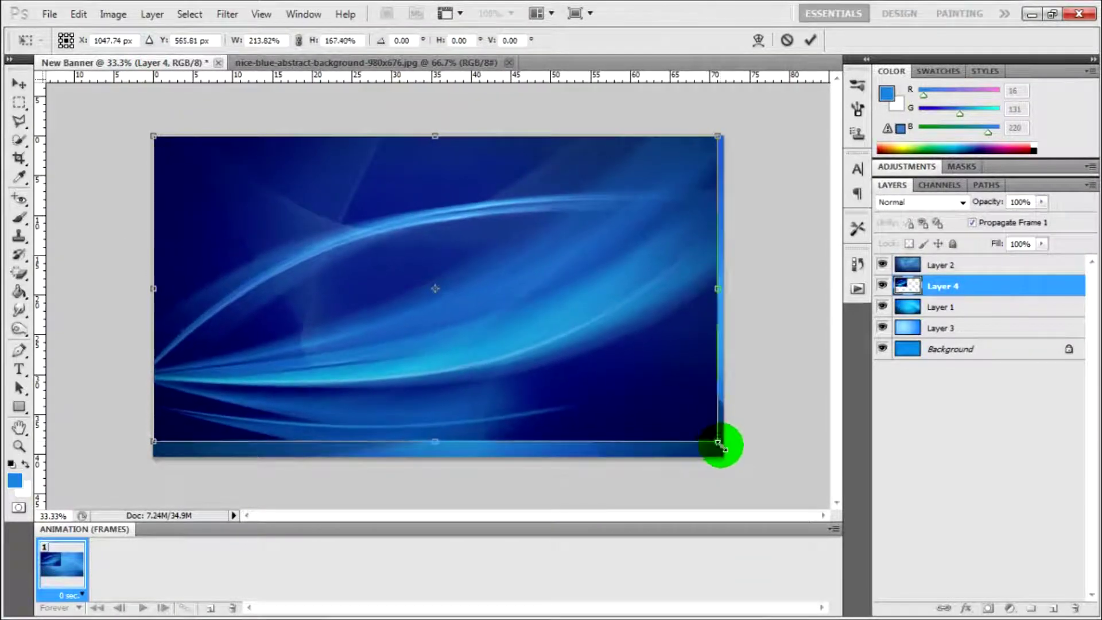
key("Return")
- Set Layer 4 to 25% opacity and close the nice-blue-abstract source image
double_click(1009, 286)
type("25")
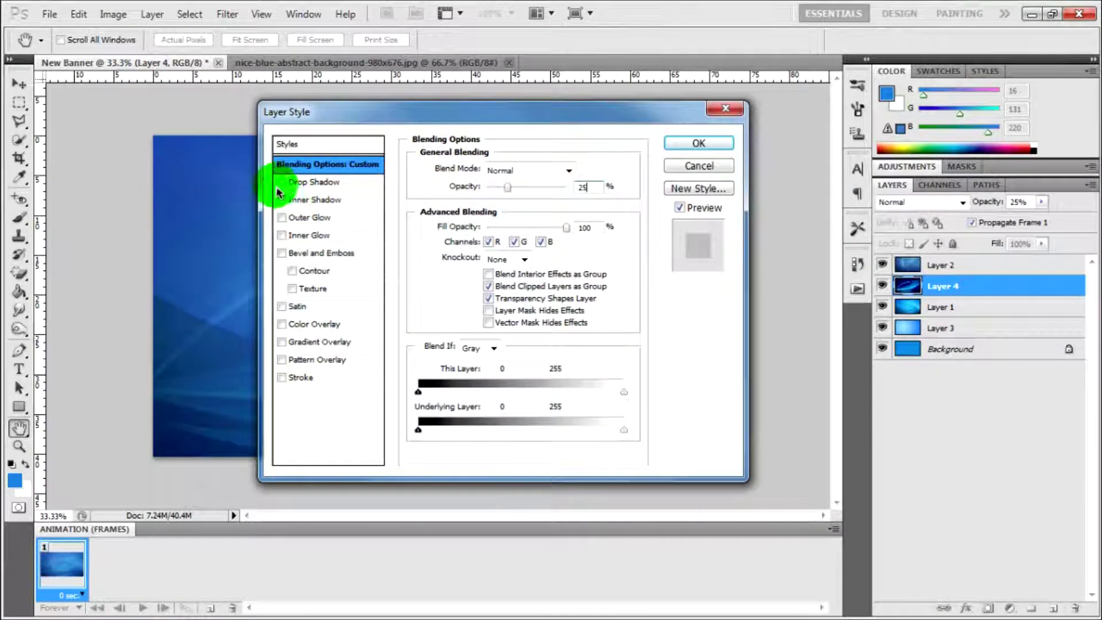
key("Return")
left_click(263, 62)
key("ctrl+w")
left_click(19, 368)
- Start the title text in white using the Vermin Vibes Slant font
left_click(304, 311)
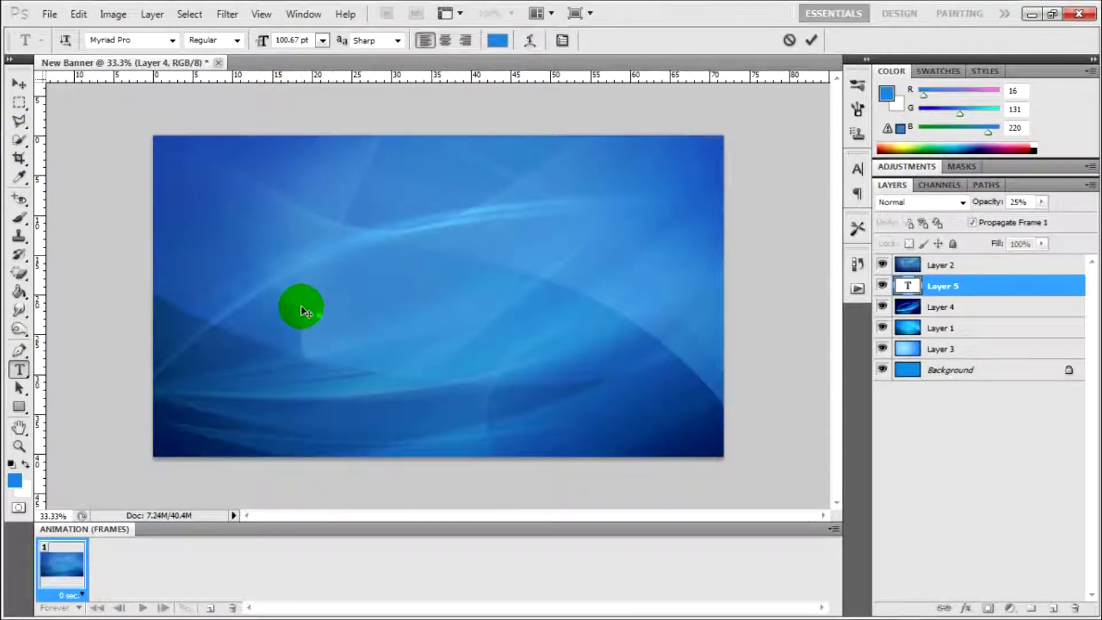
left_click(13, 487)
left_click(239, 190)
left_click(634, 208)
left_click(148, 39)
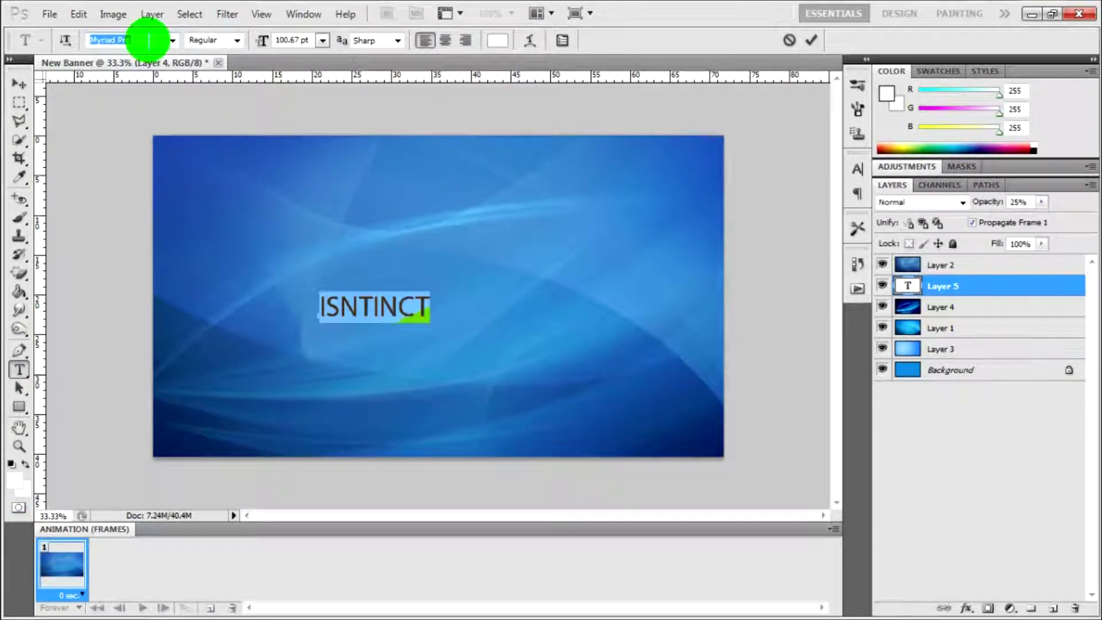
key("Down")
left_click(19, 83)
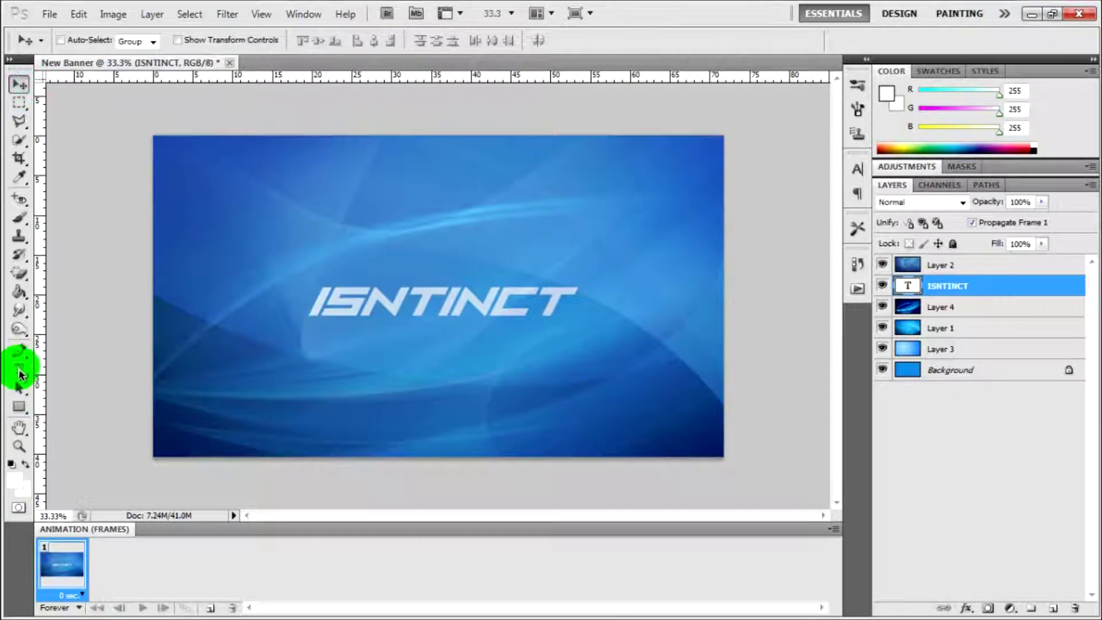
- Enlarge the title to 165 pt and fix the swapped letters so it reads INSTINCT
left_click(20, 369)
type("165")
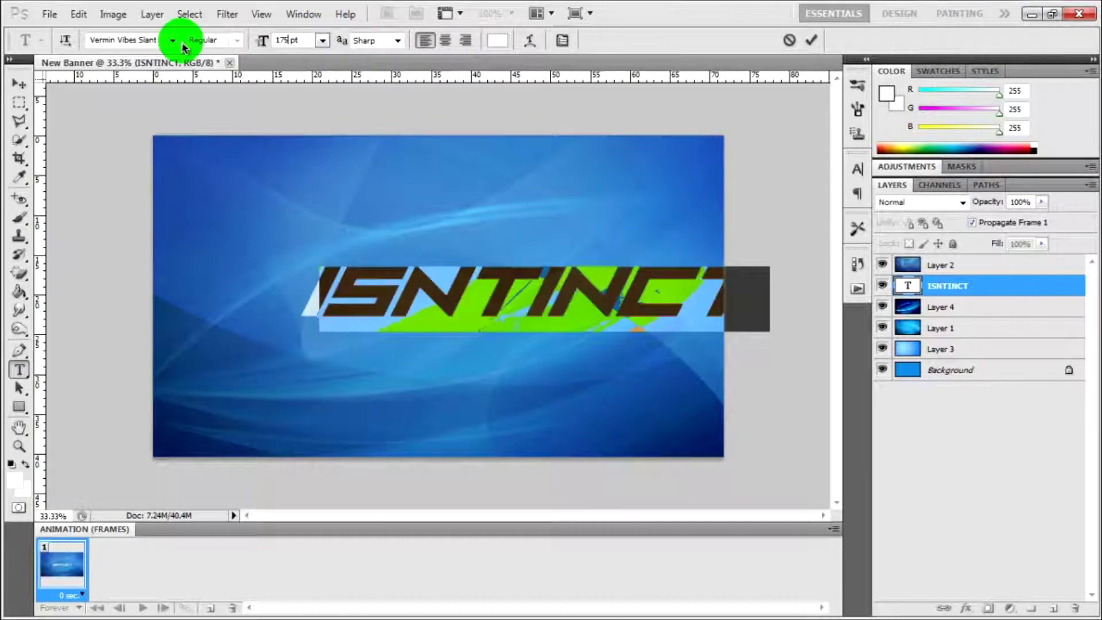
key("Return")
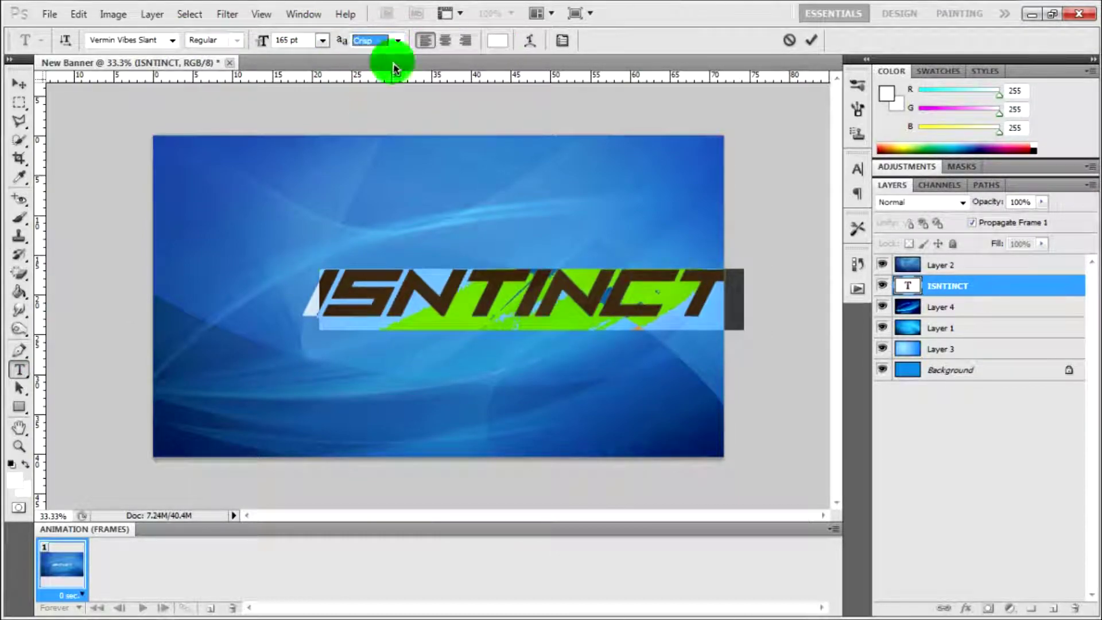
key("ctrl+Return")
key("v")
key("t")
left_click_drag(265, 287, 367, 287)
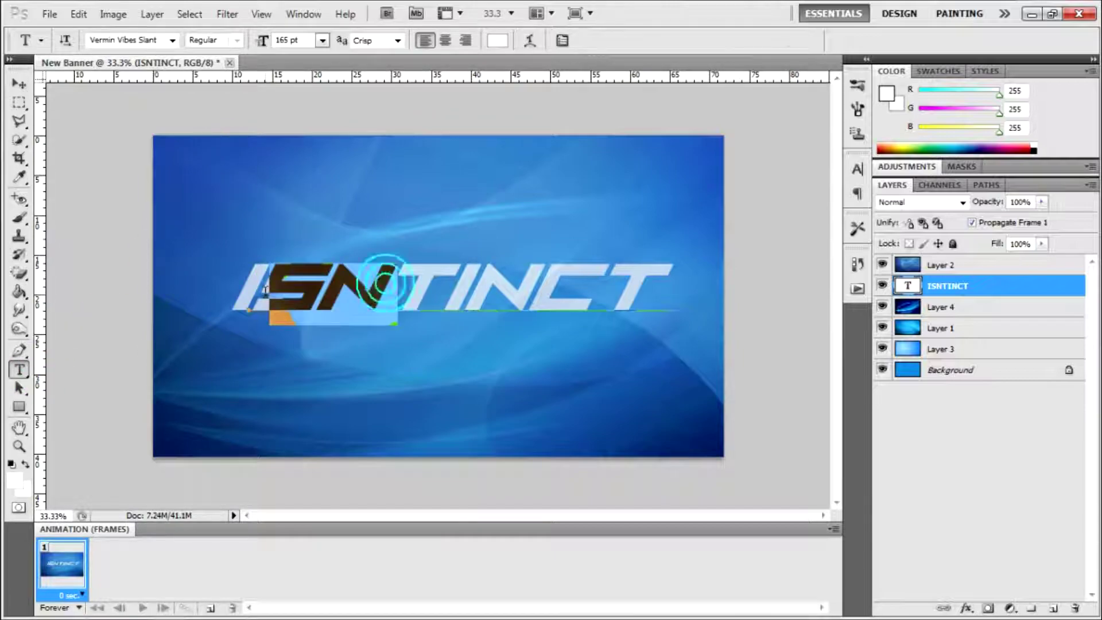
type("NS")
key("ctrl+Return")
- Add a second FACEBOOK text line below the title and select it for resizing
key("v")
key("t")
left_click(491, 459)
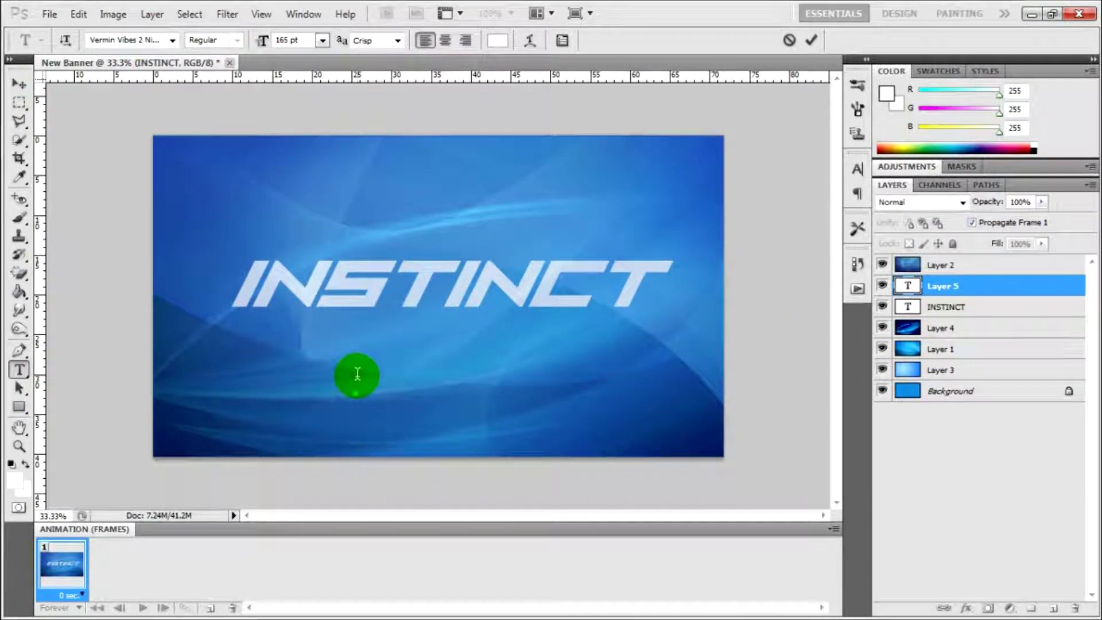
type("FACEBOOK")
double_click(618, 370)
left_click(287, 39)
- Make FACEBOOK 35 pt, draw a pale bar under INSTINCT, and stack the text above it
type("35")
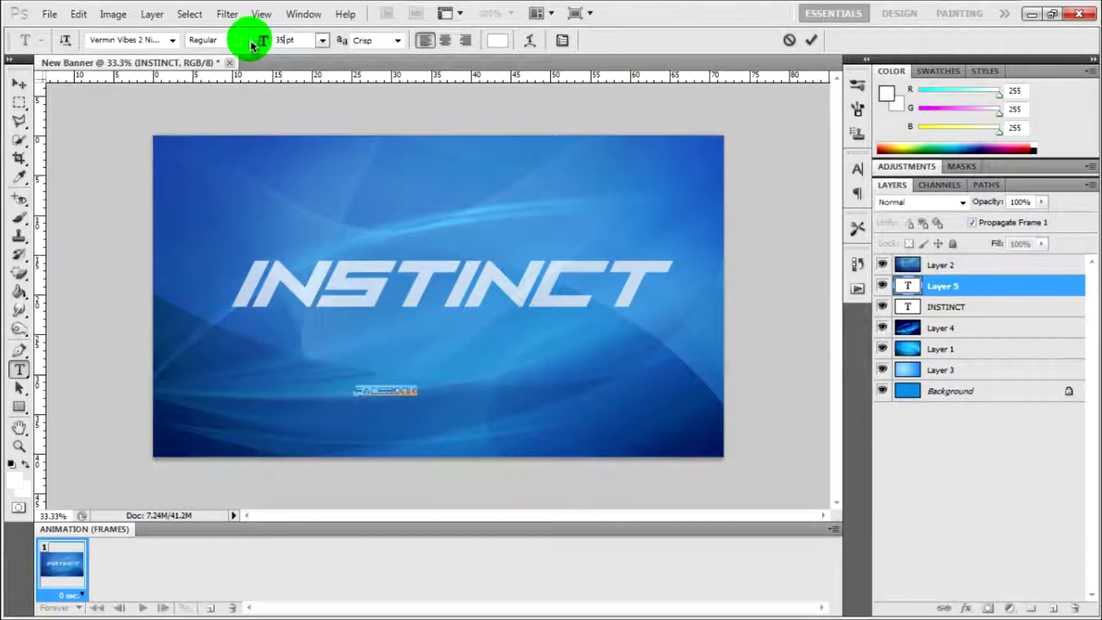
left_click(22, 89)
left_click_drag(384, 391, 324, 341)
key("u")
left_click_drag(256, 347, 315, 361)
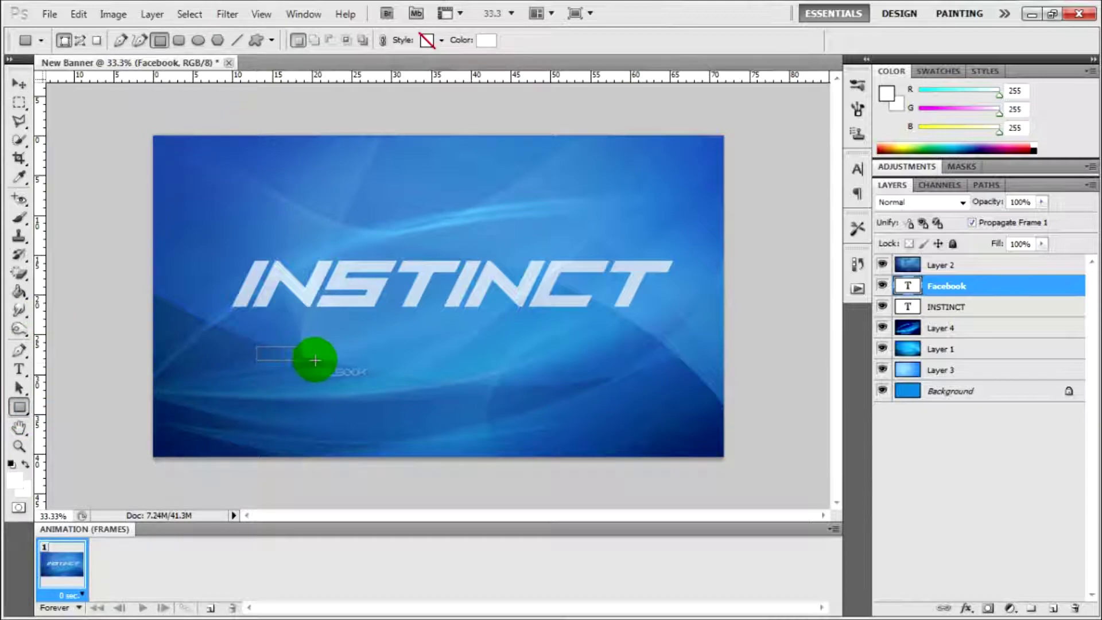
left_click_drag(687, 369, 687, 370)
key("v")
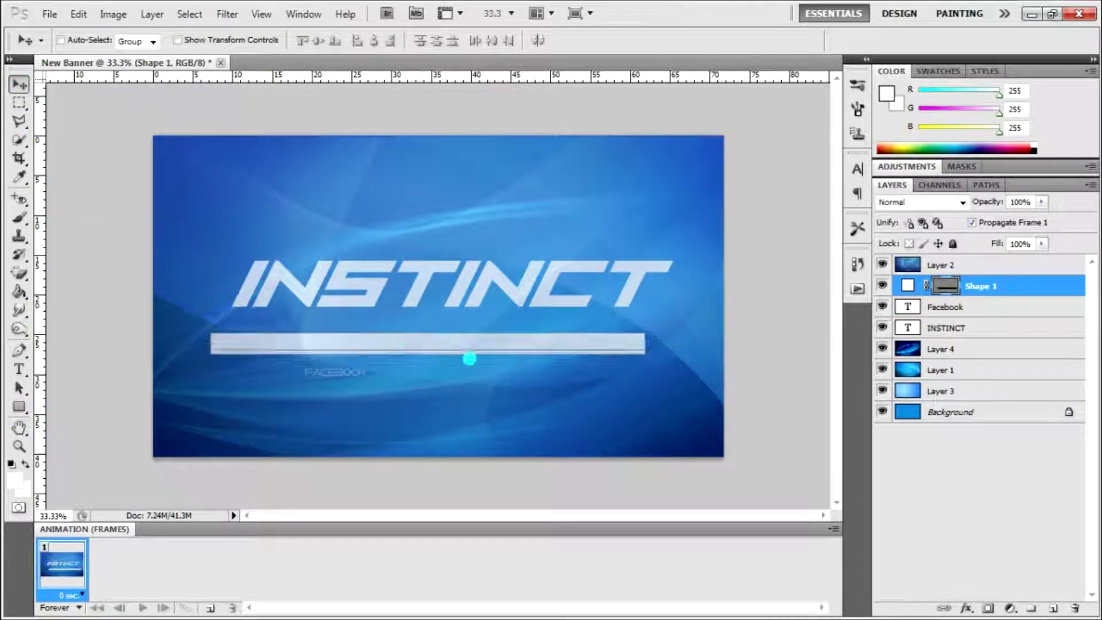
left_click_drag(493, 359, 461, 330)
left_click(945, 307)
left_click_drag(946, 312, 946, 280)
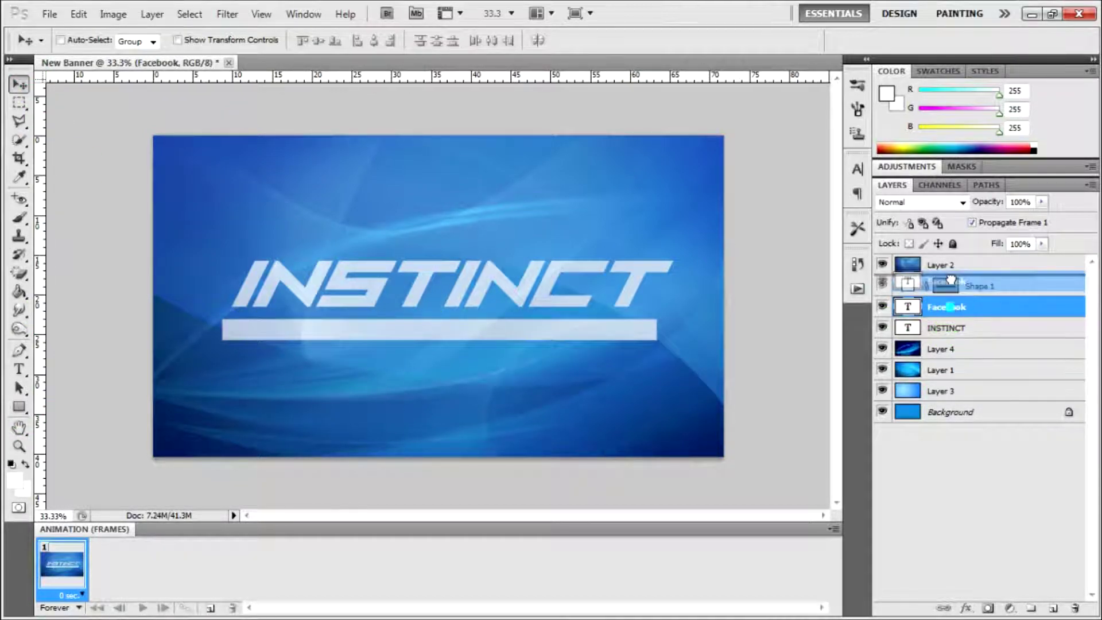
- Recolour the FACEBOOK text grey and duplicate its layer
left_click(20, 369)
double_click(291, 329)
left_click(497, 40)
left_click(609, 173)
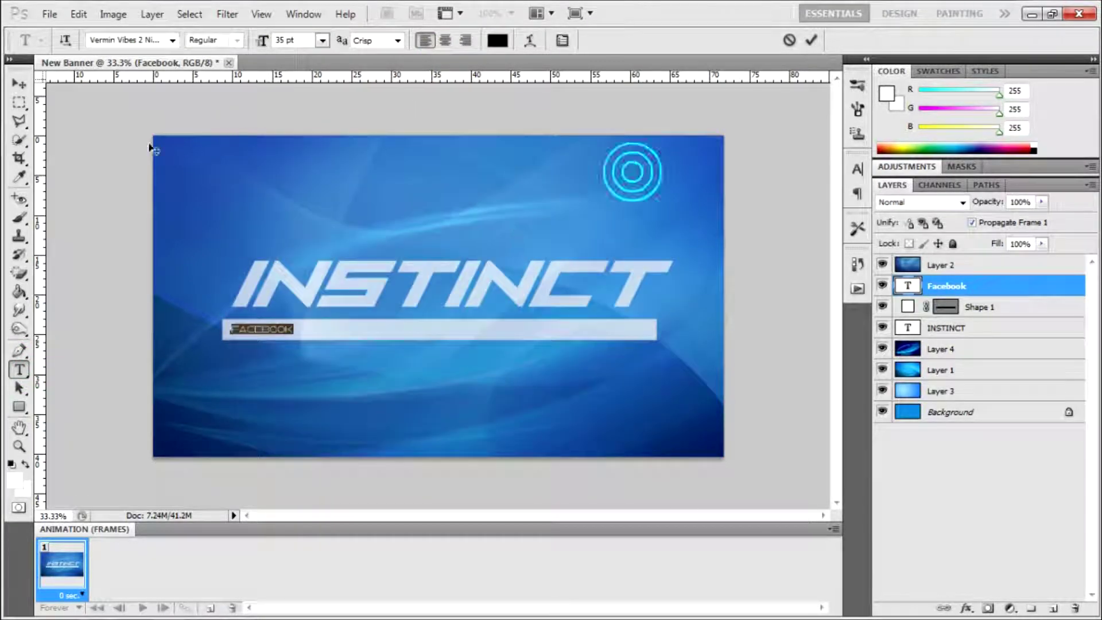
key("ctrl+Return")
key("v")
right_click(946, 286)
left_click(829, 190)
- Retype the duplicated label as TWITTTER
key("Return")
left_click(127, 365)
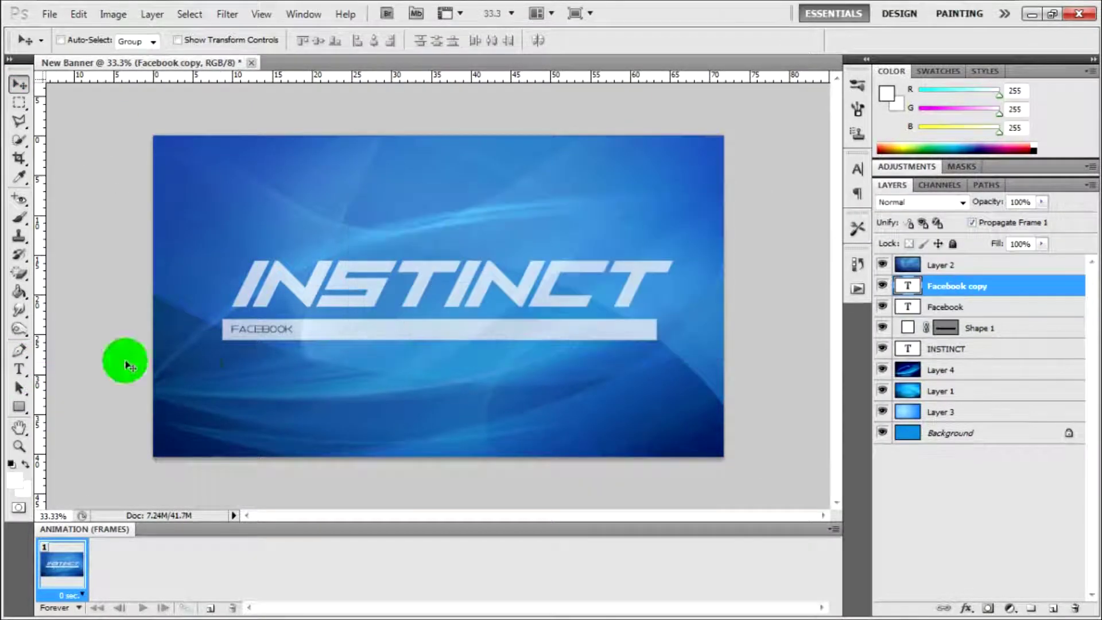
key("t")
left_click_drag(369, 328, 229, 336)
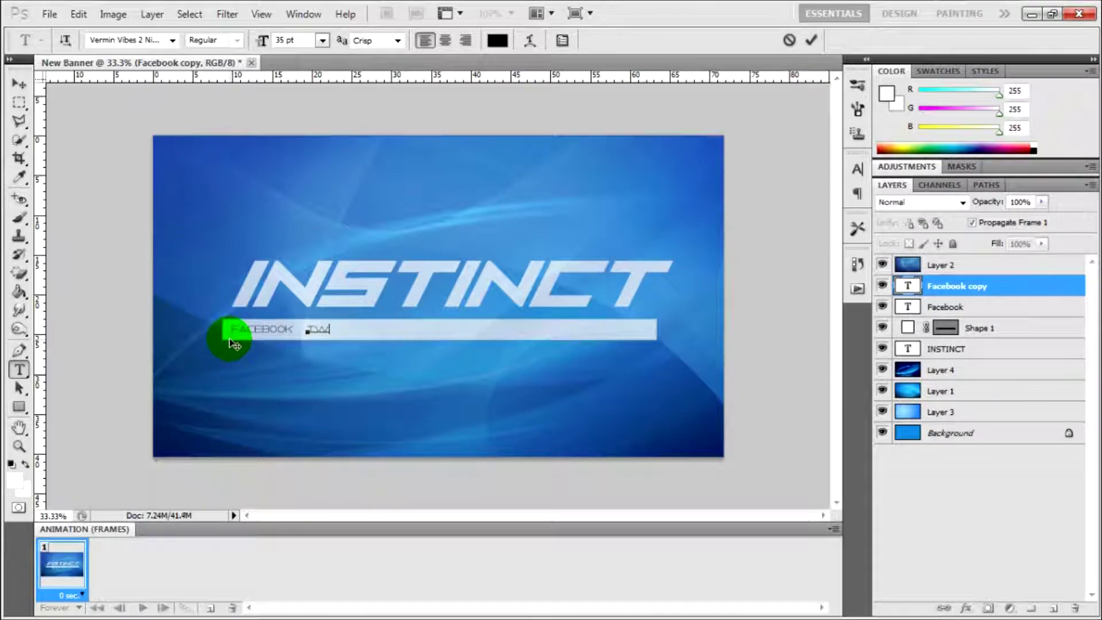
key("ctrl+Return")
key("v")
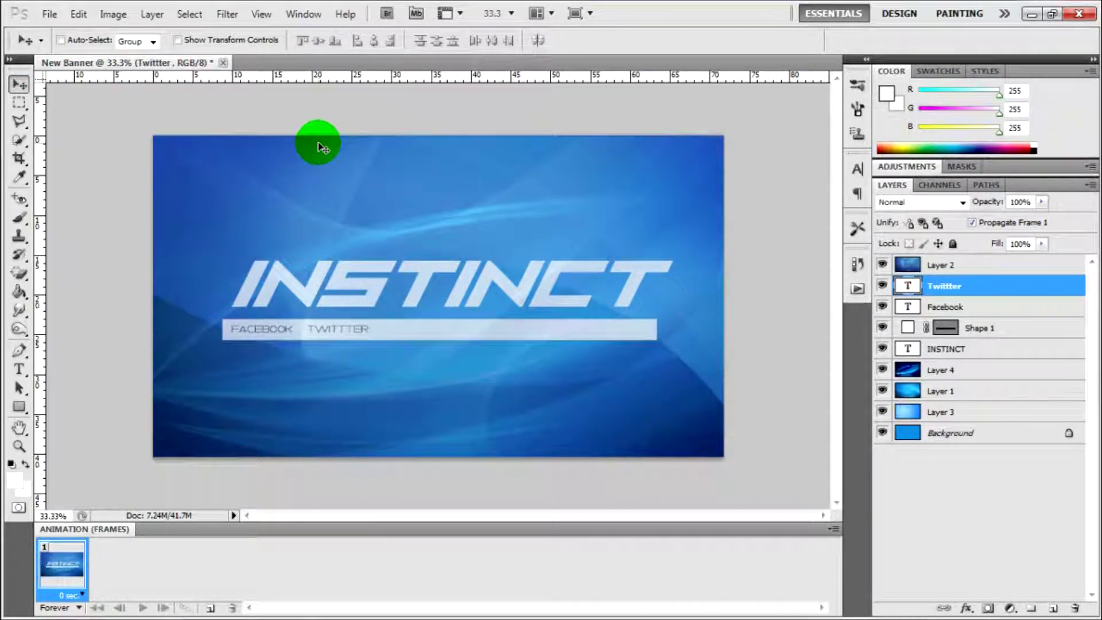
- Duplicate the TWITTTER label, move it right along the bar, and change it to YOUTUBE
right_click(918, 286)
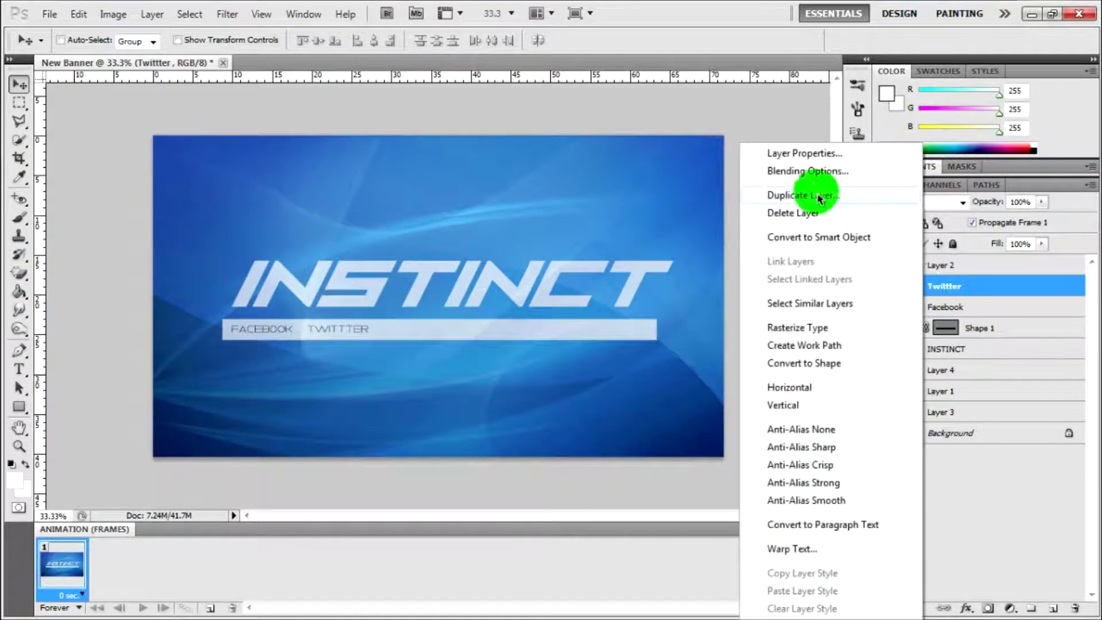
left_click(824, 189)
key("Return")
left_click(19, 85)
mouse_move(338, 335)
left_mouse_down()
mouse_move(400, 332)
mouse_move(361, 335)
left_mouse_up()
left_click(18, 370)
key("ctrl+Return")
key("v")
- Open the Twitter, YouTube, Facebook and Google+ icon PNG images
left_click(50, 14)
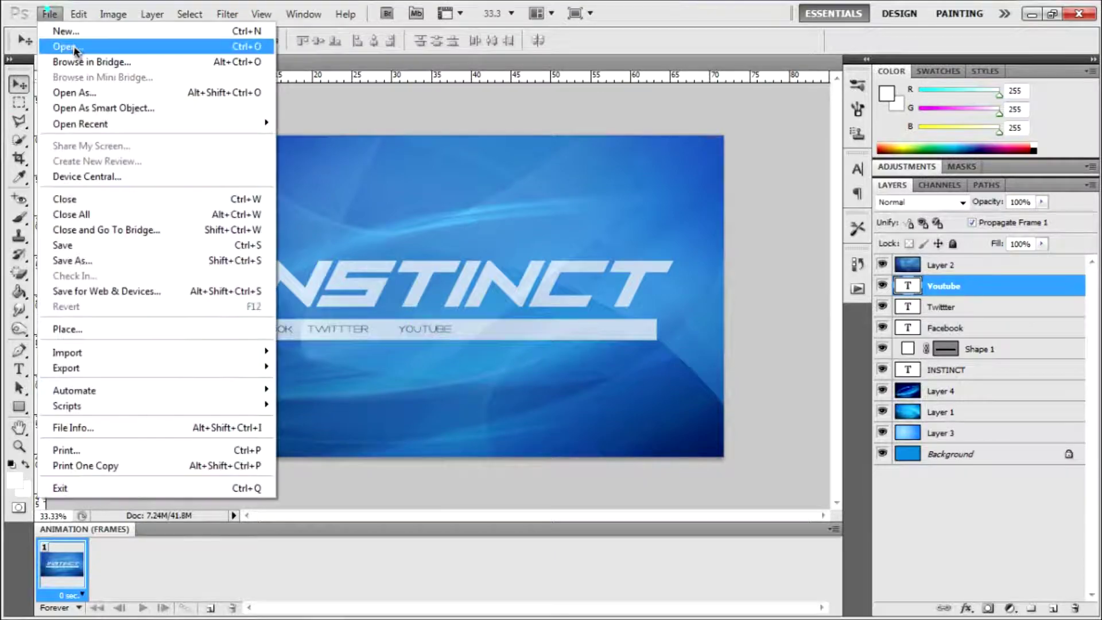
left_click(36, 45)
key("ctrl+a")
left_click(731, 353)
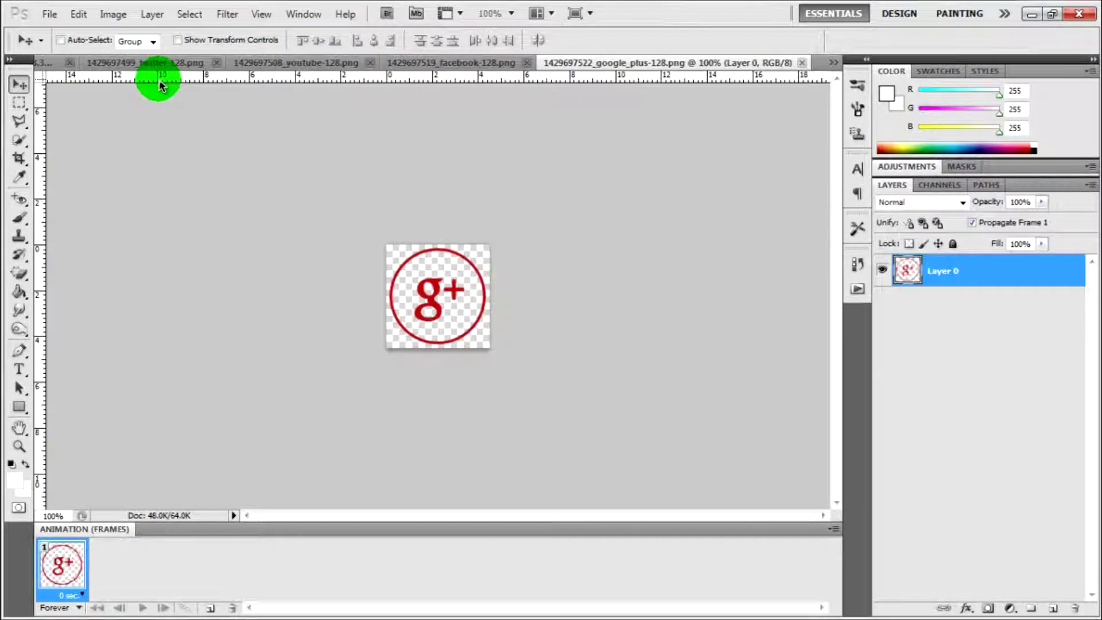
left_click(47, 63)
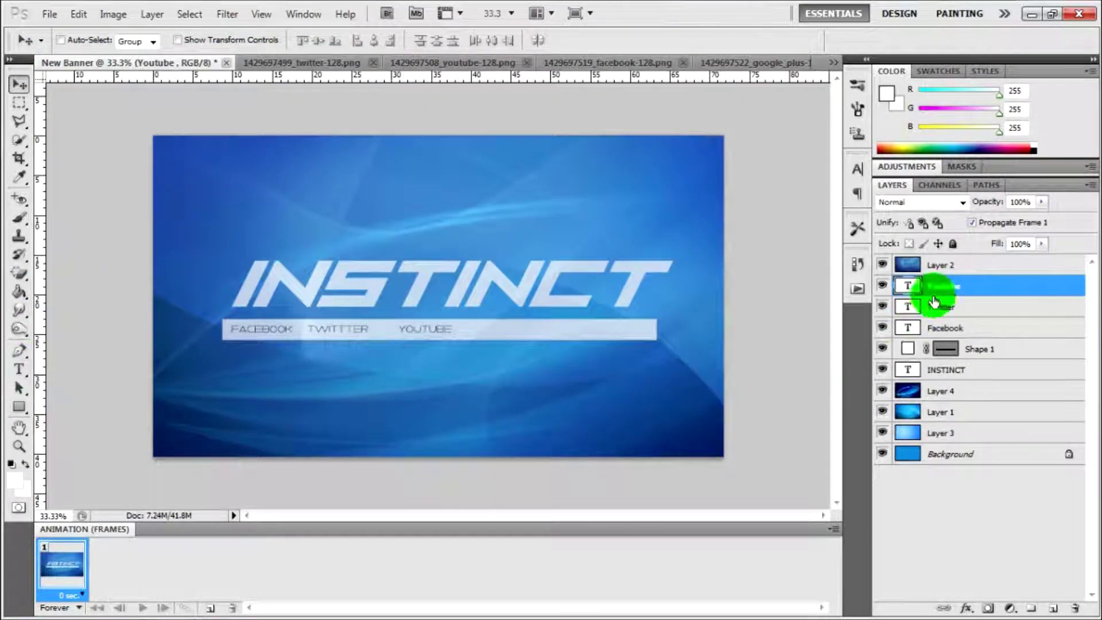
- Duplicate the YOUTUBE label and select its text for the GOOGLE label
right_click(934, 301)
left_click(811, 192)
left_click(683, 236)
key("t")
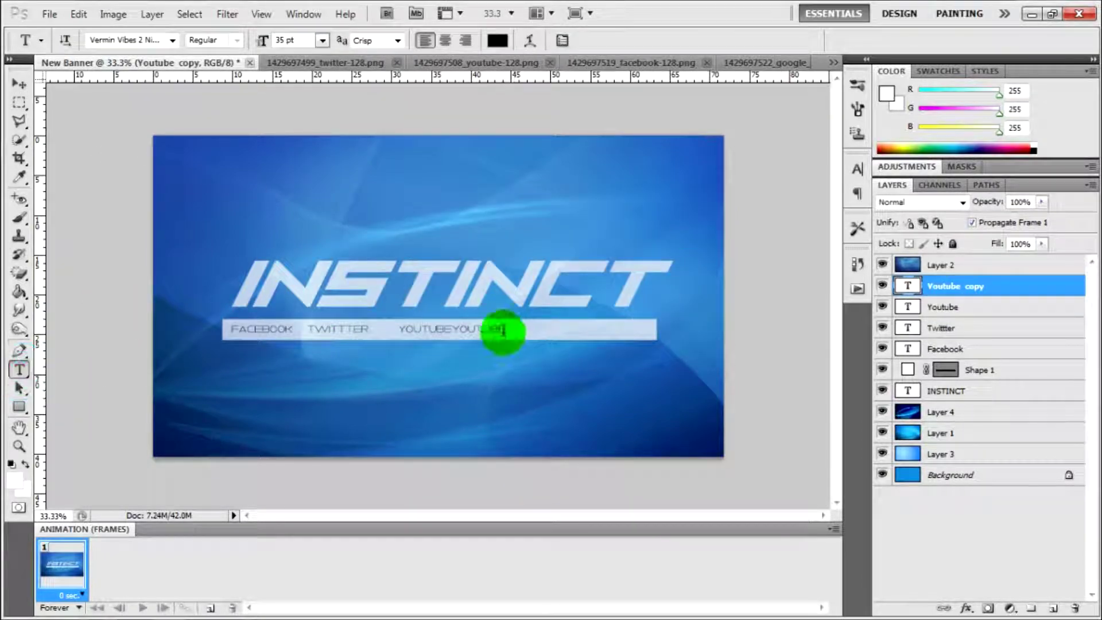
left_click_drag(506, 330, 452, 334)
- Commit the GOOGLE label and paste a scaled copy of the Twitter icon into the banner
type("Google")
key("ctrl+Return")
key("v")
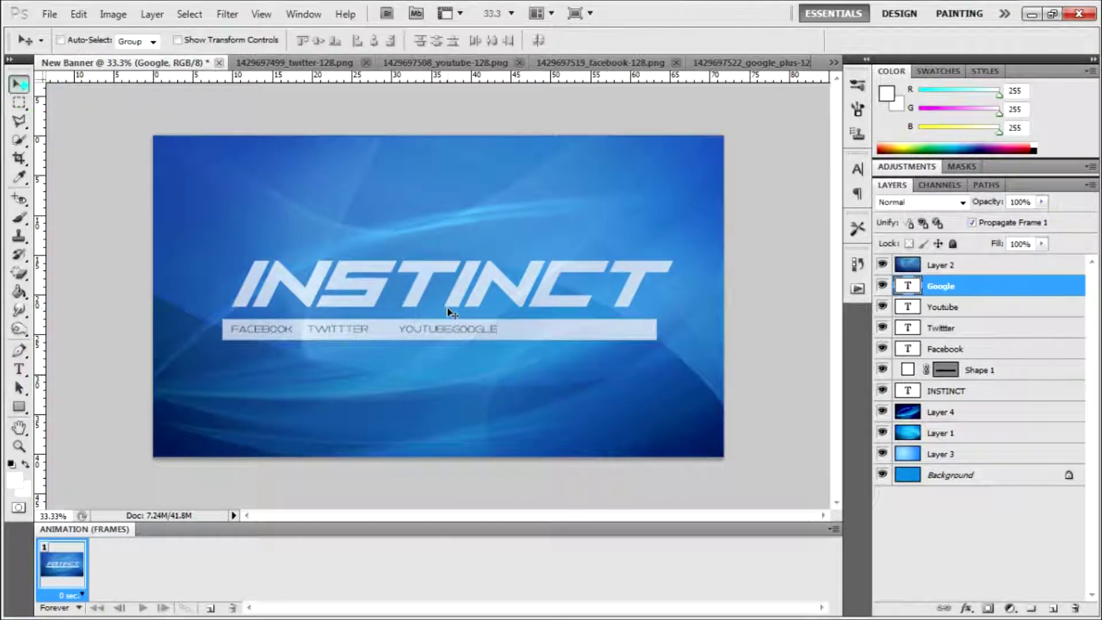
left_click(294, 62)
key("m")
key("ctrl+a")
key("ctrl+c")
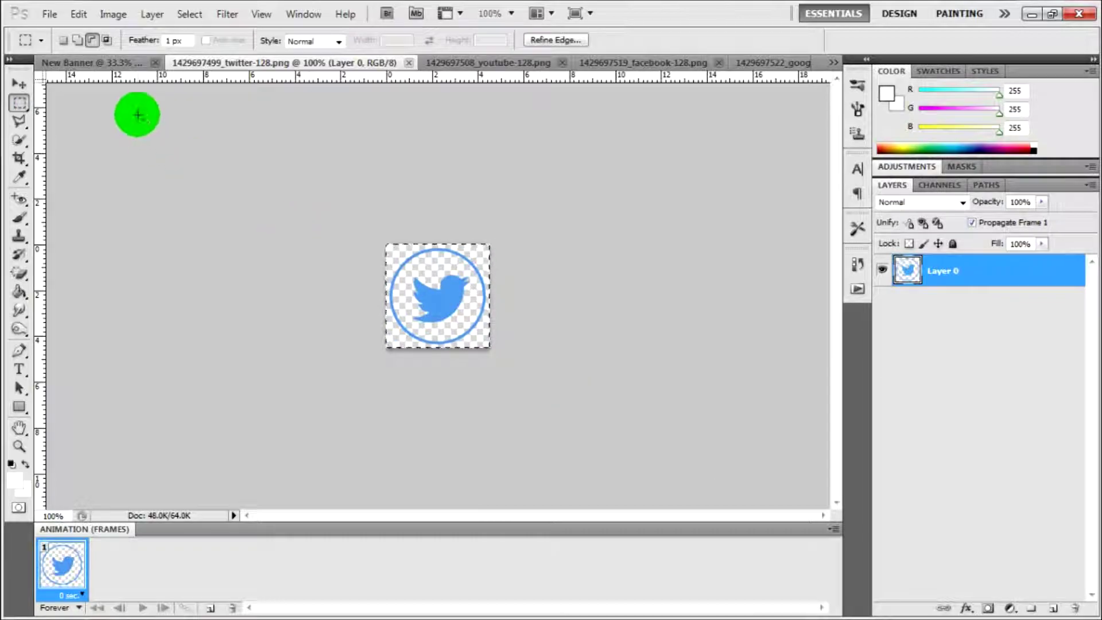
left_click(126, 62)
key("ctrl+v")
key("ctrl+t")
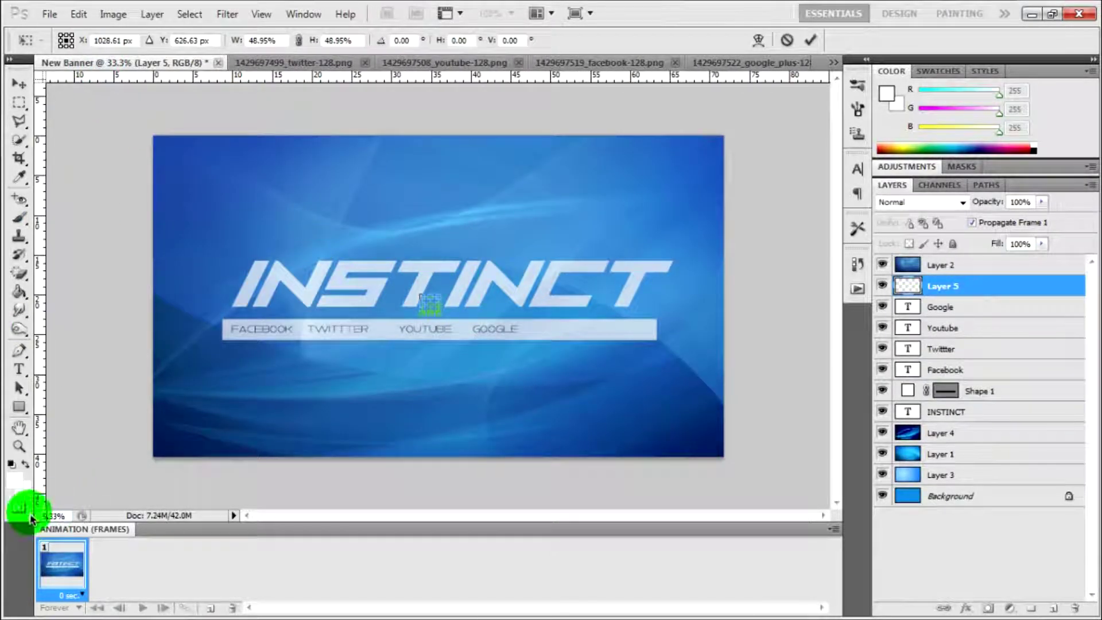
key("Return")
- Stack the Twitter icon layer just above the Twittter label and close the Twitter icon image
double_click(371, 244)
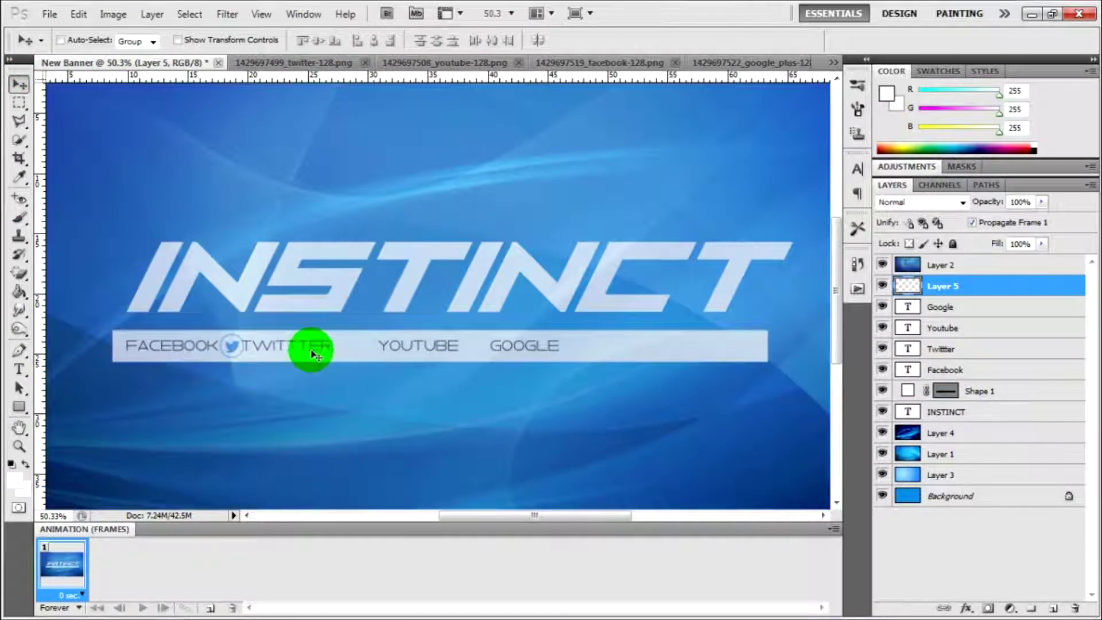
left_click_drag(941, 286, 935, 339)
left_click(899, 356, "shift")
left_click(259, 62)
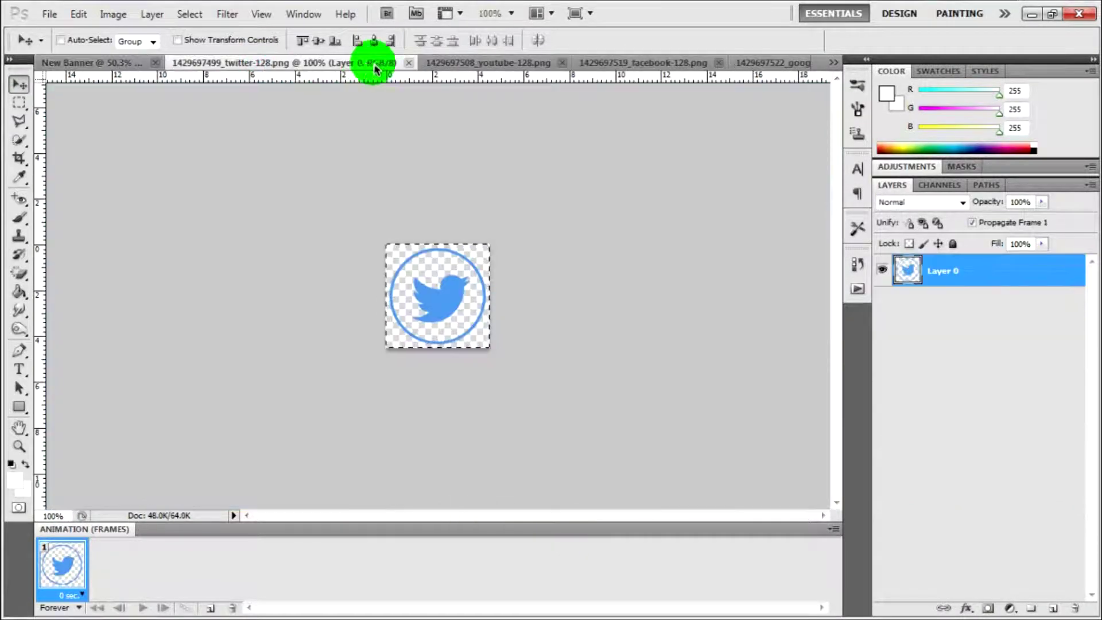
left_click(373, 62)
- Paste the YouTube icon into the banner, scaled and moved onto the bar
left_click(315, 62)
key("m")
key("ctrl+a")
key("ctrl+c")
left_click(126, 62)
key("ctrl+v")
key("ctrl+t")
left_click_drag(464, 288, 276, 333)
key("Return")
- Stack the Youtube label under its icon, shift both right, and close the YouTube image
key("v")
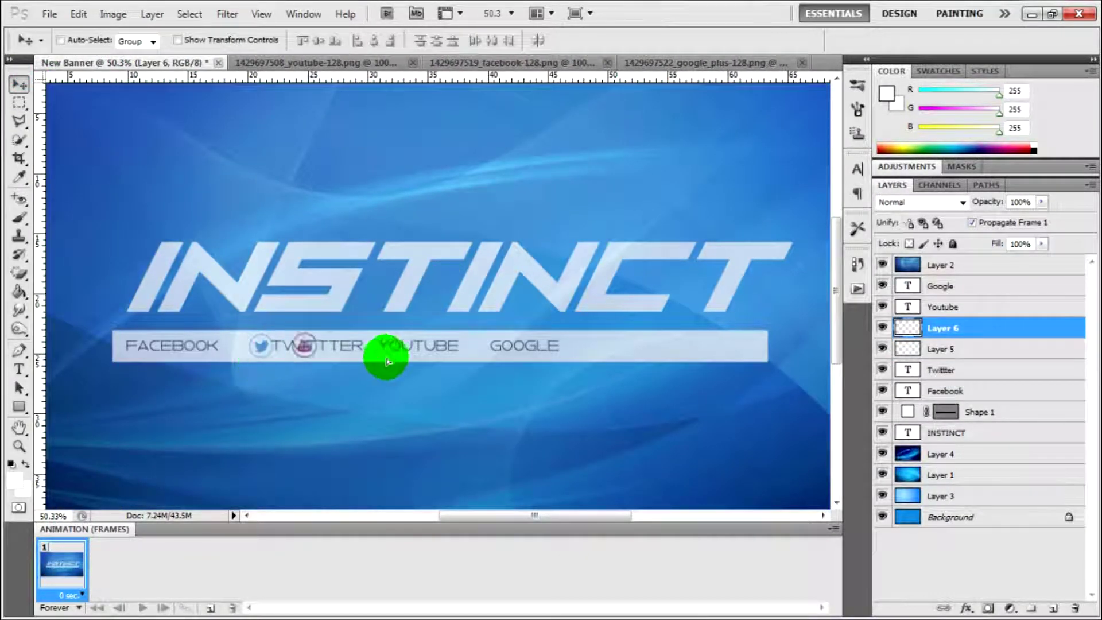
left_click_drag(944, 304, 947, 340)
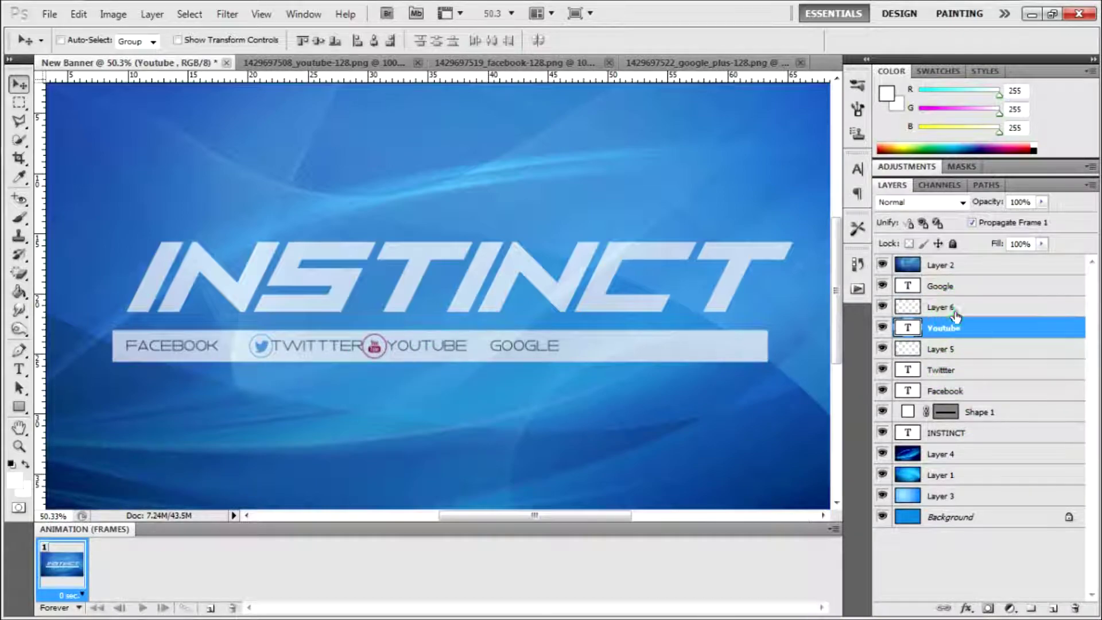
left_click(952, 310, "ctrl")
left_click_drag(413, 346, 424, 346)
left_click(946, 391)
left_click(324, 62)
key("ctrl+w")
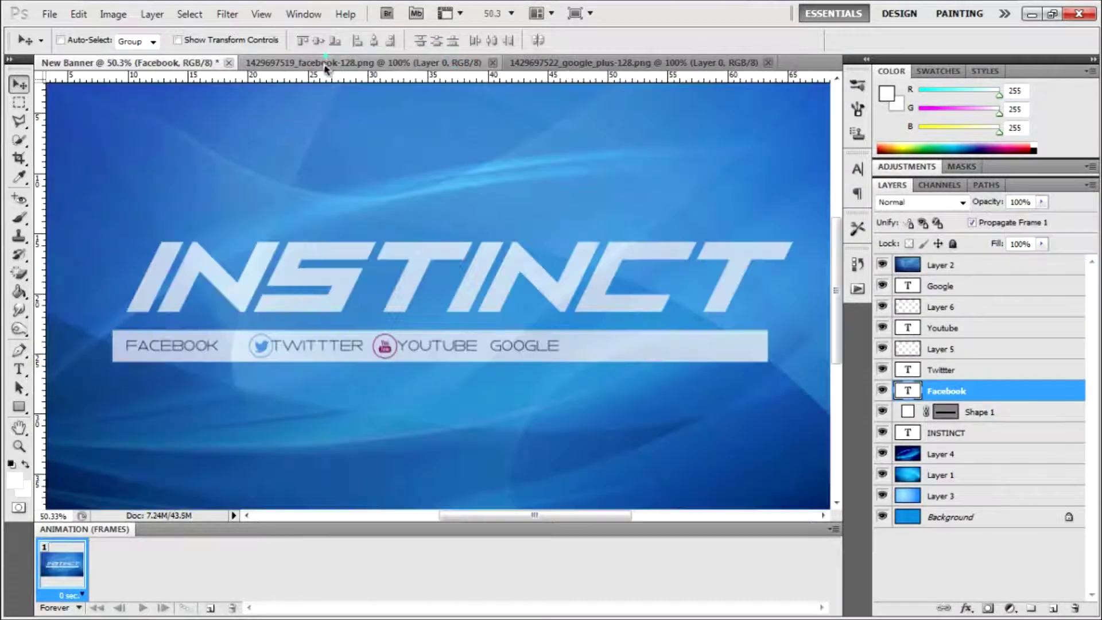
- Paste the Facebook icon into the banner and shrink it to icon size
left_click(324, 63)
key("ctrl+a")
key("ctrl+c")
key("ctrl+Tab")
key("ctrl+v")
key("ctrl+t")
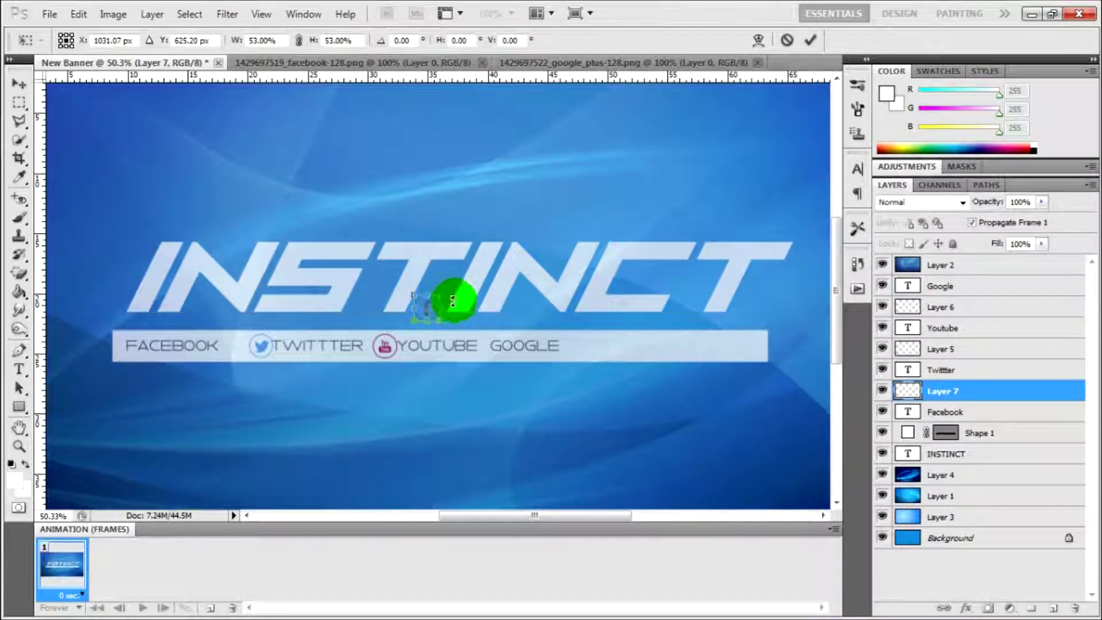
left_click_drag(452, 300, 433, 306)
key("Return")
- Align the Facebook, Twitter and YouTube icon-label pairs along the bar from its left end
left_click(890, 412, "ctrl")
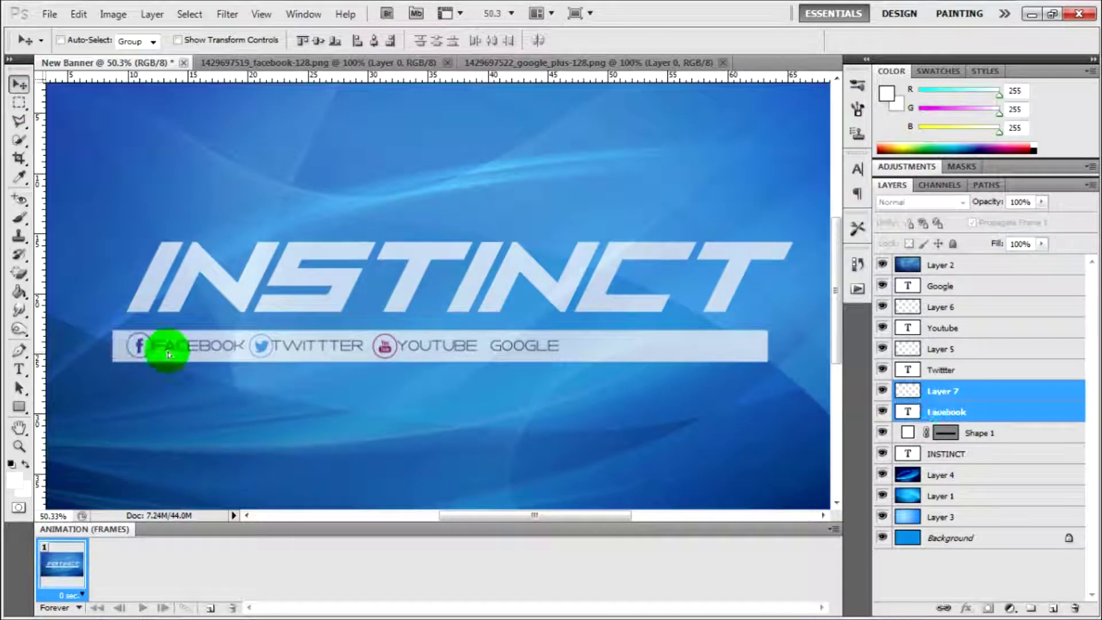
left_click_drag(155, 346, 169, 347)
left_click(944, 370)
left_click(941, 348, "ctrl")
left_click_drag(289, 354, 281, 354)
left_click(944, 327)
left_click(941, 307, "ctrl")
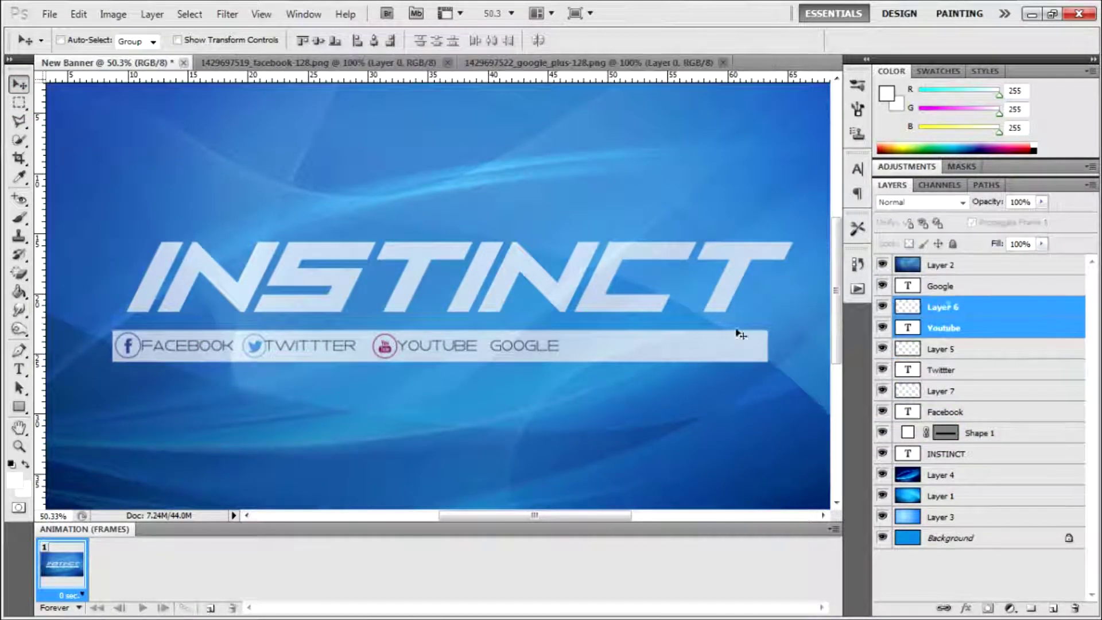
- Close the Facebook image and drag the Google+ icon into the banner
left_click(13, 102)
left_click(448, 62)
left_click(356, 62)
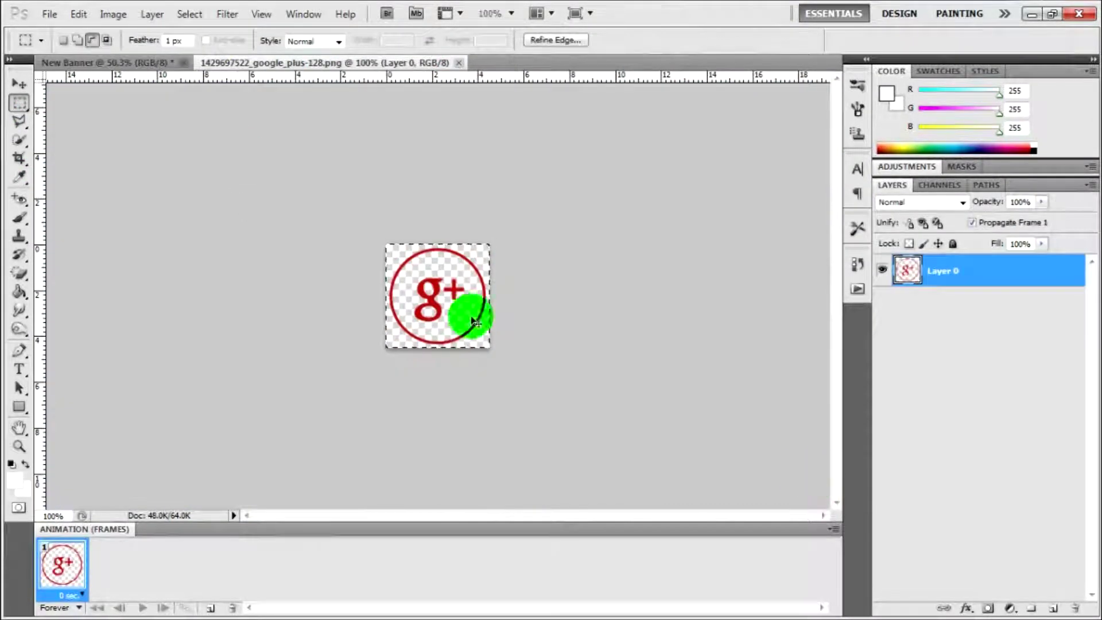
mouse_move(467, 308)
left_mouse_down()
mouse_move(381, 347)
mouse_move(393, 327)
left_mouse_up()
key("ctrl+t")
left_click(174, 140)
- Resize the Google+ icon and stack its layer just above the Google label
key("v")
key("ctrl+t")
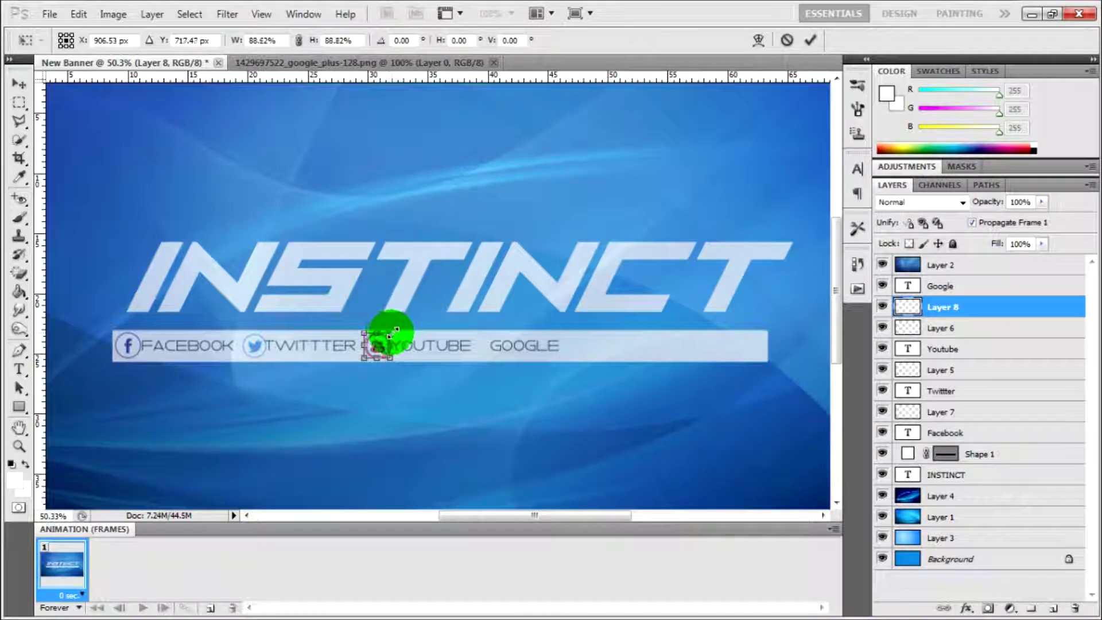
left_click(23, 108)
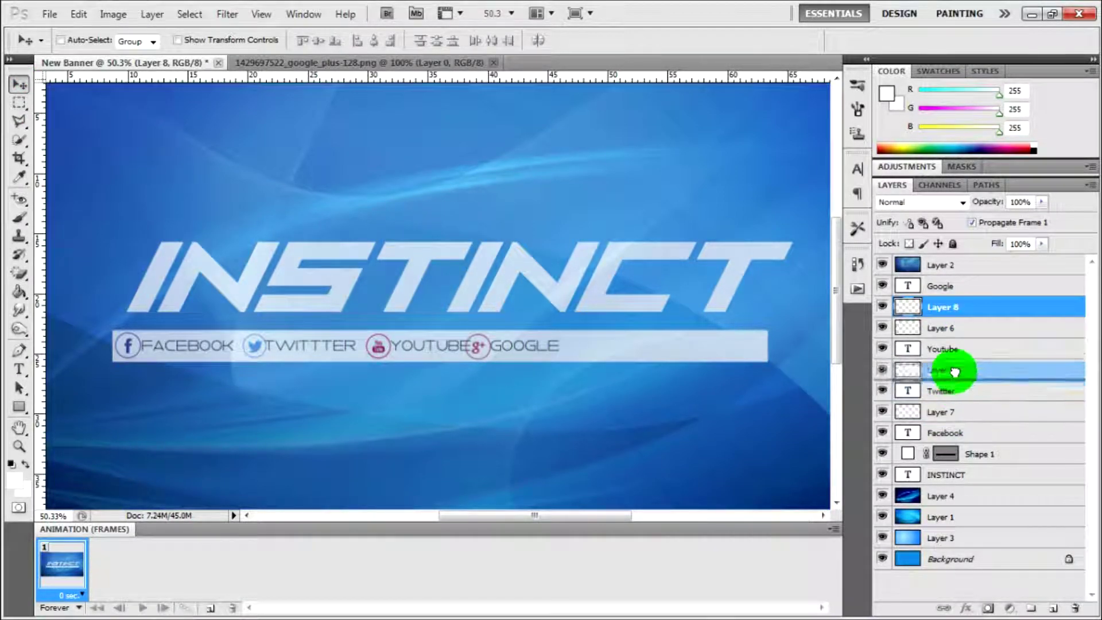
left_click_drag(964, 329, 940, 276)
left_click(941, 307, "shift")
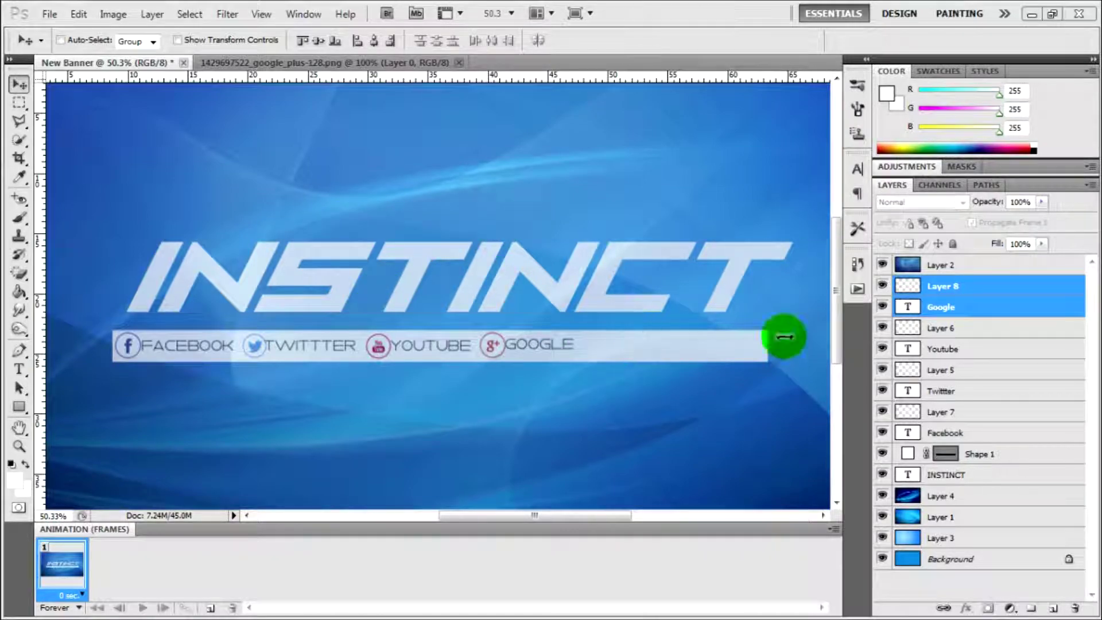
- Shorten the Shape 1 bar to fit the social icons and move the row with it
left_click(941, 369, "shift")
left_click(944, 433, "shift")
left_click_drag(535, 344, 546, 344)
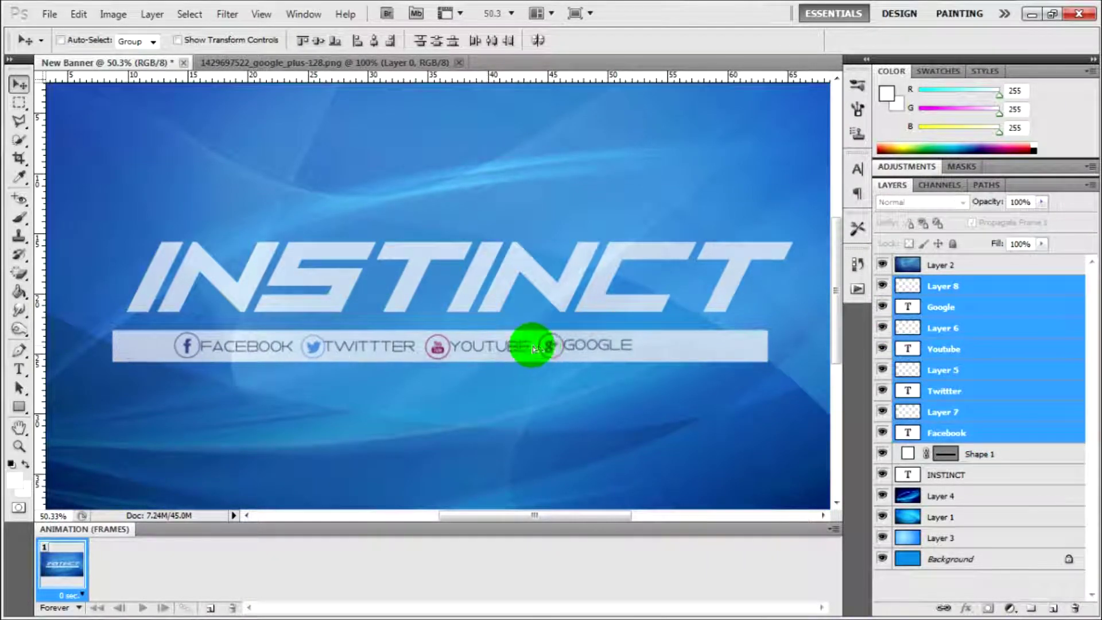
left_click(1019, 459)
key("ctrl+t")
left_click_drag(768, 345, 599, 346)
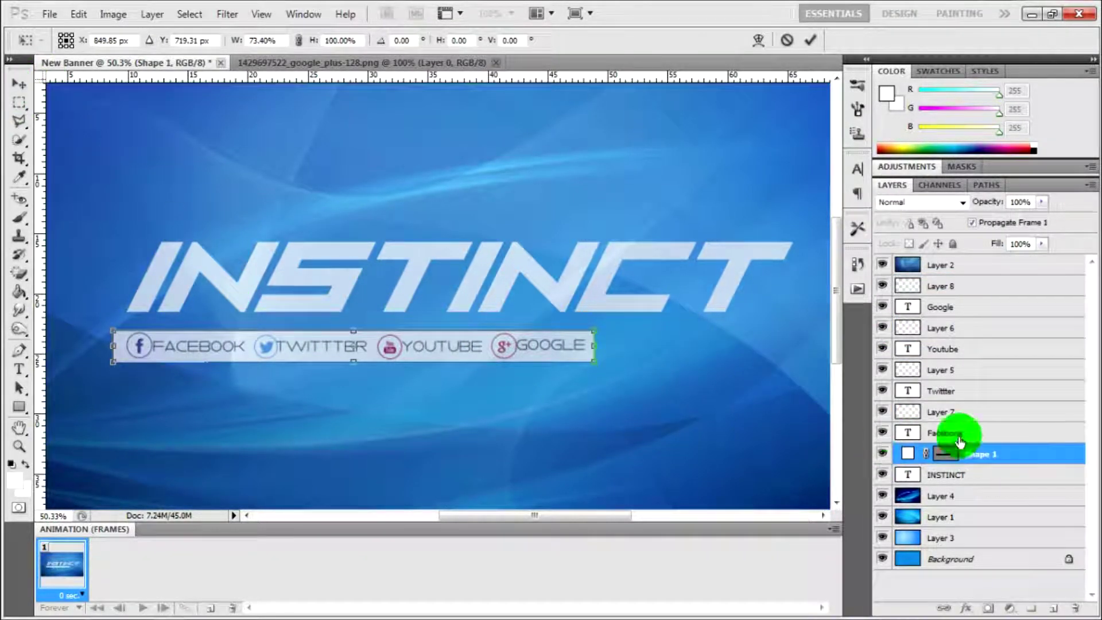
key("Return")
left_click(943, 286, "shift")
mouse_move(418, 344)
left_mouse_down()
mouse_move(405, 343)
mouse_move(411, 327)
left_mouse_up()
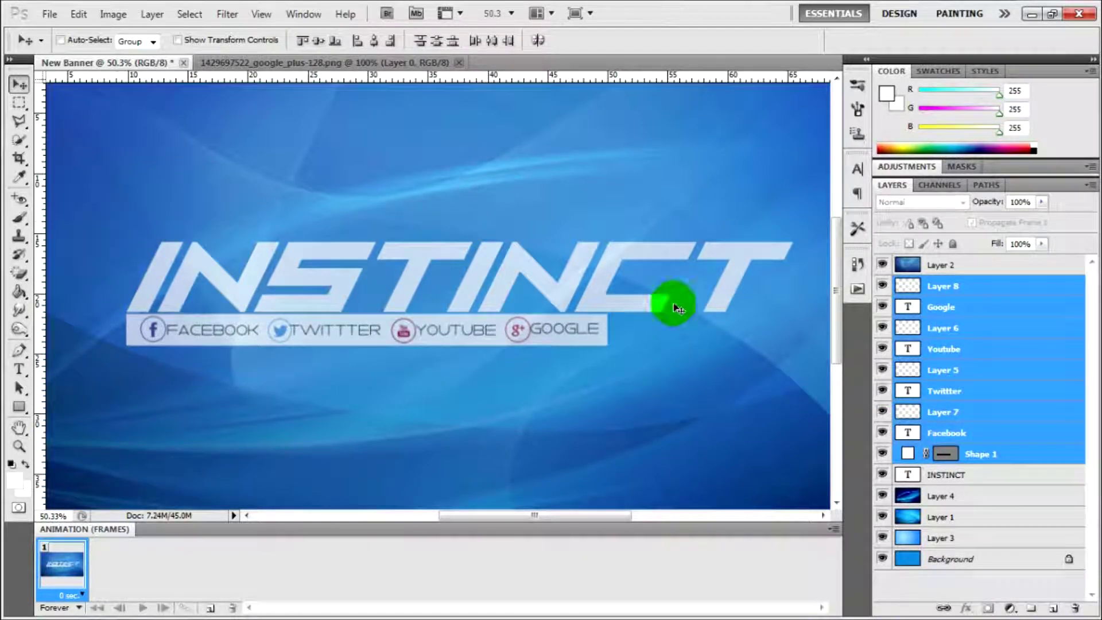
- Duplicate the Shape 1 bar layer and move the copy below the original
left_click(975, 454)
right_click(975, 454)
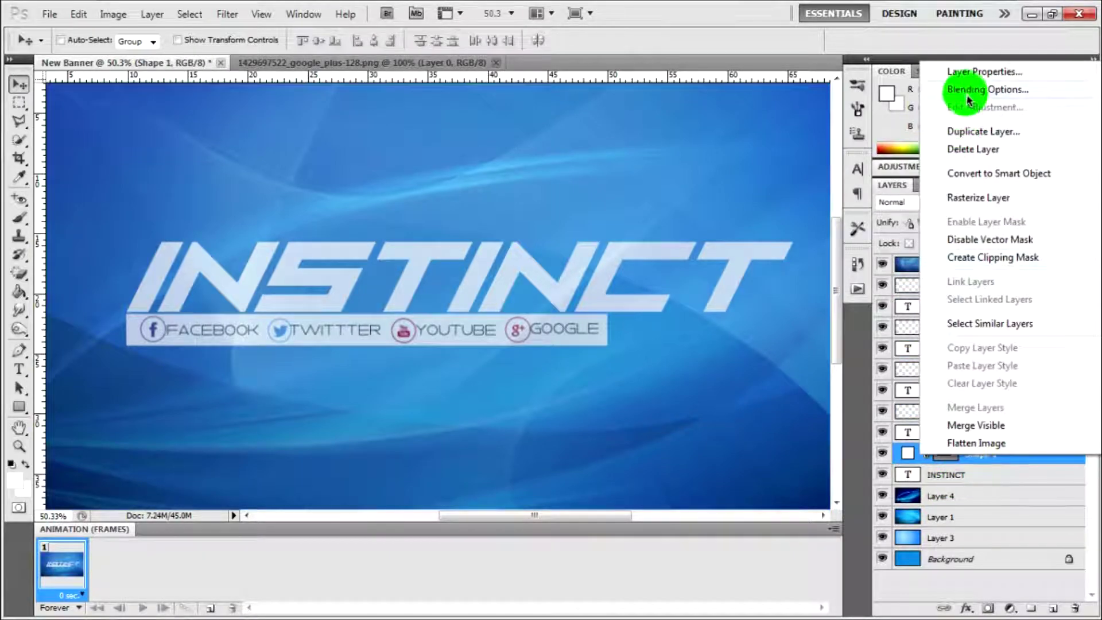
left_click(1027, 118)
left_click(661, 232)
left_click_drag(386, 329, 386, 359)
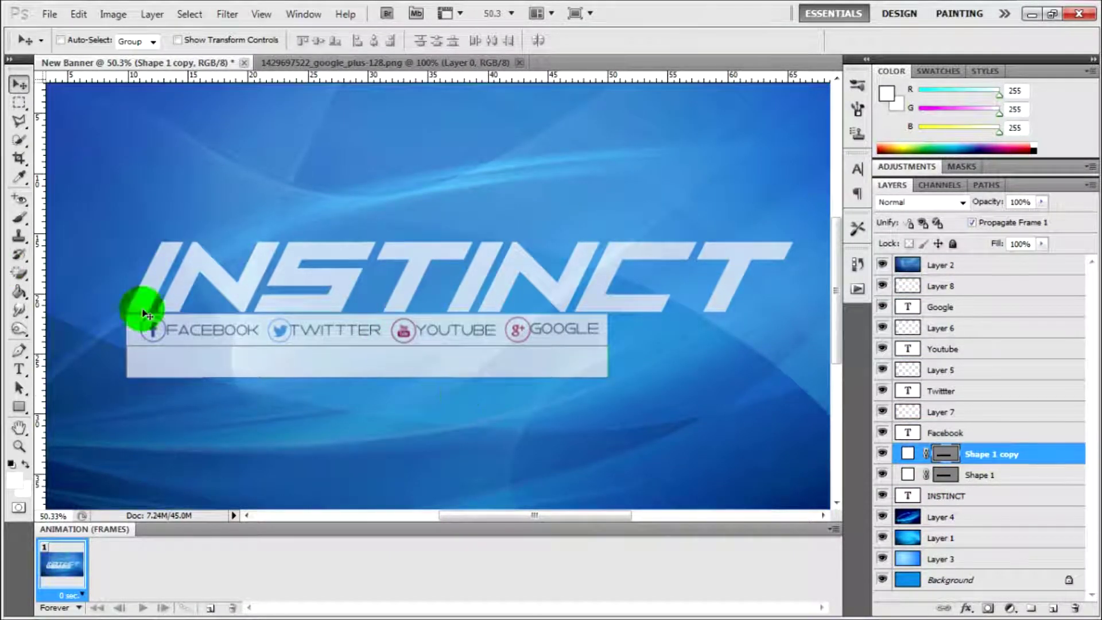
key("ctrl+t")
key("Return")
- Group the social-link icons, labels and original bar into one layer group
left_click(975, 474)
left_click(944, 432, "ctrl")
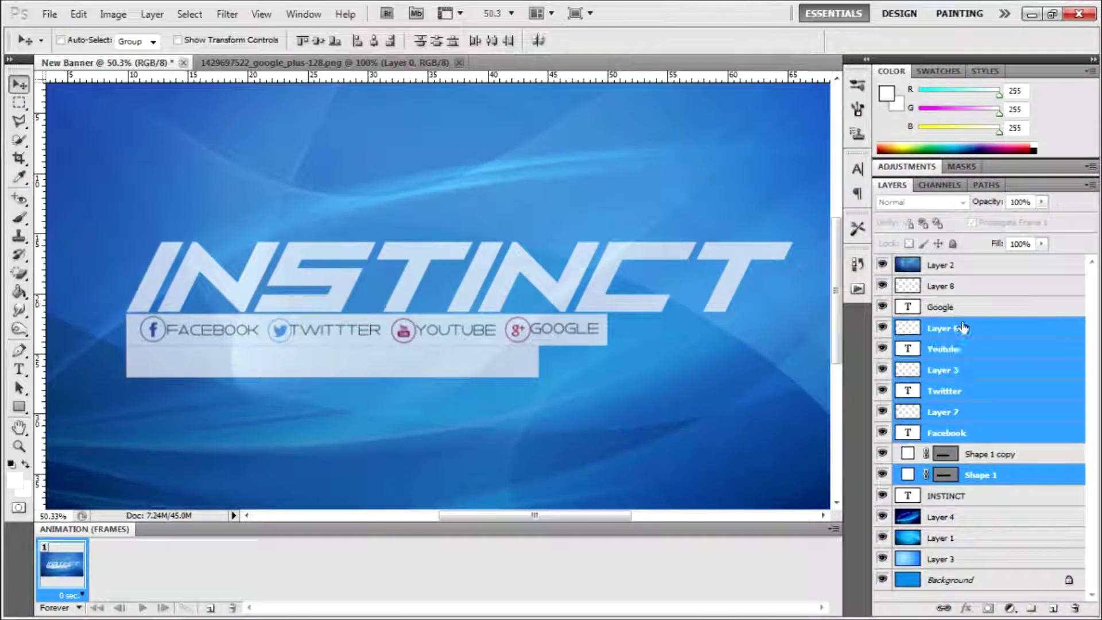
left_click(940, 285, "ctrl+shift")
right_click(959, 477)
left_click(853, 293)
key("Return")
key("ctrl+g")
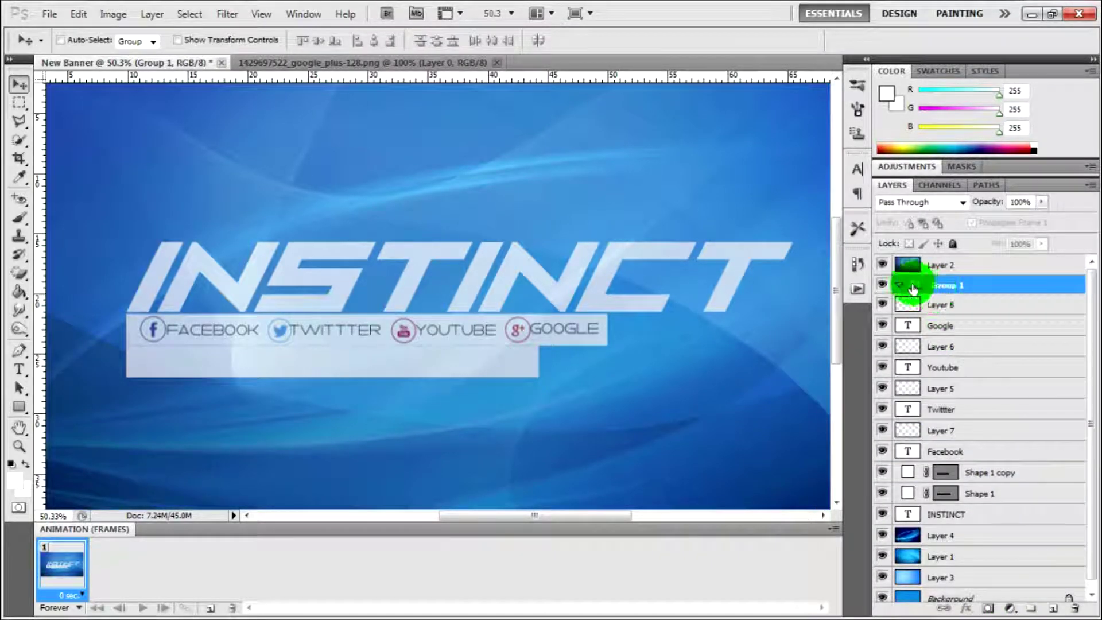
left_click(942, 304)
left_click(944, 409, "shift")
left_click(976, 493, "shift")
key("ctrl+g")
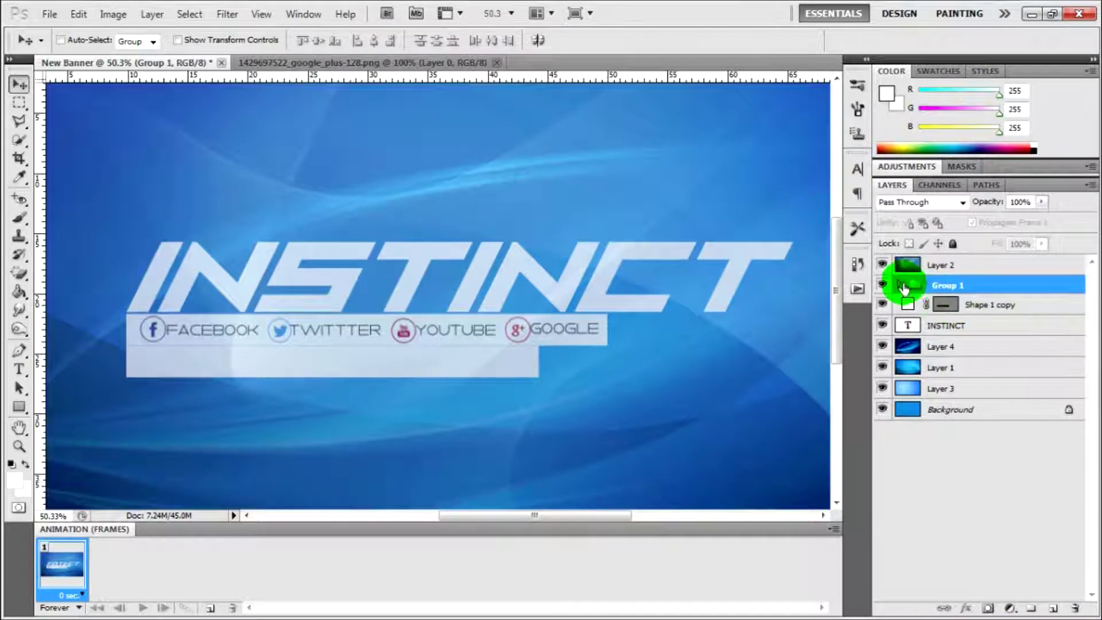
- Move the social group above INSTINCT and the duplicate bar up beneath INSTINCT
left_click_drag(411, 308, 445, 197)
left_click(982, 325)
left_click(982, 304)
left_click_drag(364, 353, 364, 321)
- Type a SPNONSORS label in Vermin Vibes 2 at 35 pt
key("t")
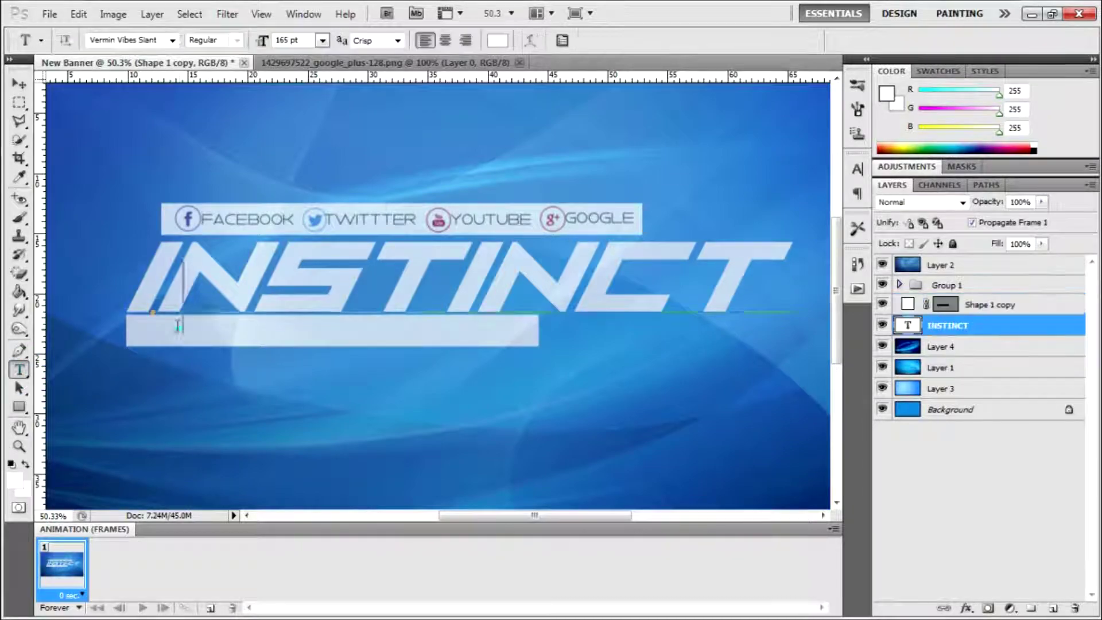
left_click(292, 431)
type("SPNONSORS")
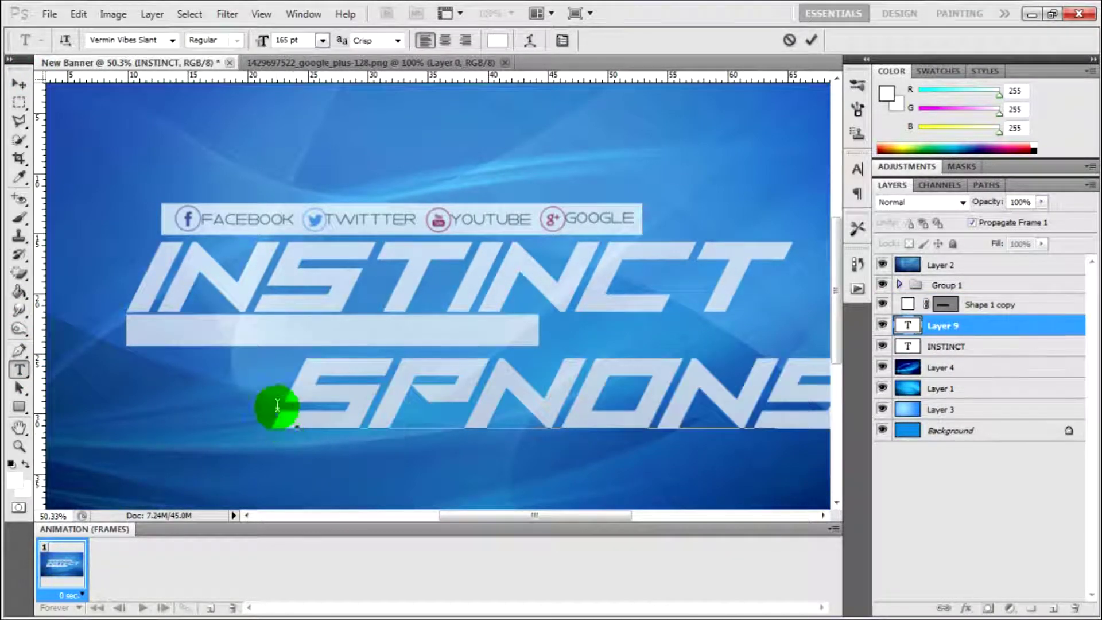
key("ctrl+a")
left_click(126, 40)
key("Down")
type("35")
key("Return")
left_click(18, 83)
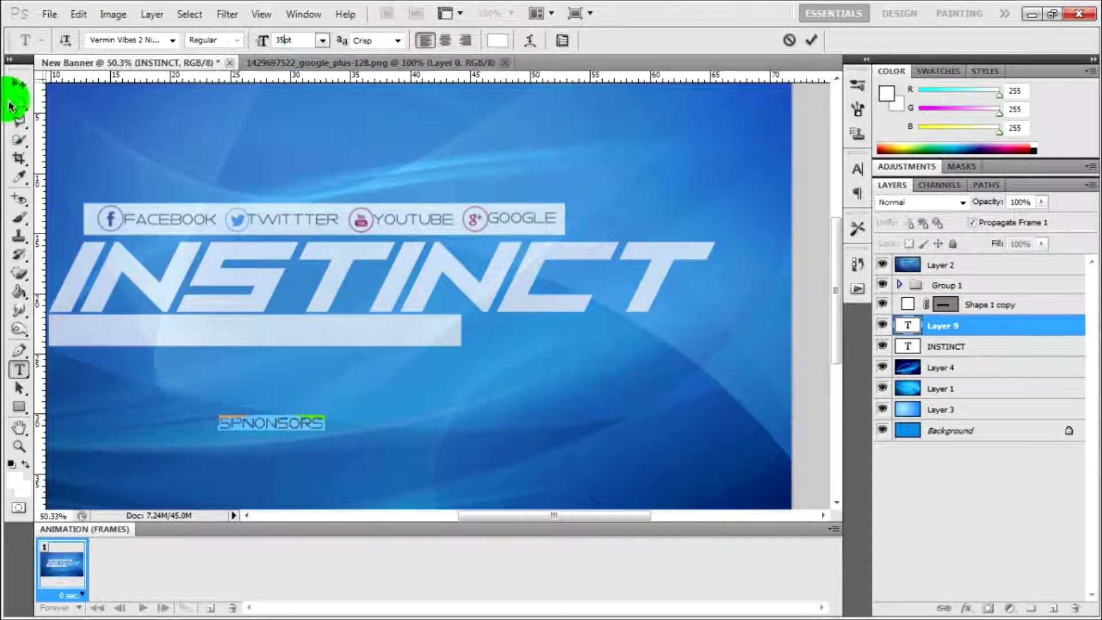
left_click_drag(478, 515, 418, 515)
key("t")
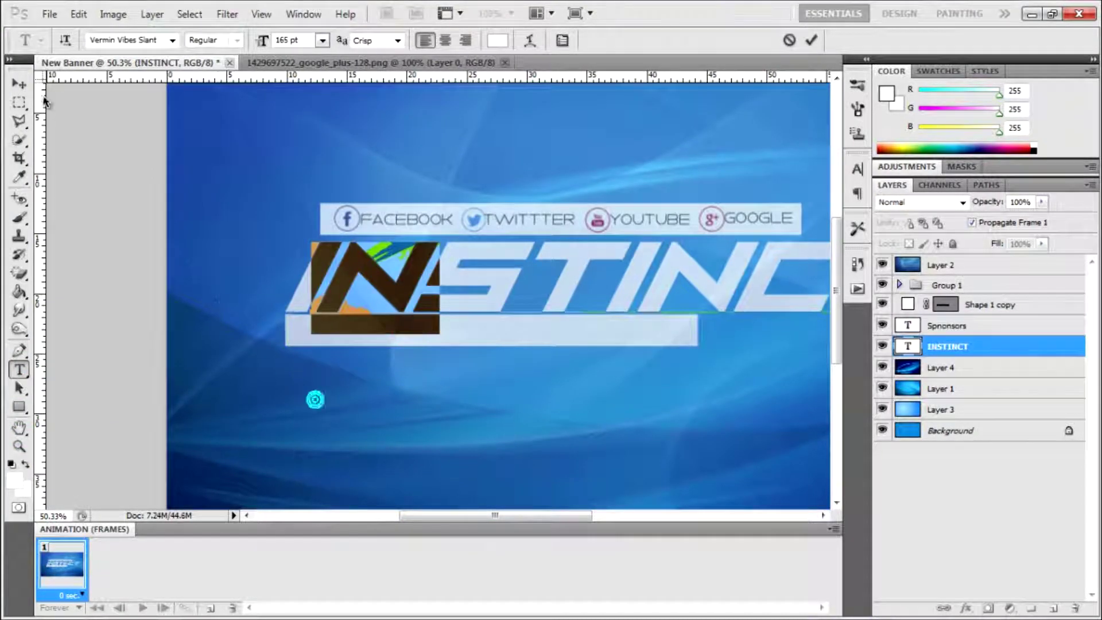
- Make SPNONSORS black at the lower bar's left, stacked above Shape 1 copy, then browse for sponsor logos
key("v")
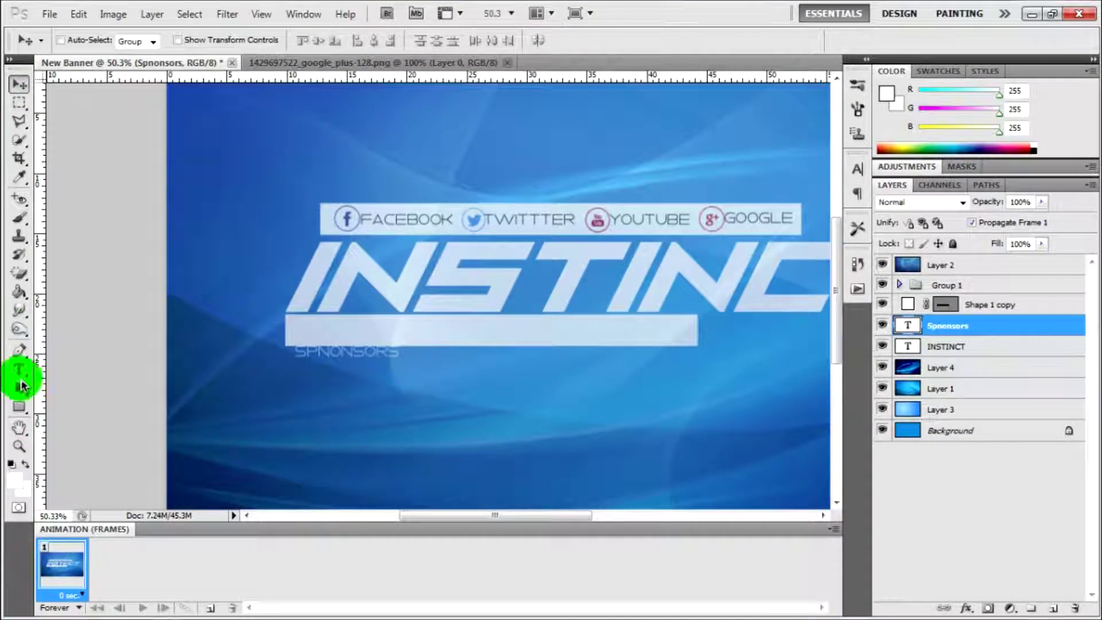
left_click(19, 372)
left_click_drag(294, 351, 396, 351)
left_click(14, 479)
left_click_drag(406, 239, 227, 373)
key("Return")
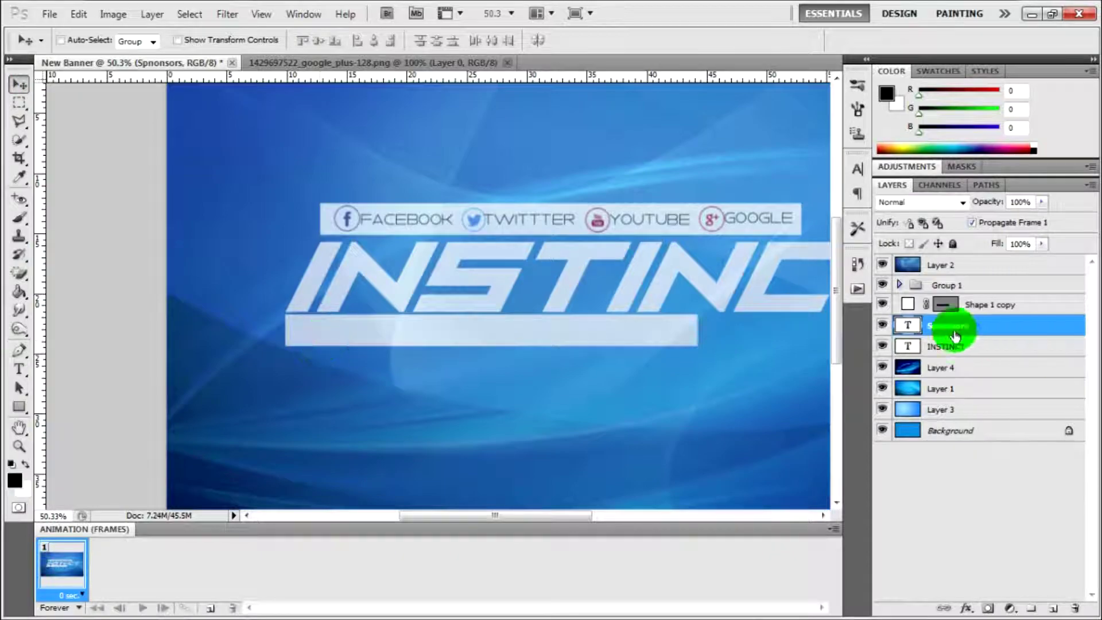
left_click_drag(954, 335, 946, 297)
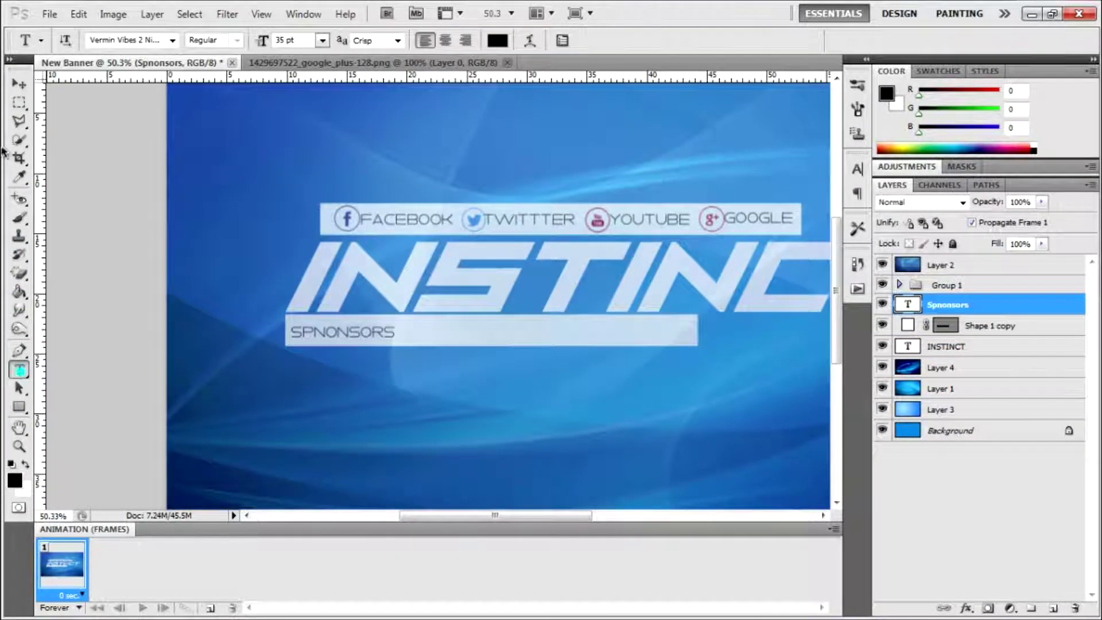
left_click(269, 61)
left_click(139, 51)
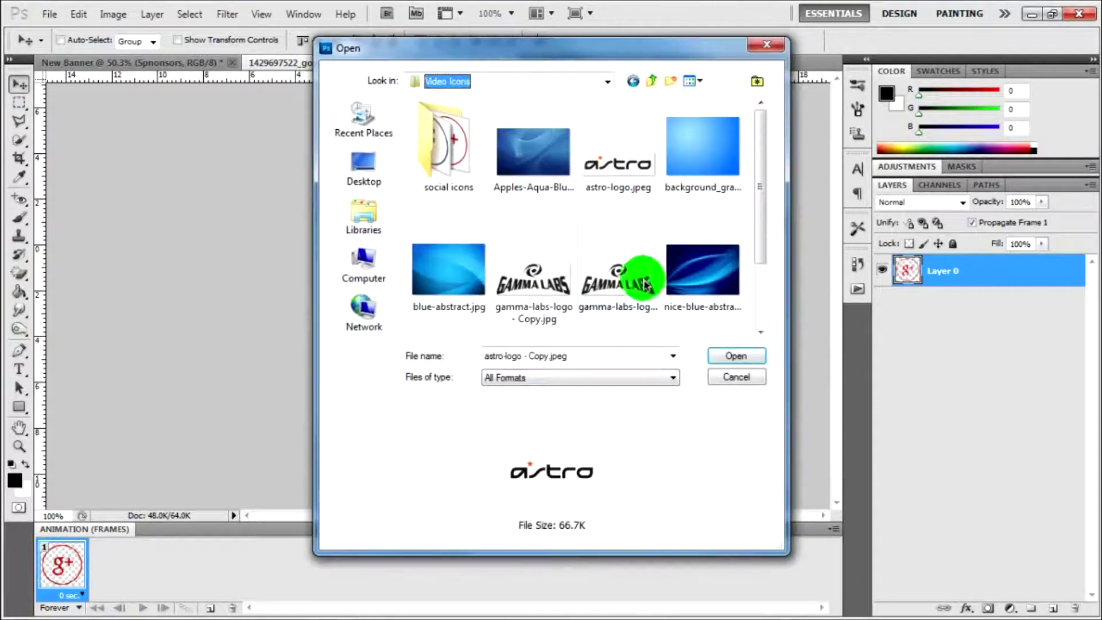
- Paste the Astro logo onto the lower banner bar, scale it down, and close its document
left_click(735, 356)
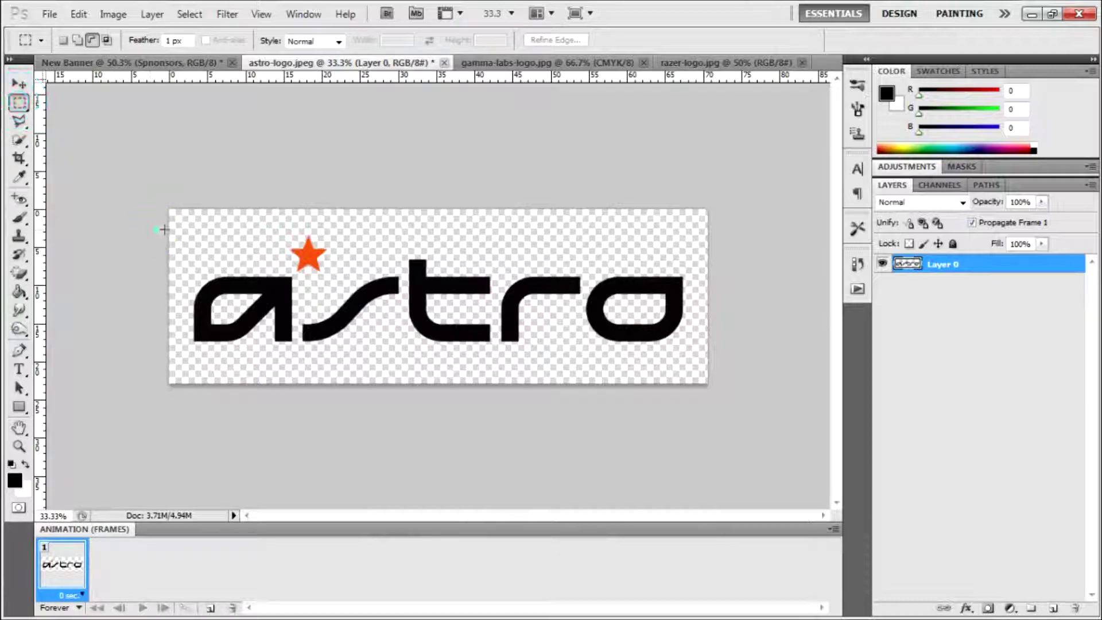
key("ctrl+v")
key("ctrl+t")
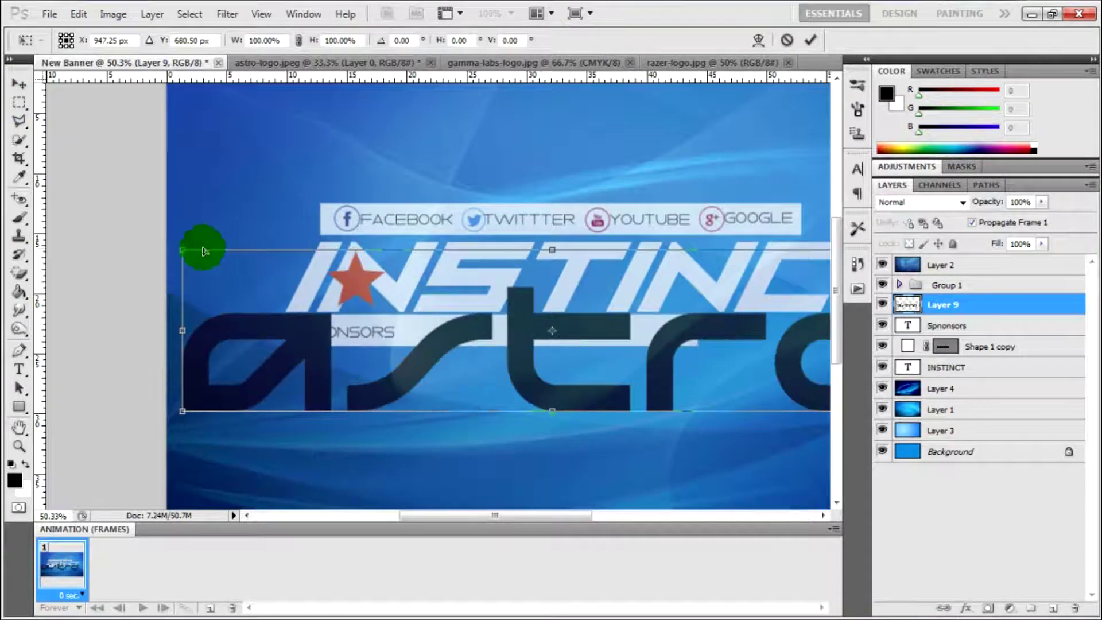
mouse_move(201, 246)
left_mouse_down()
mouse_move(707, 385)
mouse_move(431, 324)
left_mouse_up()
key("Return")
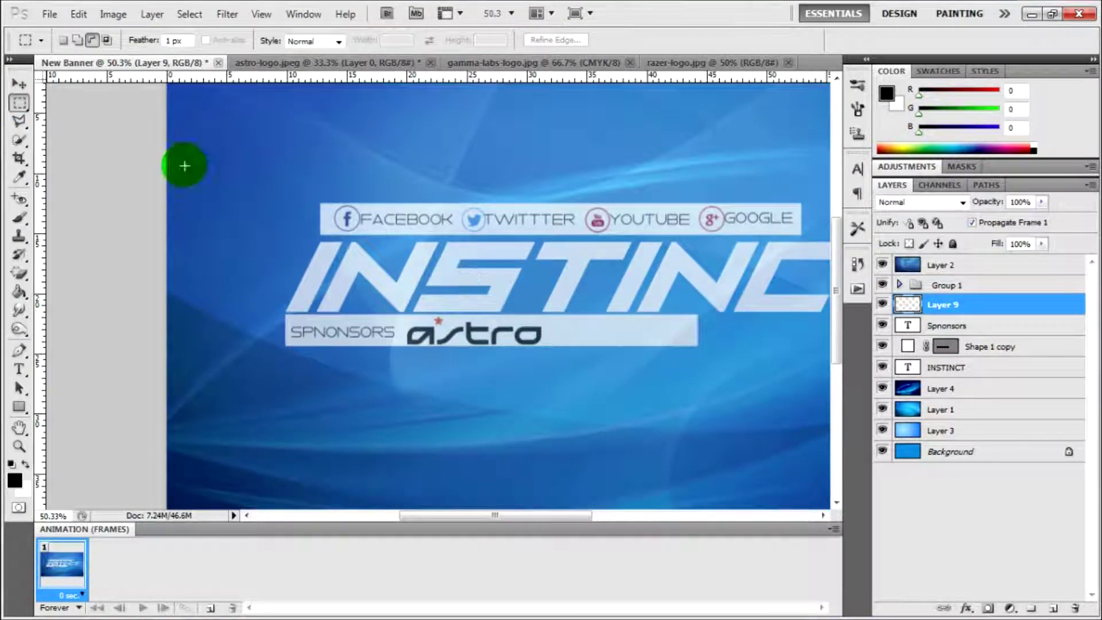
key("ctrl+Tab")
key("ctrl+w")
- Erase the white background of the Gamma Labs logo with the Magic Eraser
key("ctrl+Tab")
left_click(20, 292)
left_click(321, 280)
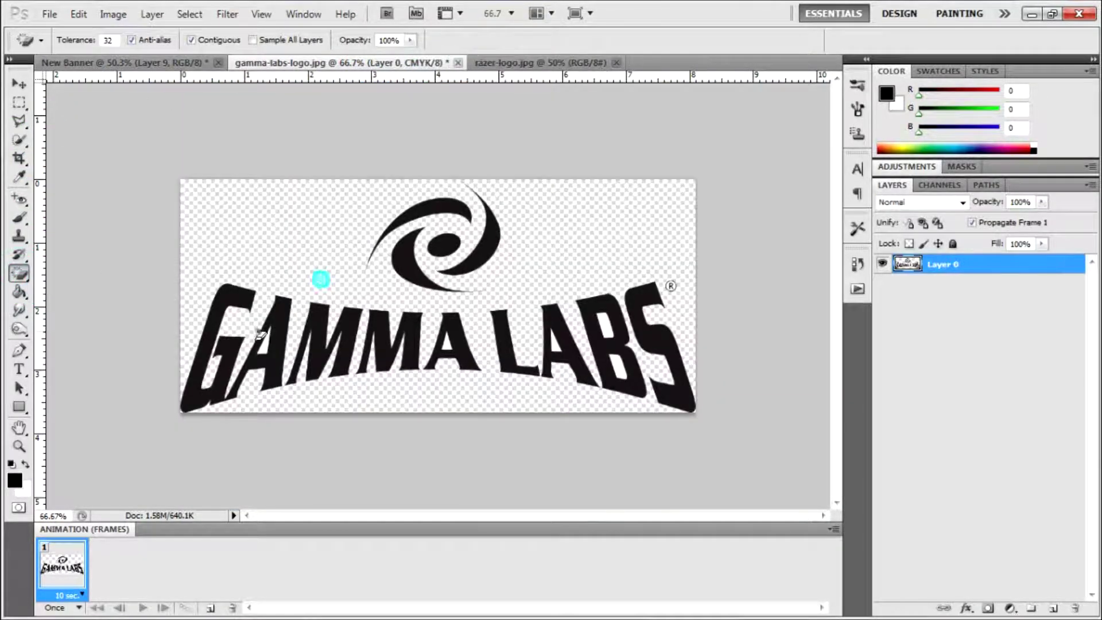
left_click(864, 61)
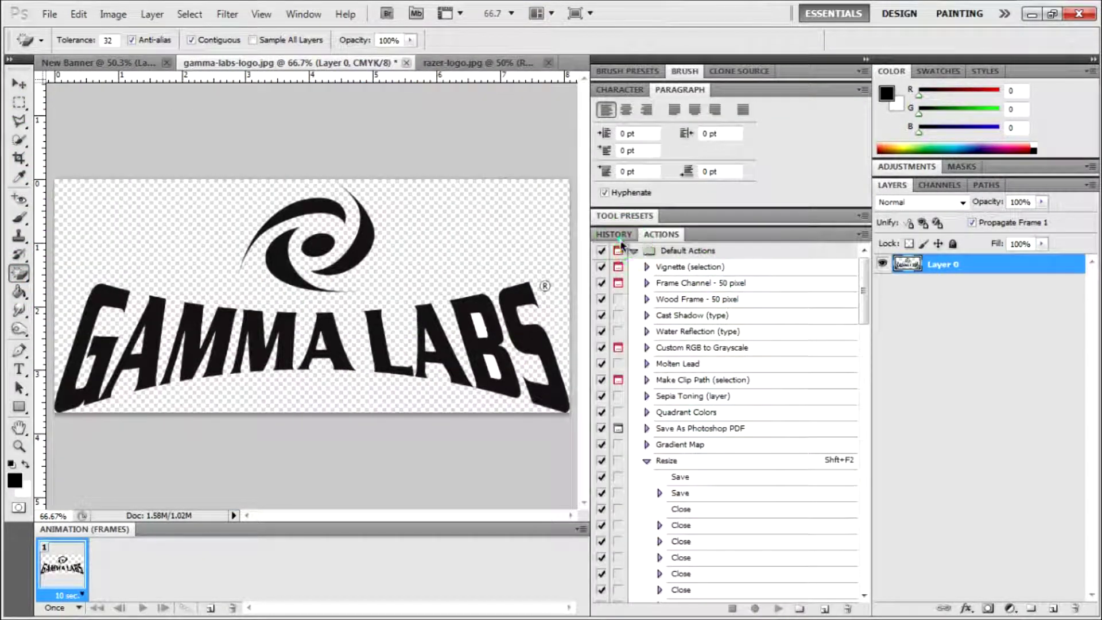
left_click(645, 296)
left_click(866, 58)
left_click(618, 370)
- Copy the Gamma Labs logo into the banner and shrink it beside Astro
key("ctrl+c")
left_click(120, 62)
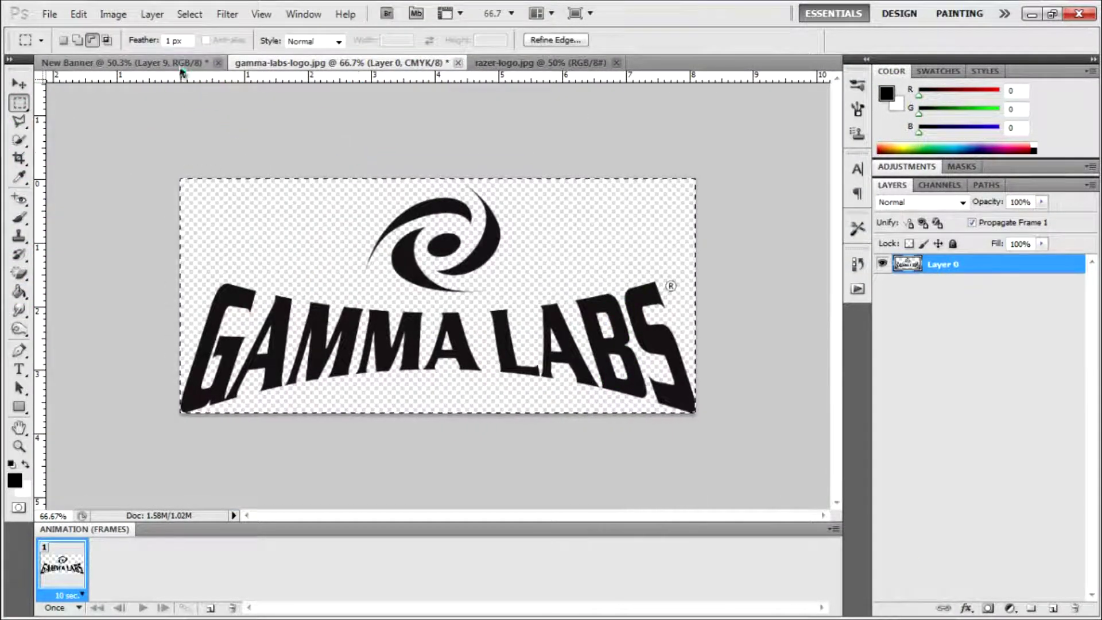
key("ctrl+v")
key("ctrl+t")
left_click_drag(602, 241, 422, 365)
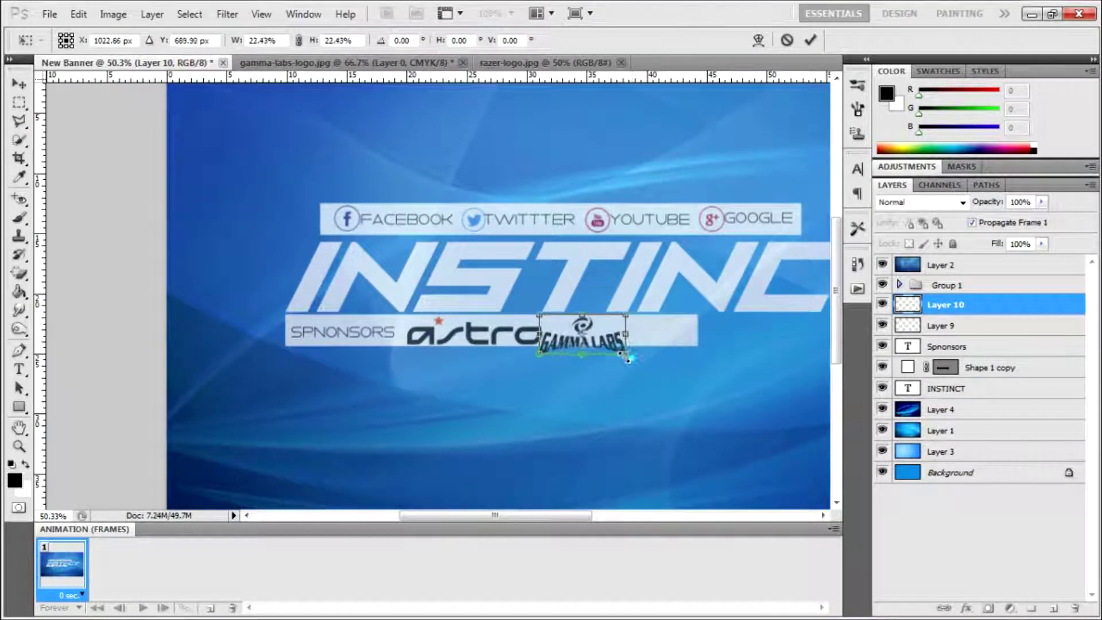
key("Return")
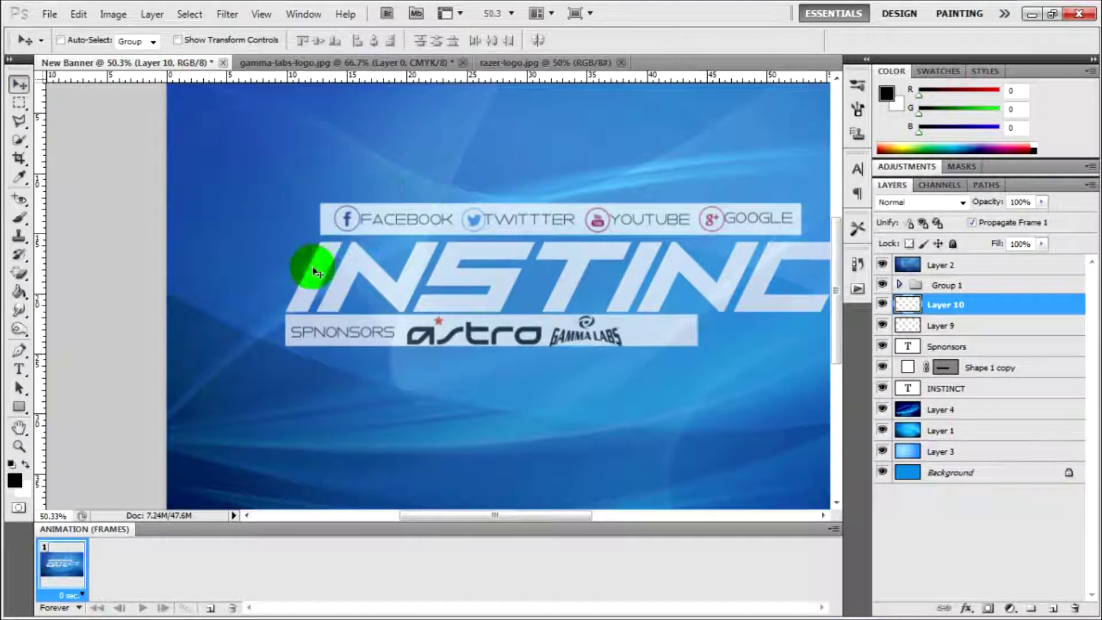
- Stretch the sponsors bar wider and close the Gamma Labs document without saving
left_click(982, 367)
key("ctrl+t")
left_click_drag(697, 331, 724, 331)
key("Return")
left_click(462, 62)
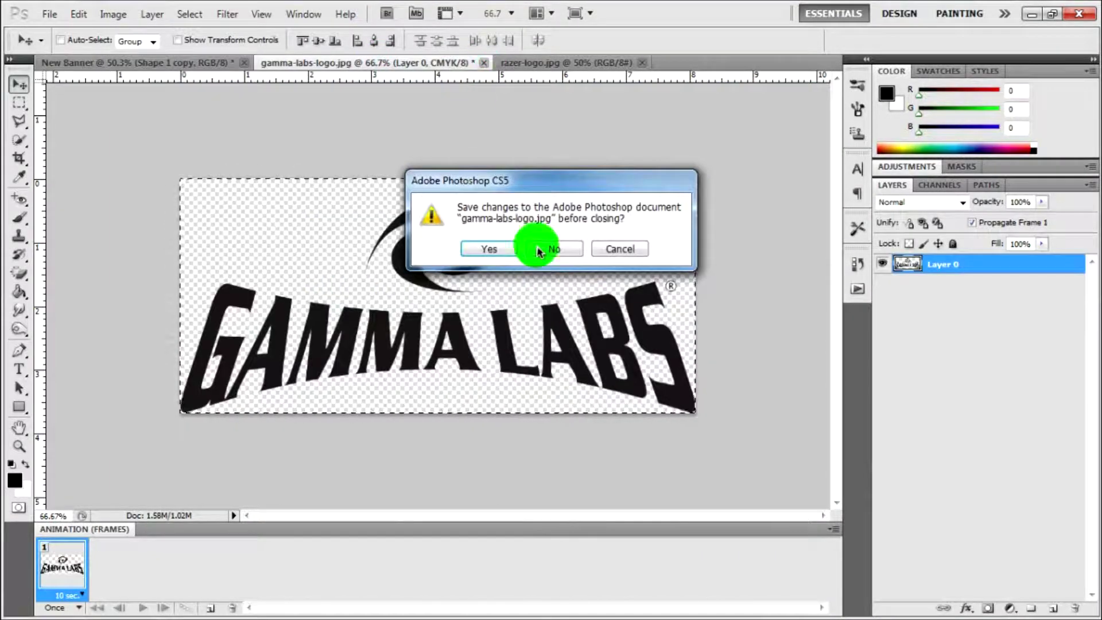
left_click(525, 248)
- In the Razer logo, restore the erased Z via History and erase around the R
key("ctrl+Tab")
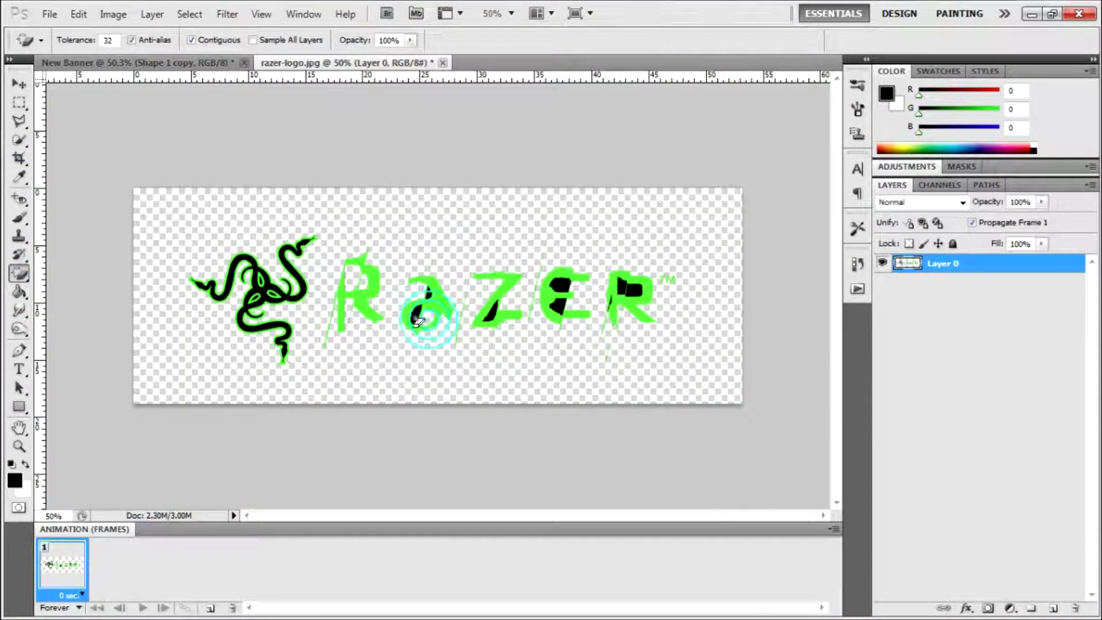
left_click(865, 57)
left_click(660, 368)
left_click(491, 316)
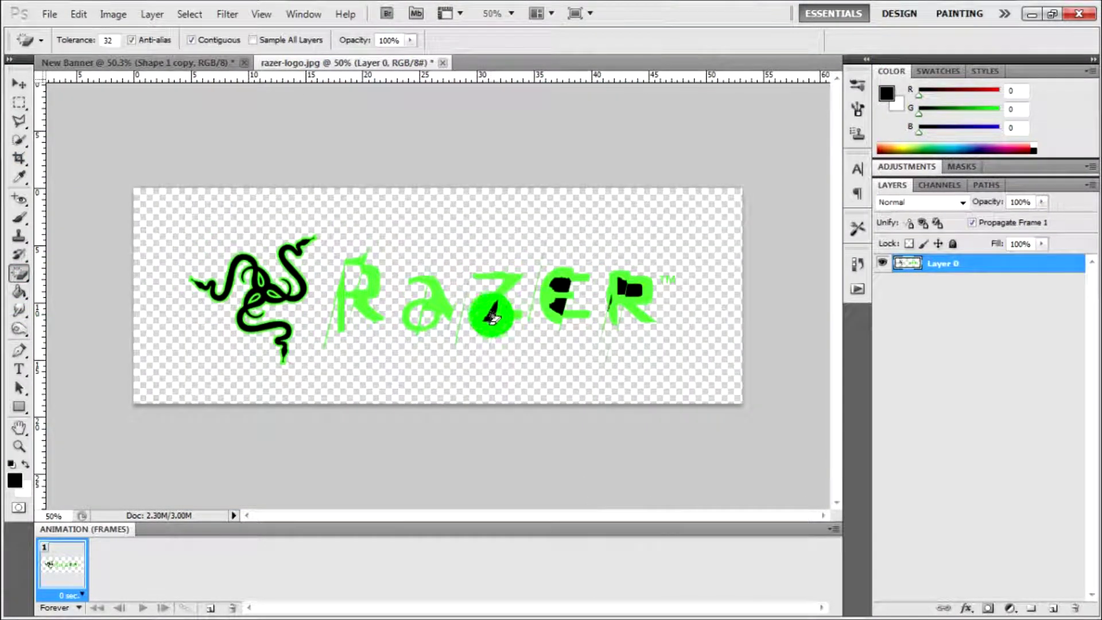
type("100")
key("ctrl+plus")
key("ctrl+plus")
left_click_drag(504, 515, 596, 514)
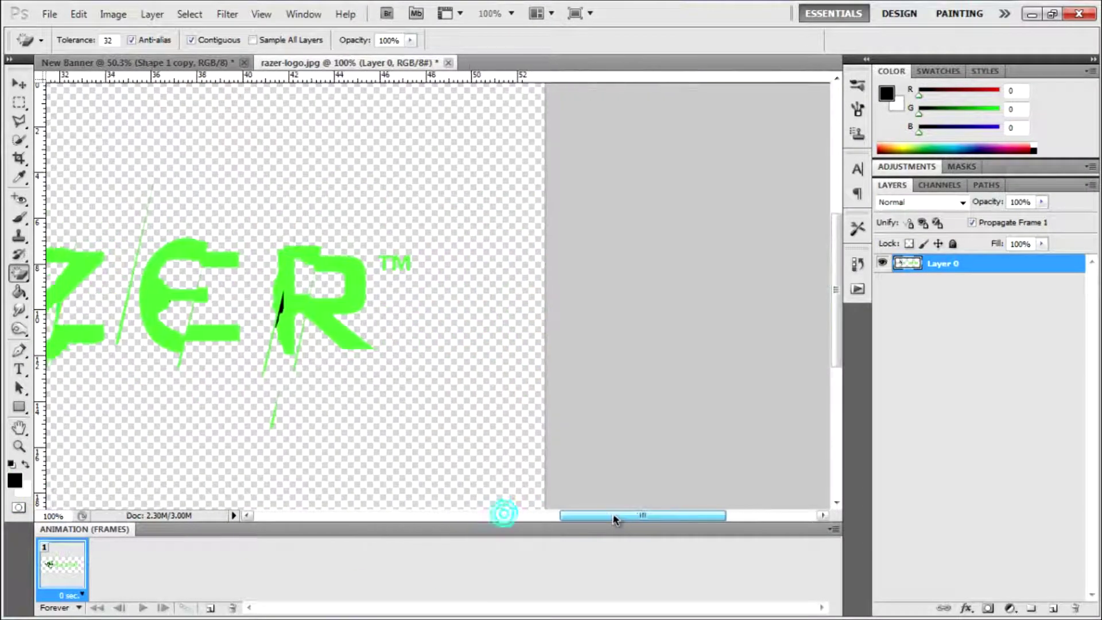
left_click(383, 326)
- Undo the Razer erases via History, keeping the logo's green centre intact
left_click(865, 57)
left_click(740, 423)
left_click(866, 57)
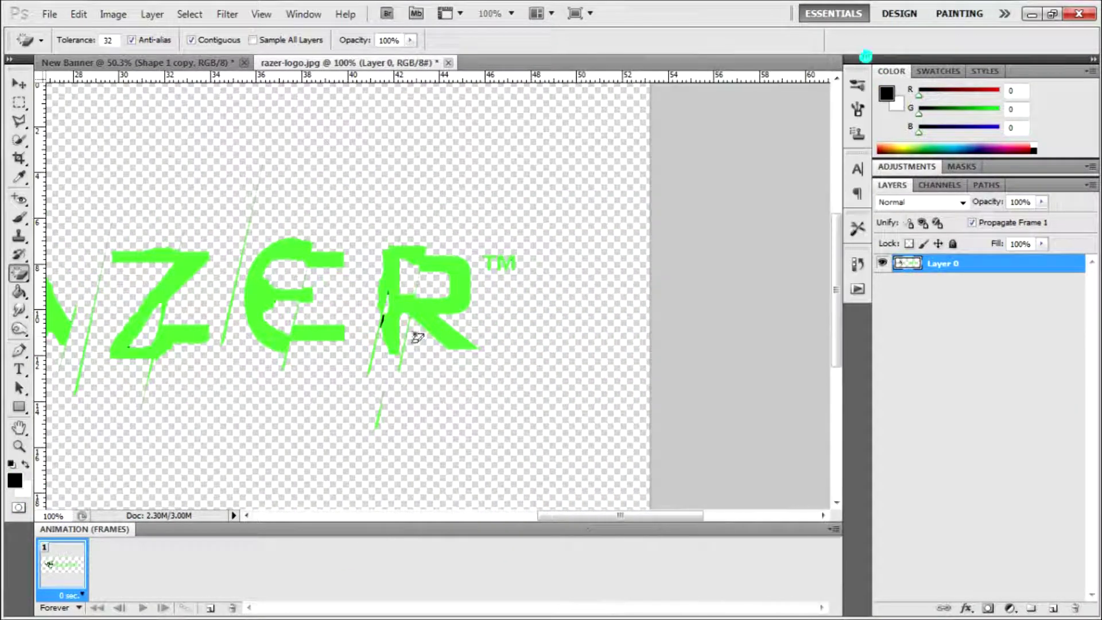
left_click_drag(612, 517, 438, 516)
left_click(485, 299)
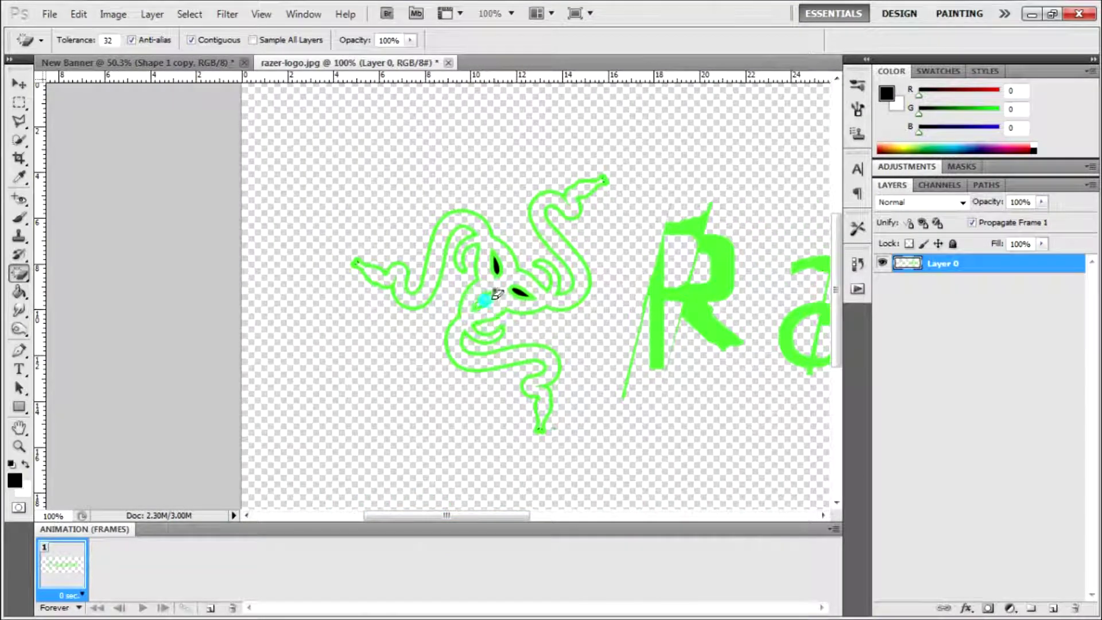
left_click(865, 57)
left_click(660, 524)
left_click(872, 55)
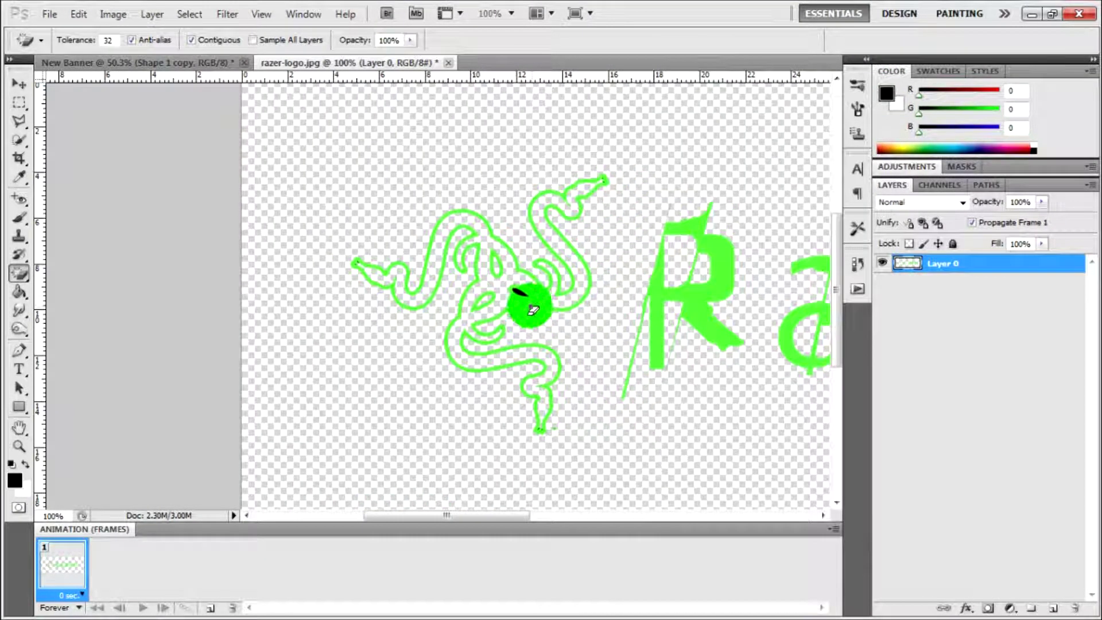
- Copy the entire Razer logo image and paste it into New Banner for transforming
key("ctrl+0")
left_click(19, 102)
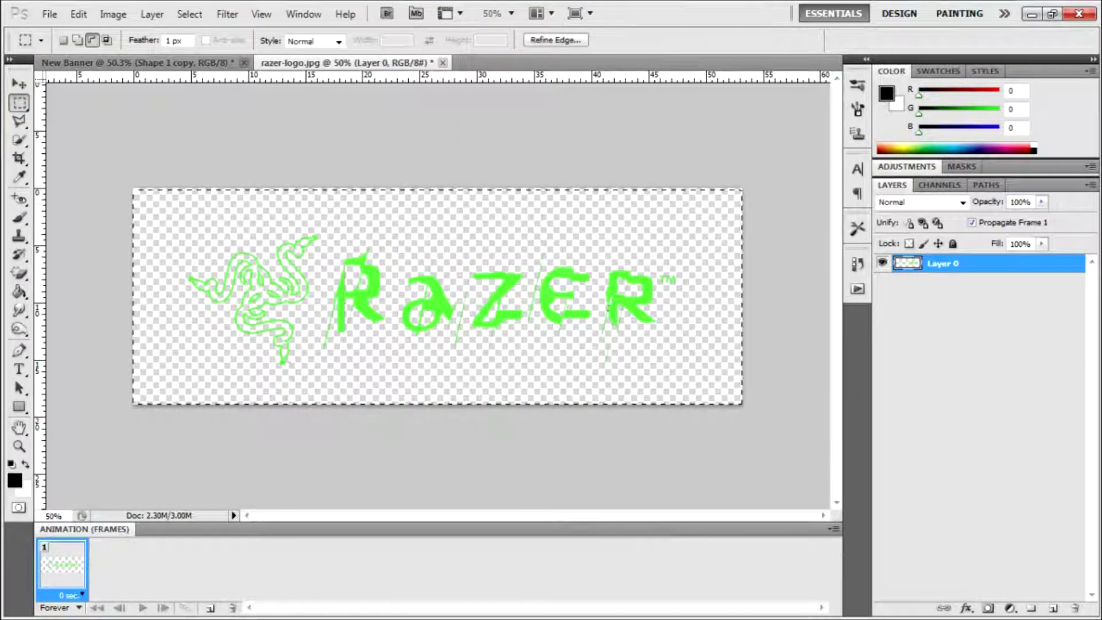
key("ctrl+a")
key("ctrl+c")
key("ctrl+Tab")
key("ctrl+v")
key("ctrl+t")
- Shrink the Razer logo and place it on the sponsors bar after Gamma Labs
mouse_move(682, 222)
left_mouse_down()
mouse_move(313, 334)
mouse_move(745, 319)
left_mouse_up()
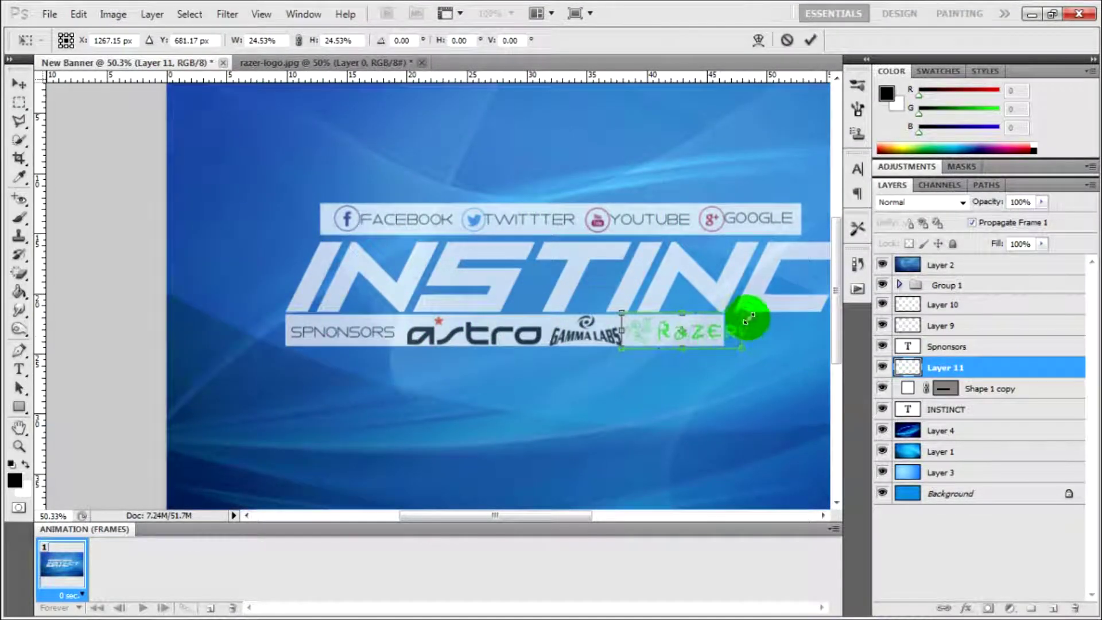
key("Return")
key("alt+bracketleft")
scroll(688, 347, "right", 5)
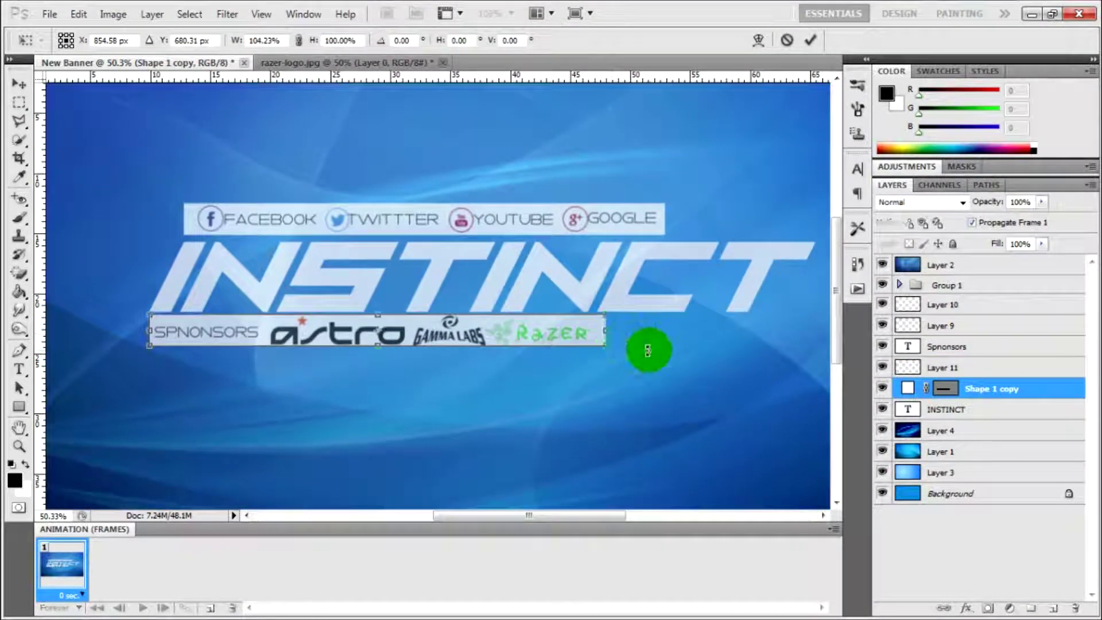
- Select the Razer logo and sponsor layers and group them together
left_click(536, 332, "ctrl")
left_click(946, 331)
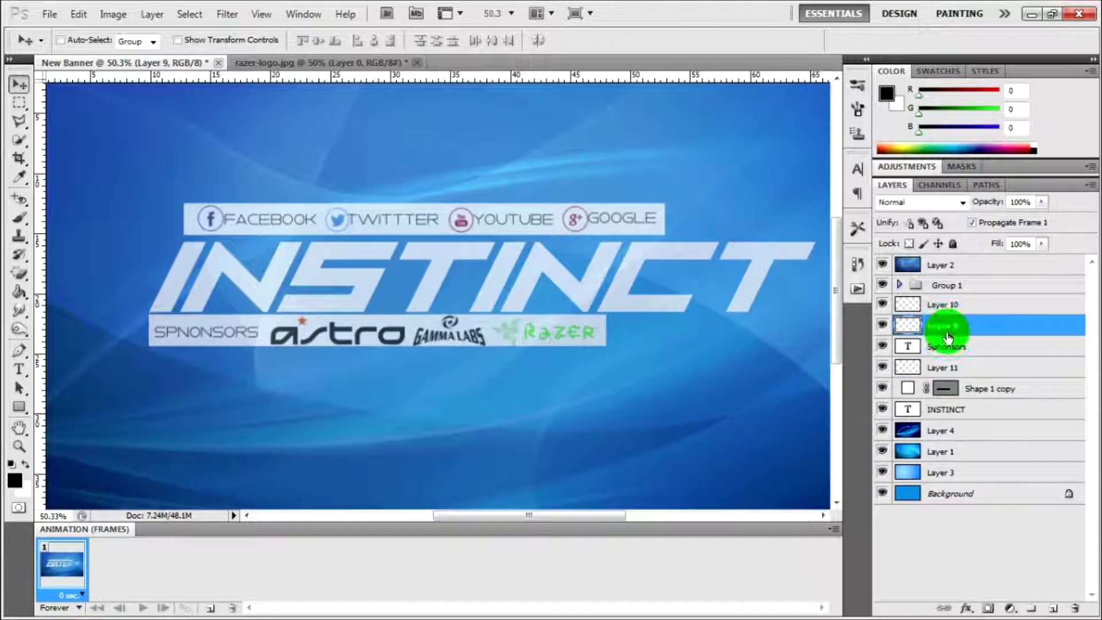
left_click_drag(943, 305, 947, 319)
left_click(1031, 608)
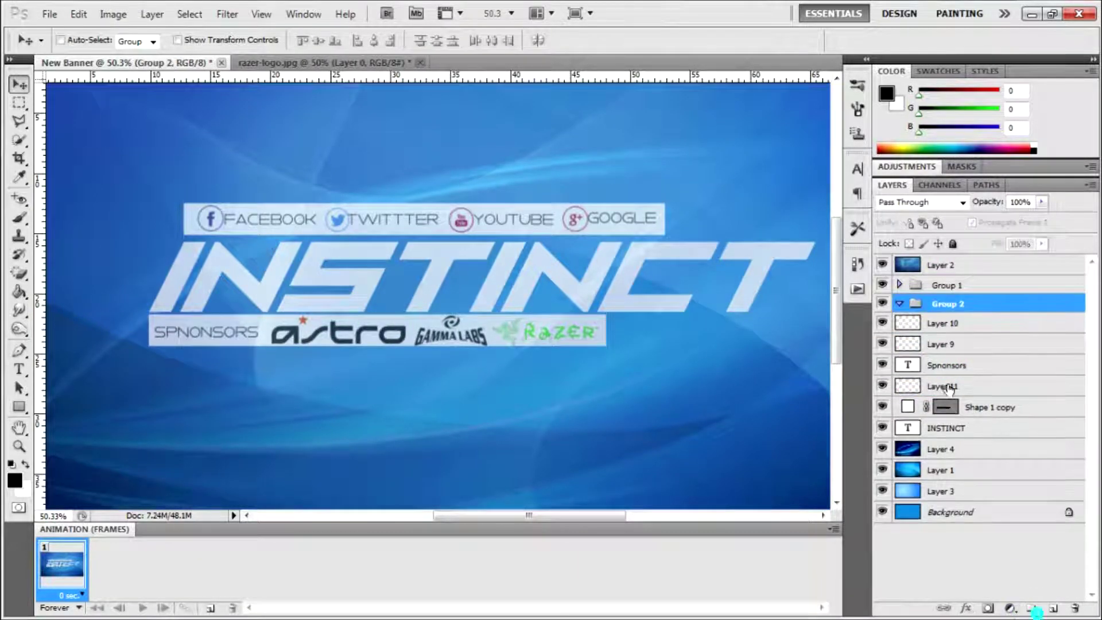
left_click(953, 323)
left_click(1001, 407, "shift")
- Move the social-links bar group beneath the sponsors bar
left_click_drag(953, 386, 901, 307)
left_click(902, 306)
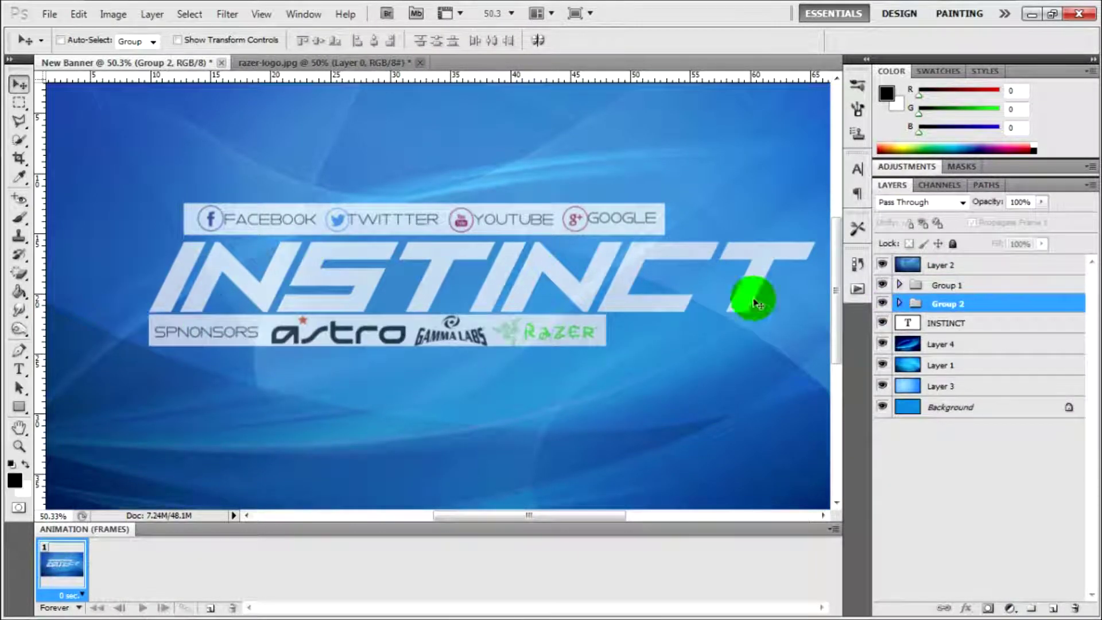
left_click_drag(511, 221, 476, 365)
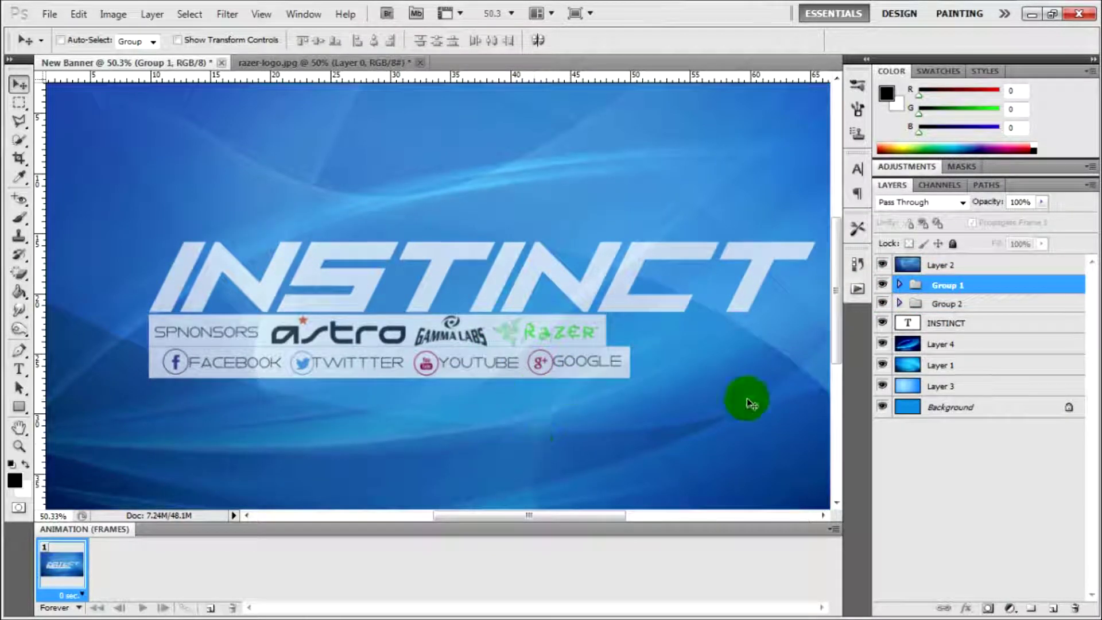
- Widen the social-links row, then revert it to its original width via History
key("ctrl+t")
left_click_drag(630, 361, 745, 360)
key("Return")
key("ctrl+t")
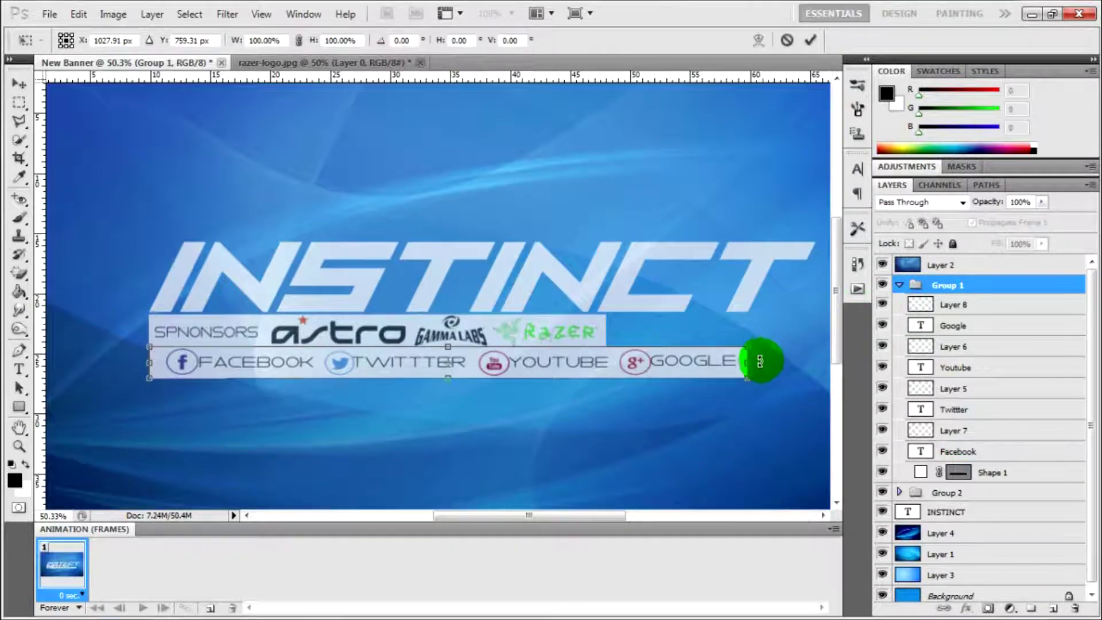
left_click(865, 59)
key("Return")
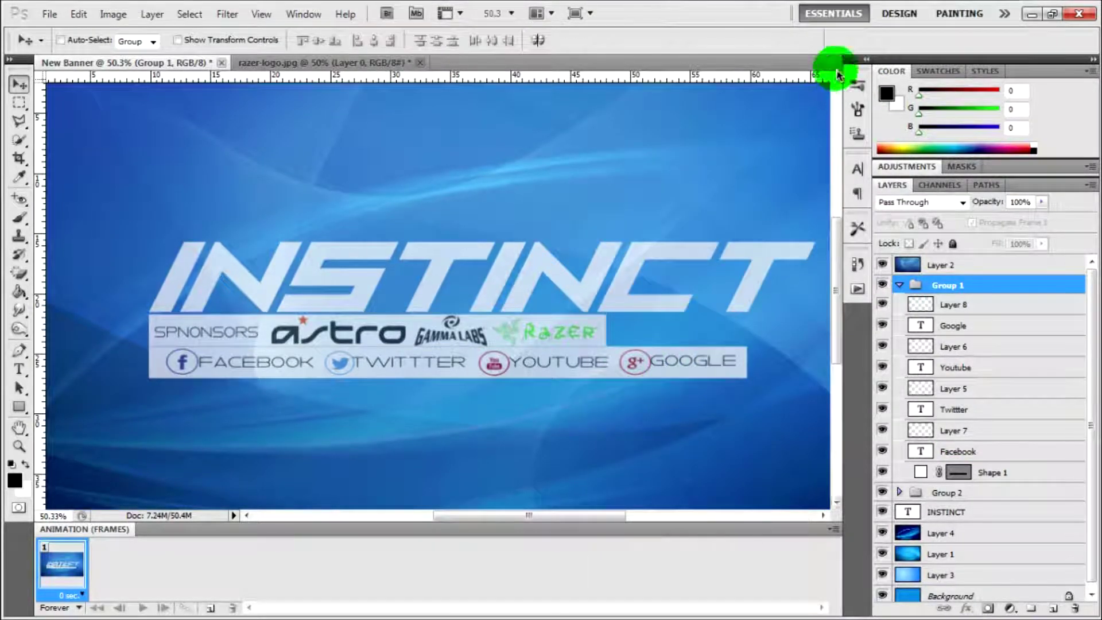
left_click(866, 59)
left_click(651, 561)
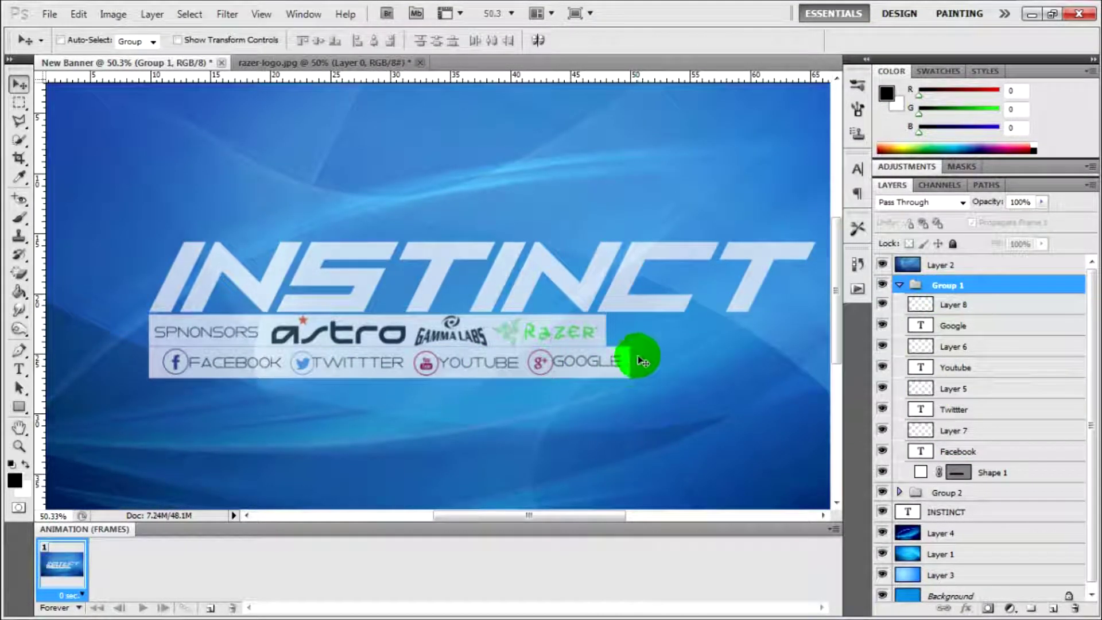
- Stretch the social-links row slightly and transform its background shape to match
key("ctrl+t")
left_click_drag(629, 362, 639, 362)
key("Return")
left_click(993, 471)
key("ctrl+t")
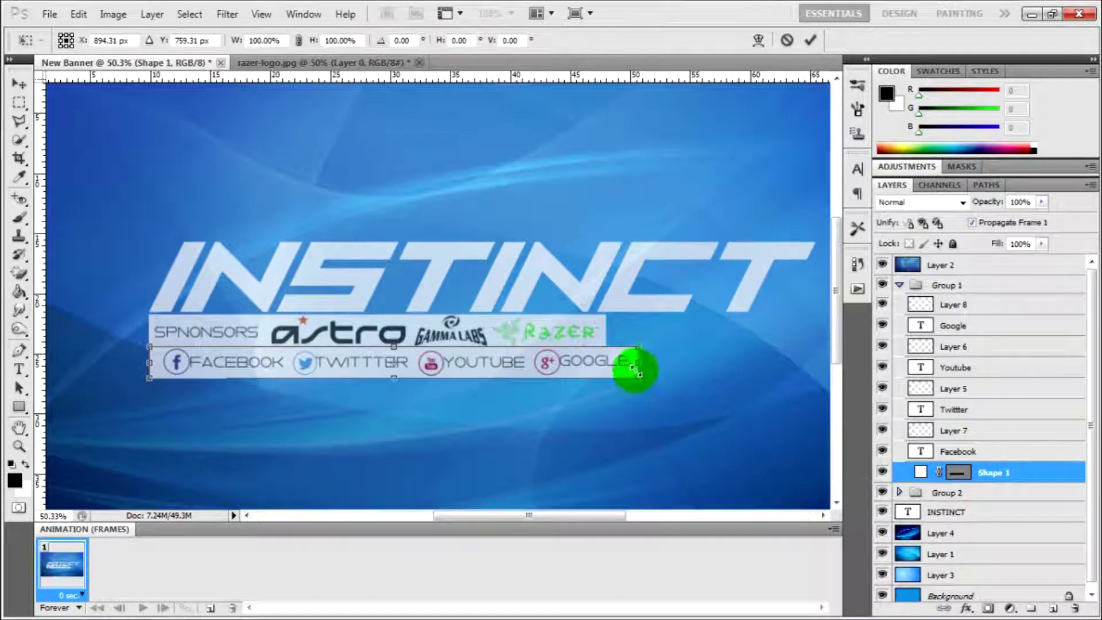
key("Return")
- Shift all the social icons and labels slightly left
left_click(958, 451)
left_click(955, 347, "shift")
left_click(955, 304, "shift")
left_click_drag(221, 362, 207, 365)
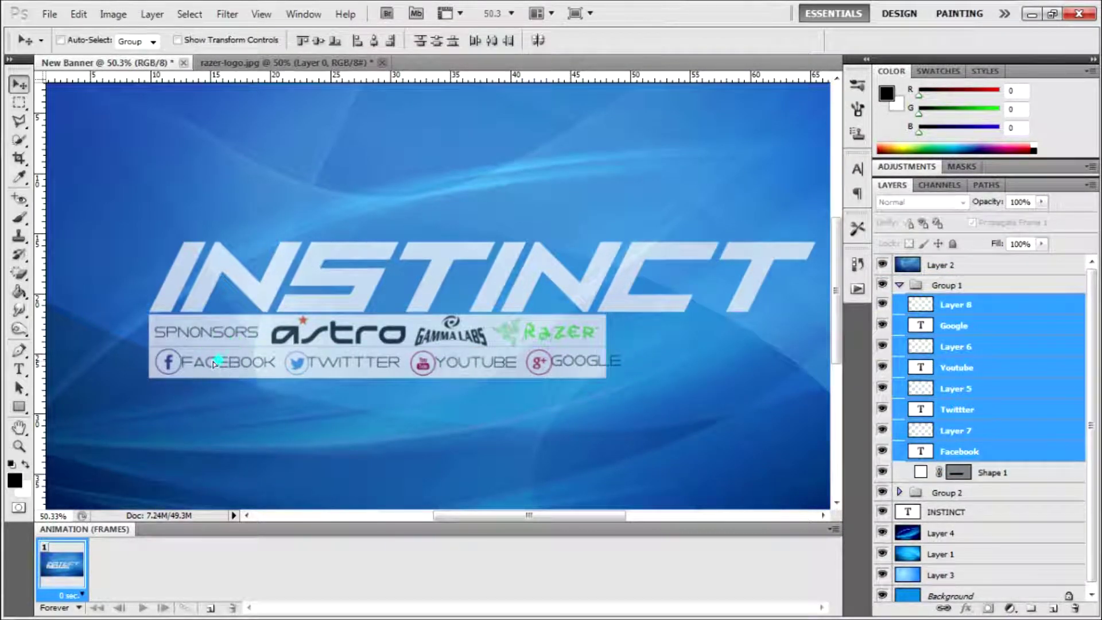
- Nudge the Twitter and YouTube icon-label pairs left, then select the Google pair
left_click(980, 331)
left_click(955, 409)
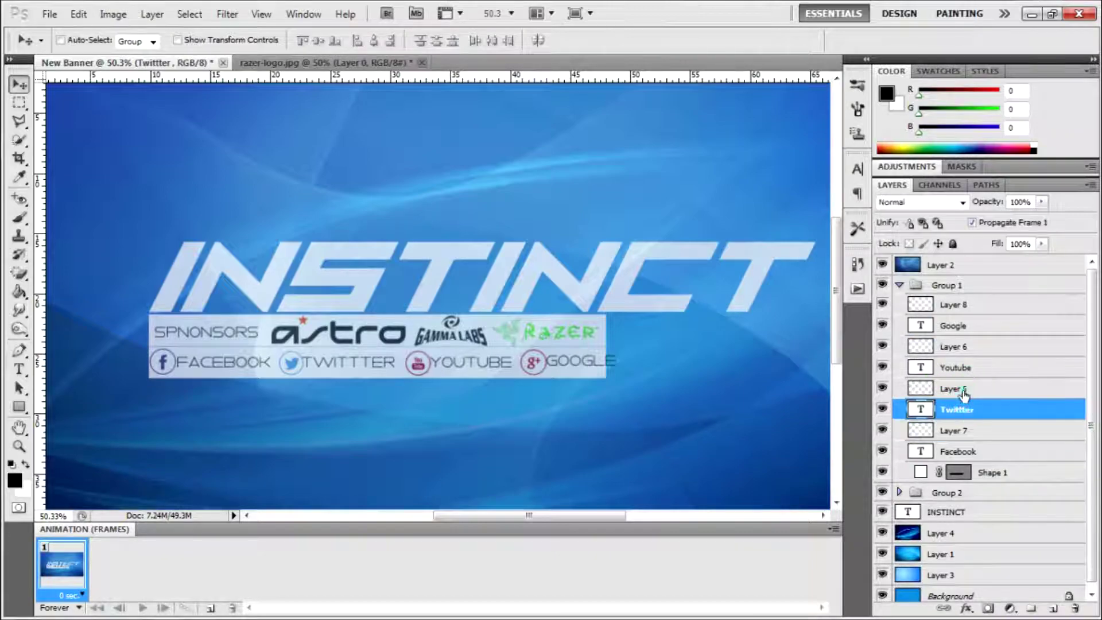
left_click(955, 389, "shift")
left_click_drag(299, 364, 294, 363)
left_click(969, 368)
left_click(967, 346, "shift")
key("shift+Left")
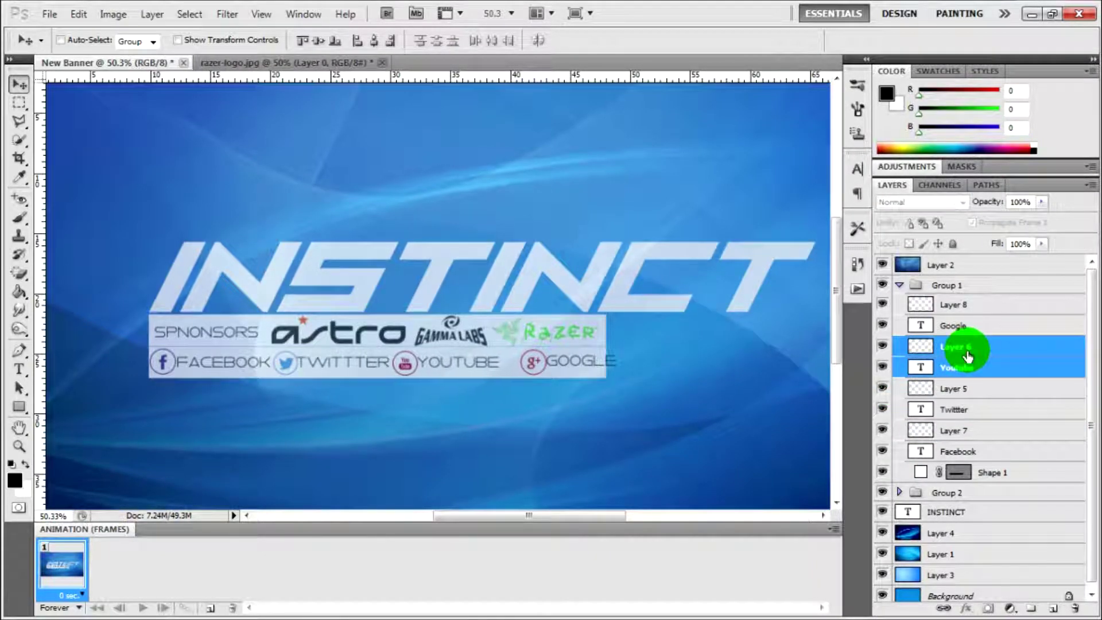
left_click(954, 325)
left_click(954, 307, "shift")
- Replace the GOOGLE label text with LINK
left_click(953, 326)
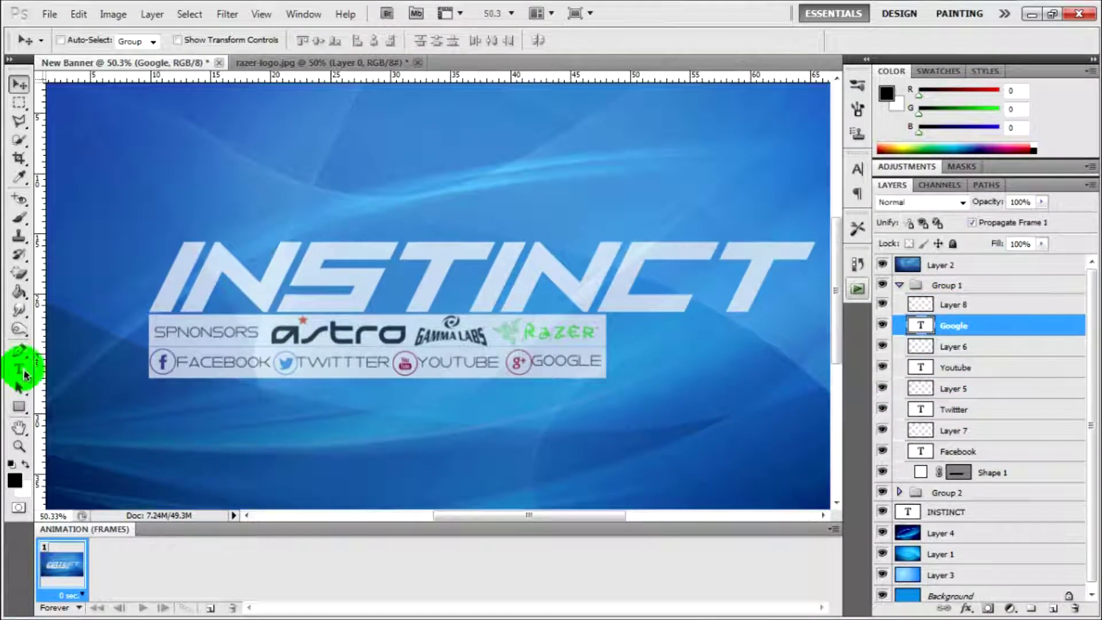
left_click(19, 369)
double_click(566, 361)
type("LINK")
left_click(953, 346)
- Change the YOUTUBE, TWITTTER and FACEBOOK labels to LINK as well
left_click(895, 370)
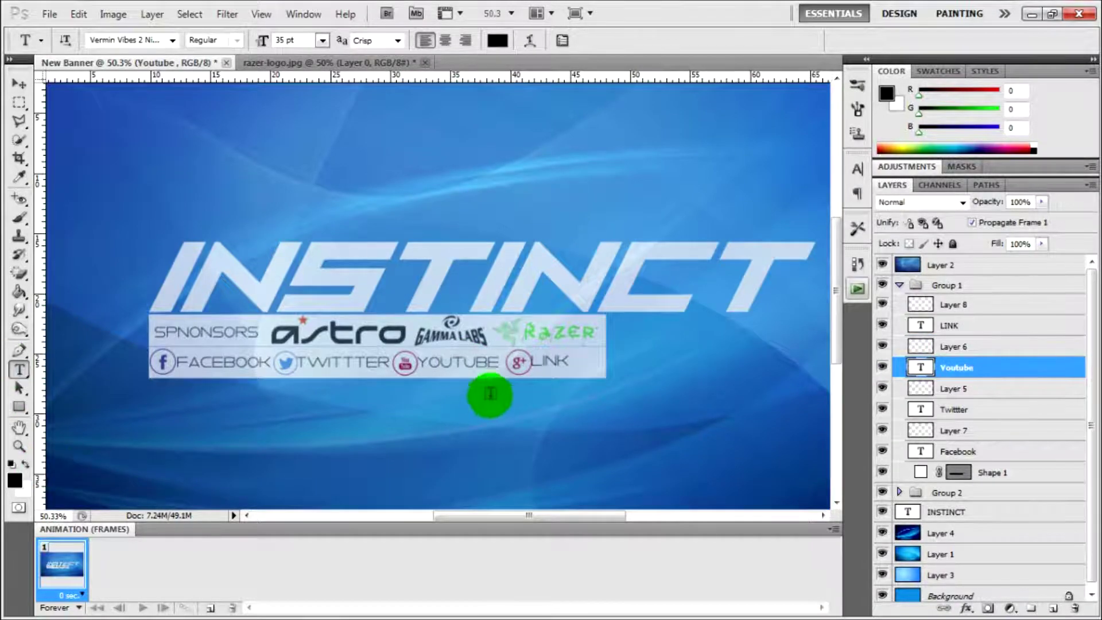
double_click(459, 362)
left_click_drag(390, 363, 172, 365)
left_click(761, 351)
type("LINK")
left_click(19, 83)
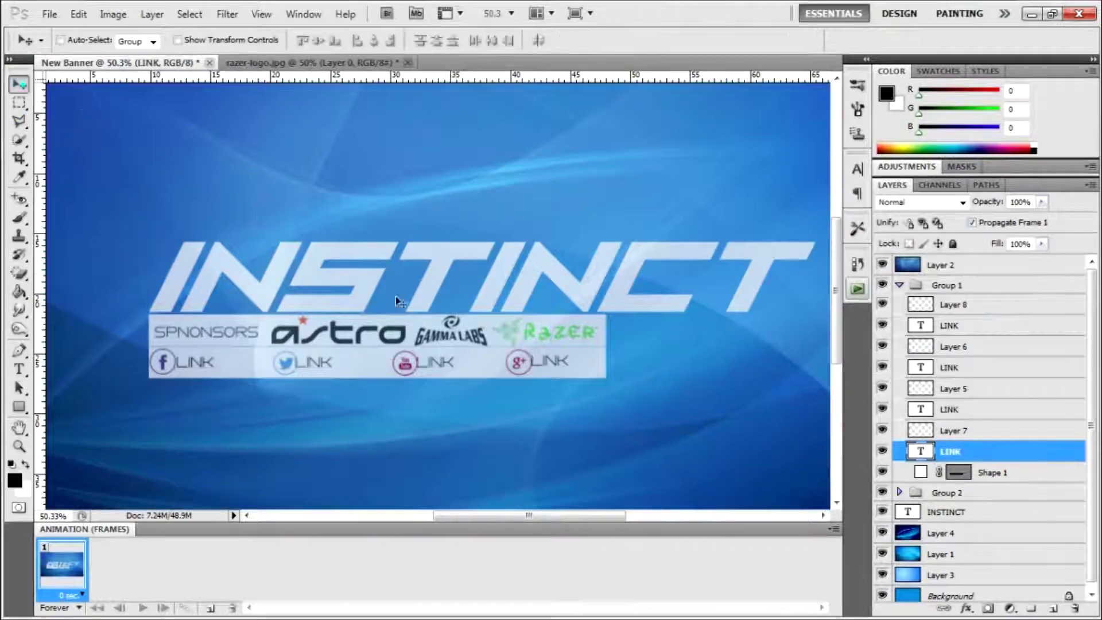
left_click(19, 369)
left_click(273, 341)
left_click(21, 86)
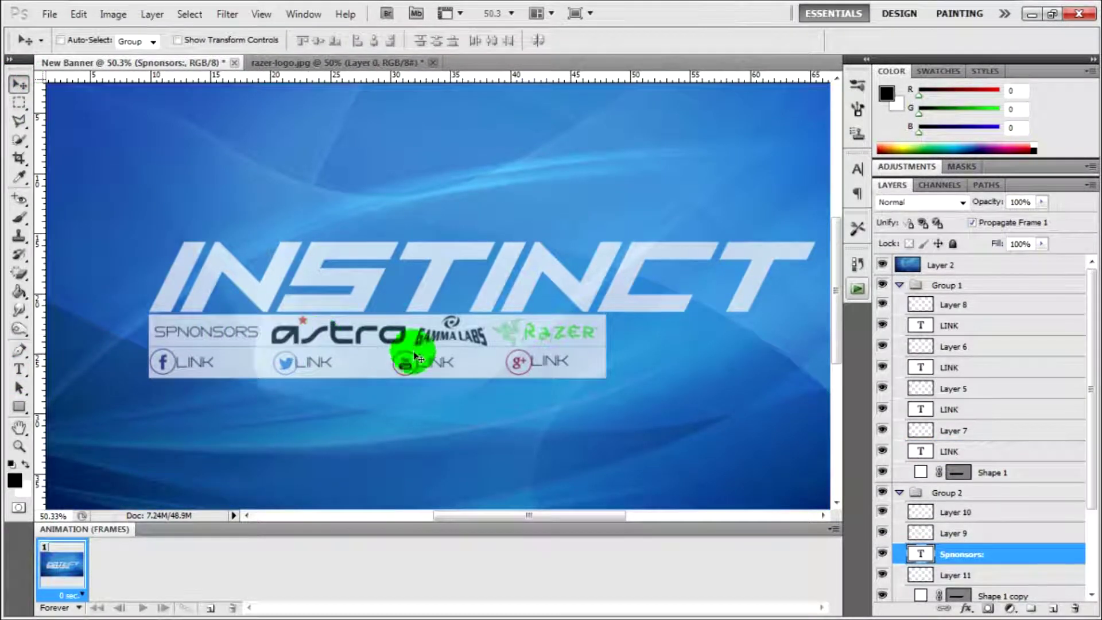
- Add a 117° drop shadow and a stroke to the sponsors bar background
left_click(899, 285)
right_click(954, 373)
left_click(918, 25)
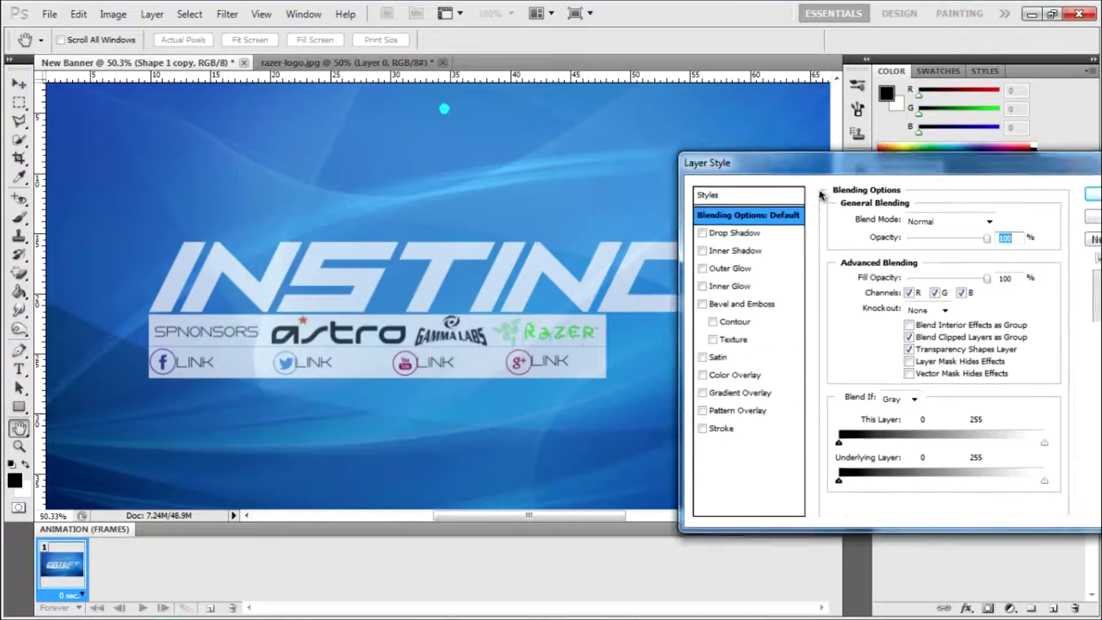
left_click(648, 250)
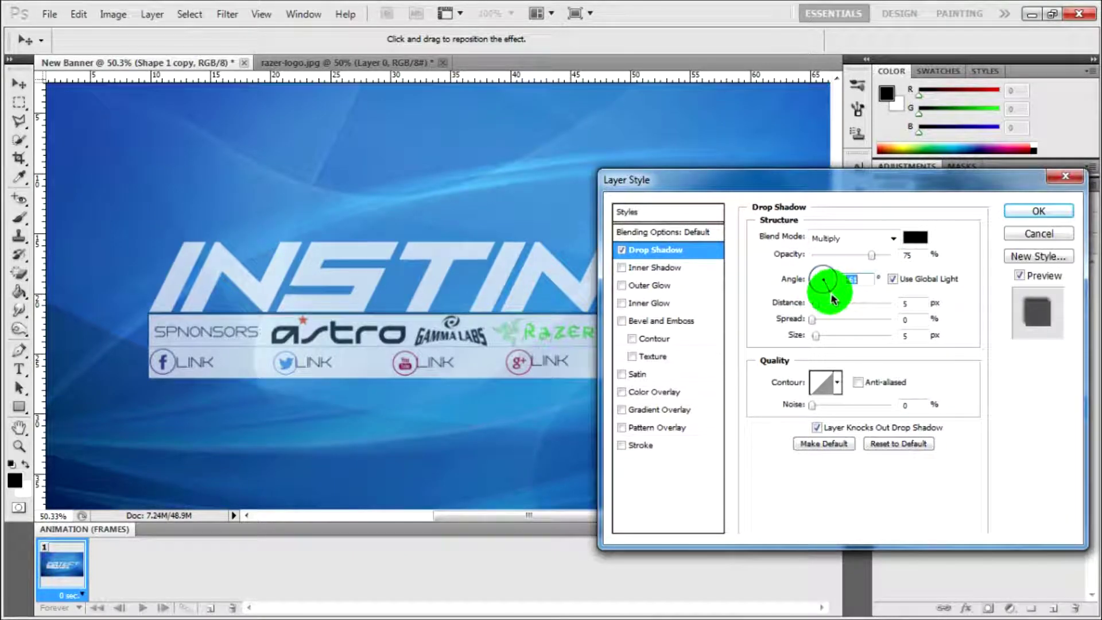
left_click(907, 255)
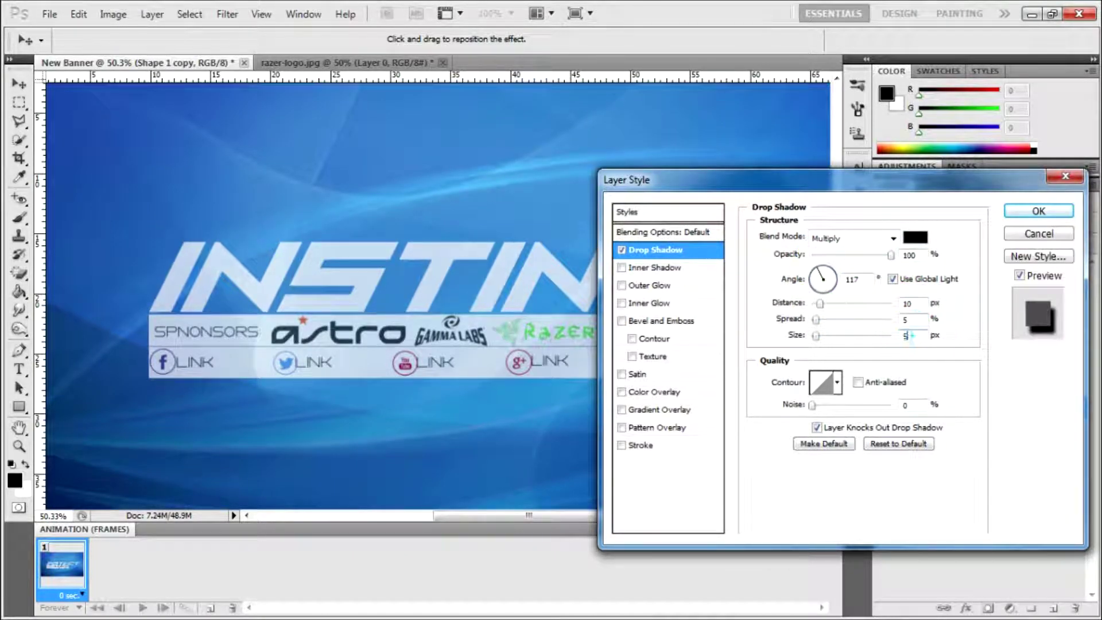
left_click(910, 335)
type("10")
left_click(640, 445)
left_click(1039, 211)
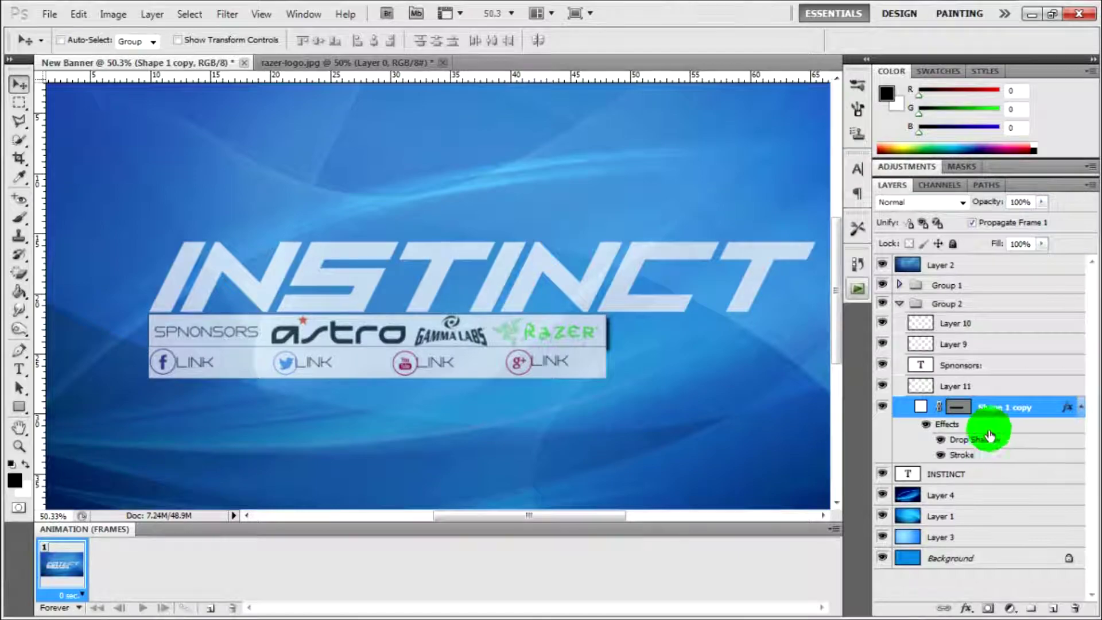
- Give the social-links bar background a drop shadow and stroke too
right_click(987, 472)
left_click(934, 108)
left_click(890, 280)
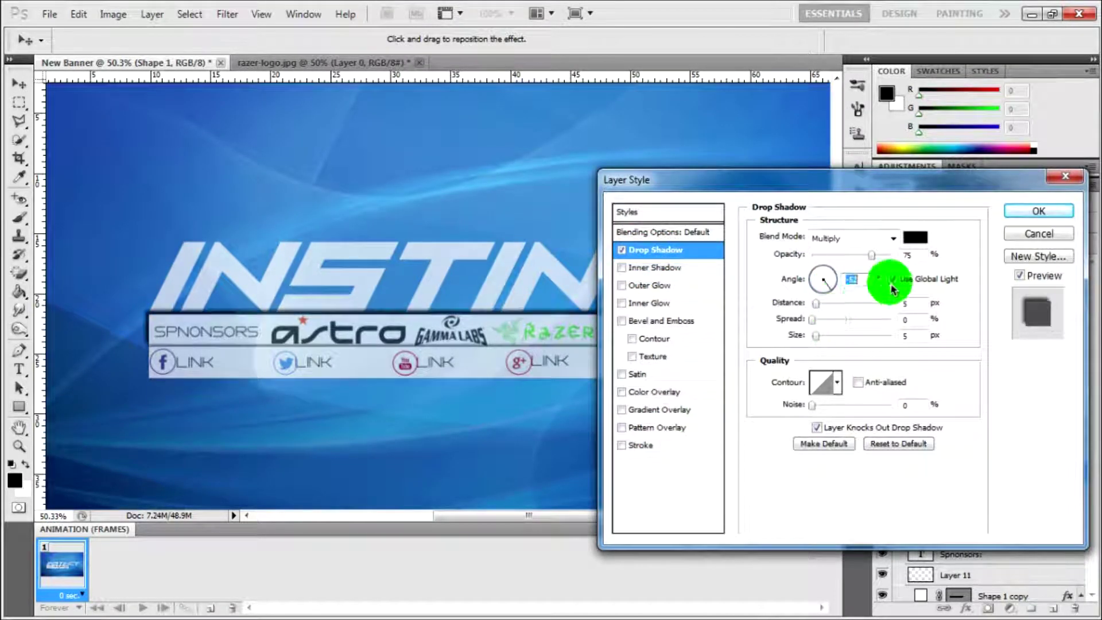
left_click(622, 251)
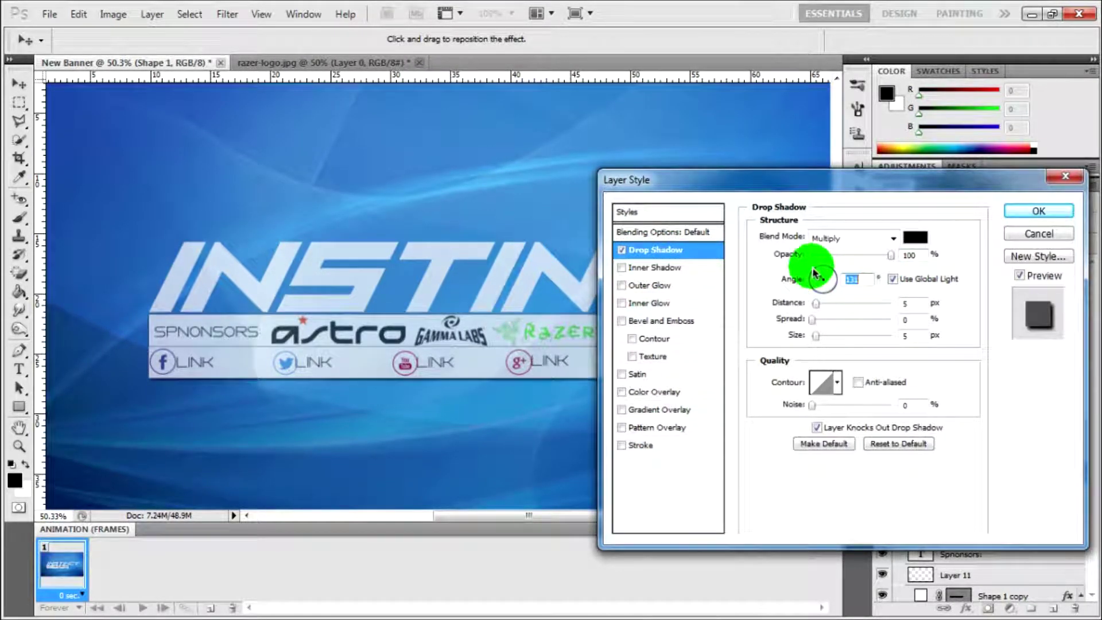
left_click(641, 445)
left_click(1039, 211)
- Reopen the social bar's layer style to review the drop shadow settings
right_click(987, 472)
left_click(934, 108)
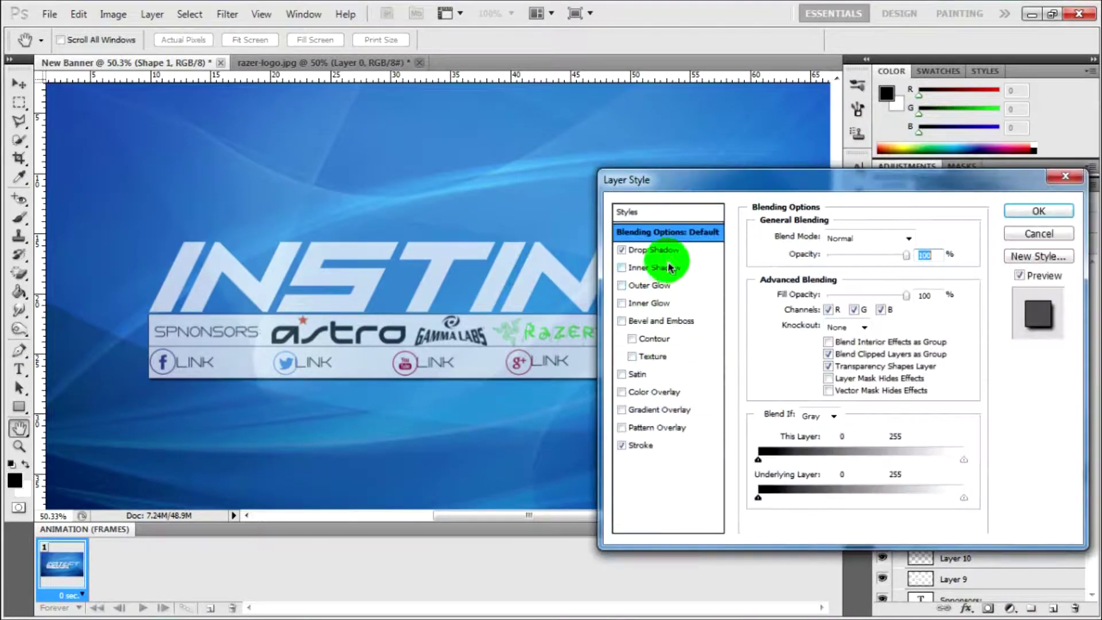
left_click(655, 250)
left_click(905, 303)
- Group the sponsors and social groups and move them beneath INSTINCT
key("Return")
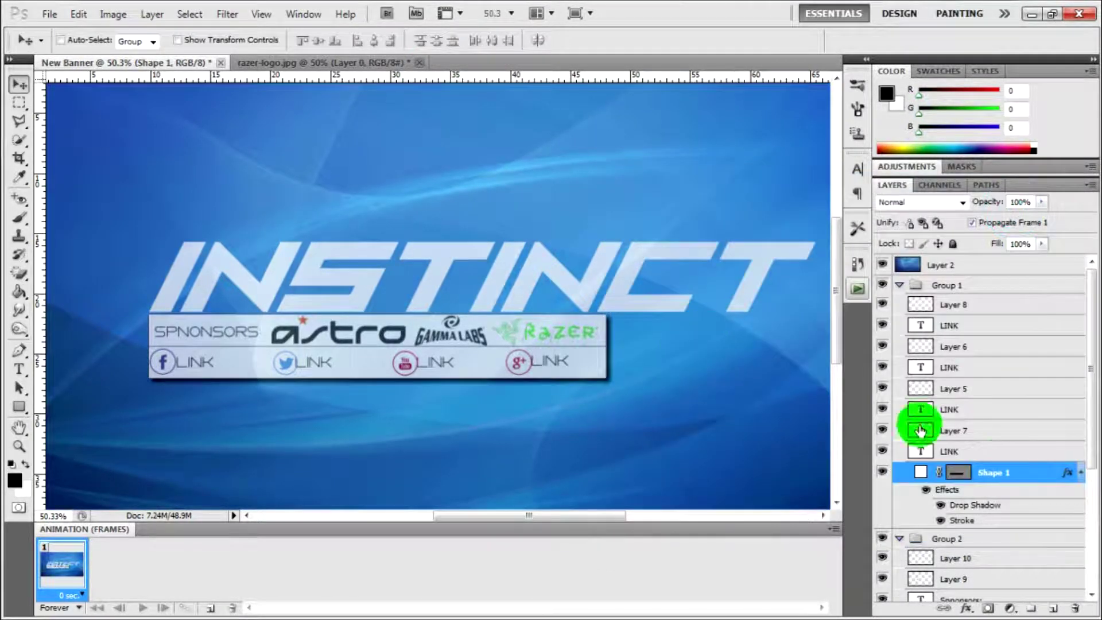
left_click(914, 288)
key("ctrl+g")
left_click_drag(432, 334, 512, 372)
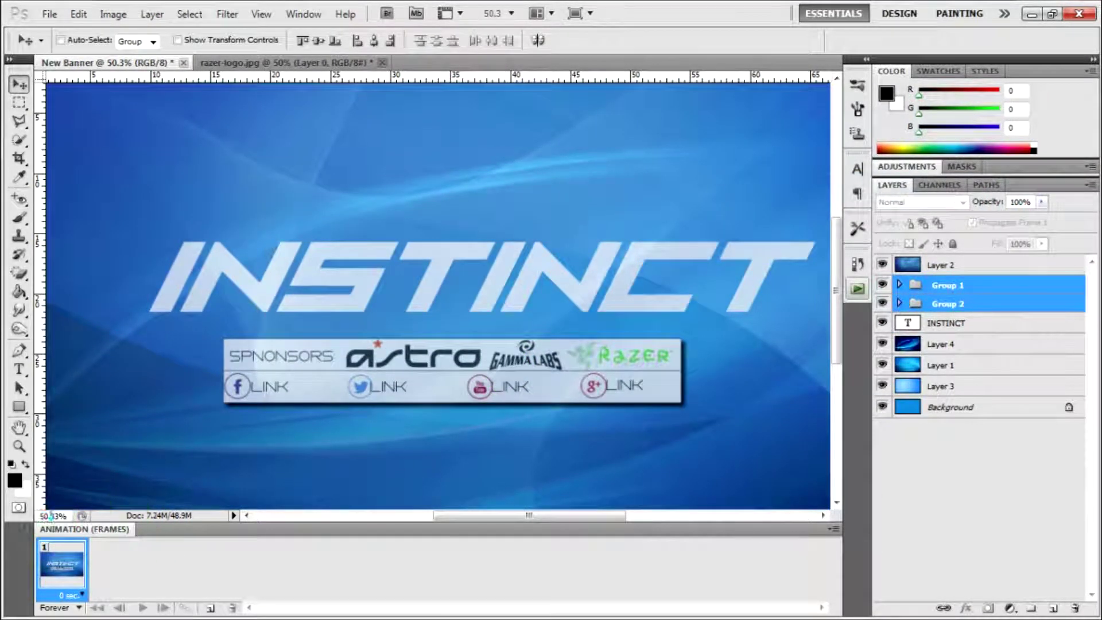
- Set the document zoom to 40%
type("16.33")
key("Return")
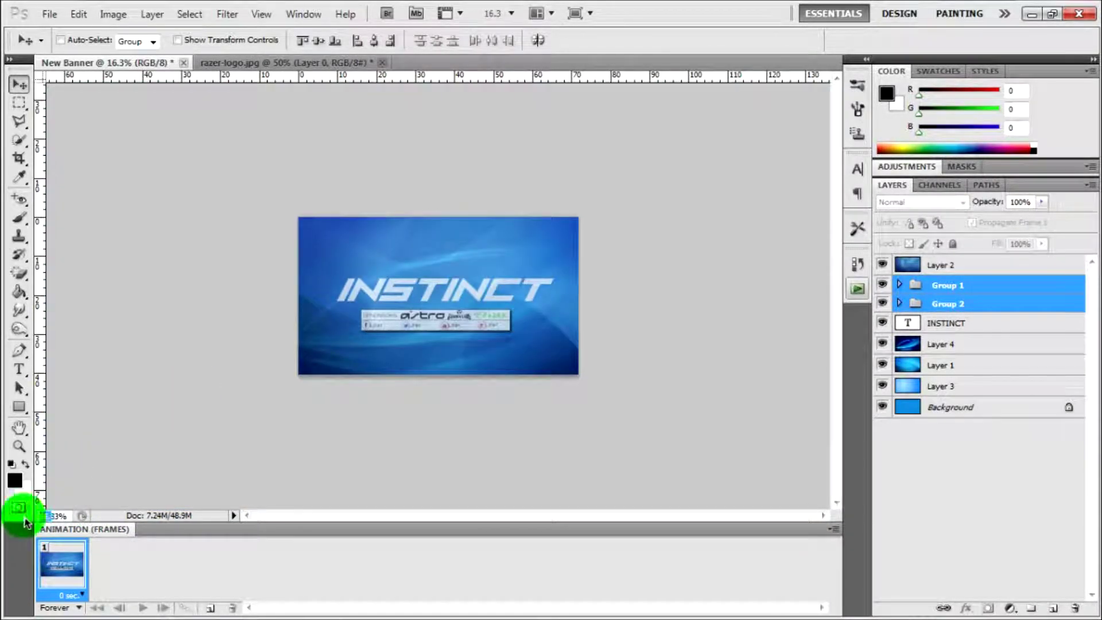
type("40")
key("Return")
key("Return")
type("40")
key("Return")
- Drag the sponsors and links strips up directly beneath the INSTINCT title
left_click(952, 304)
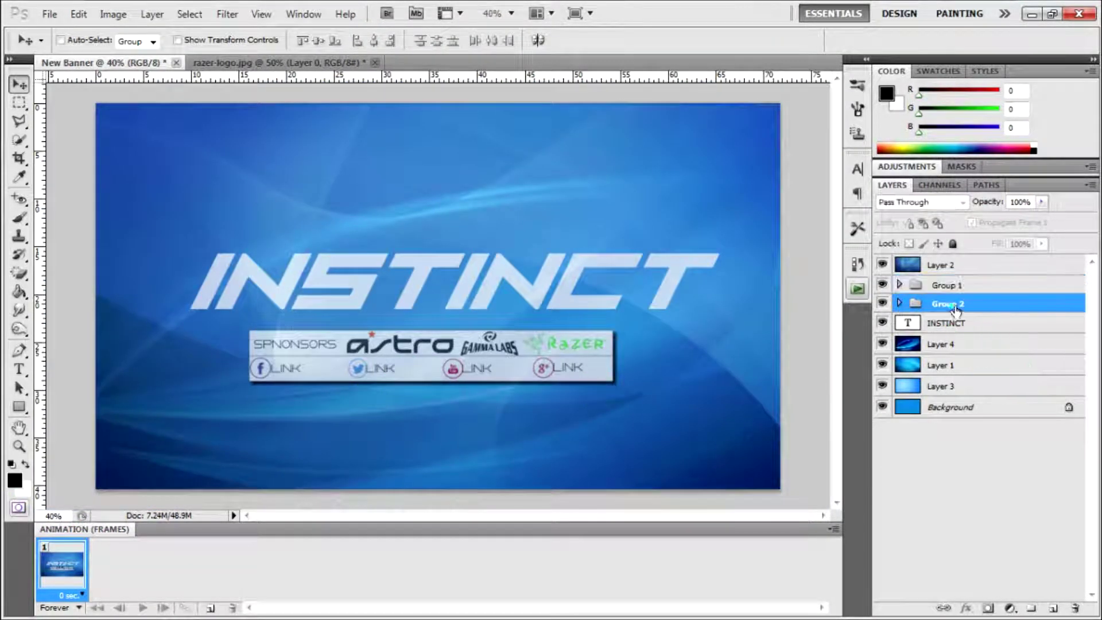
left_click_drag(406, 349, 346, 327)
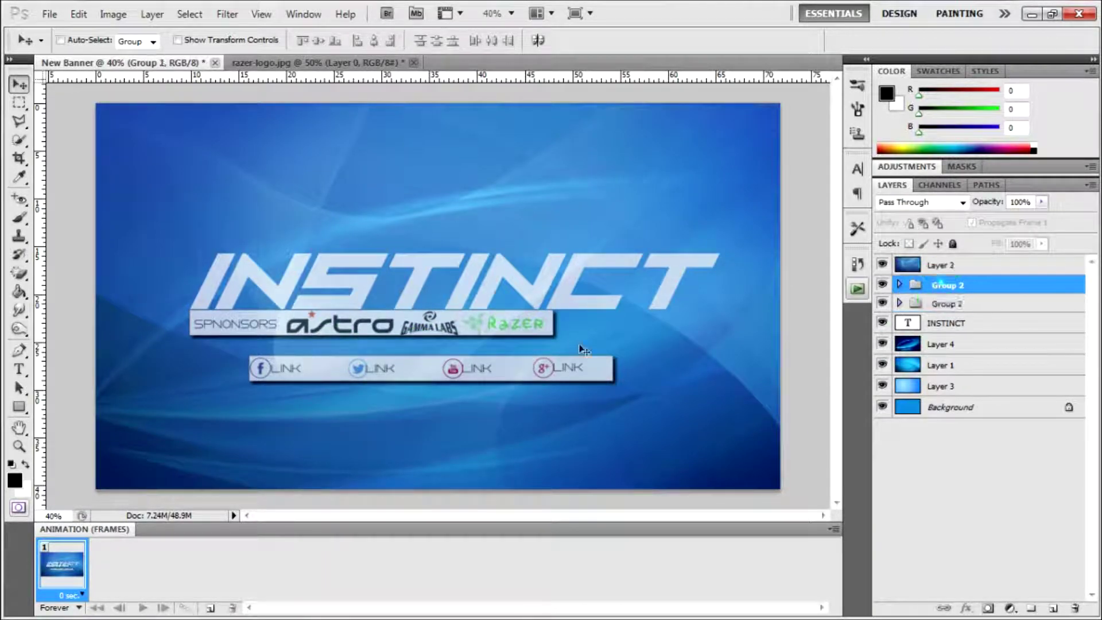
mouse_move(531, 373)
left_mouse_down()
mouse_move(474, 354)
mouse_move(522, 323)
left_mouse_up()
left_click(946, 323)
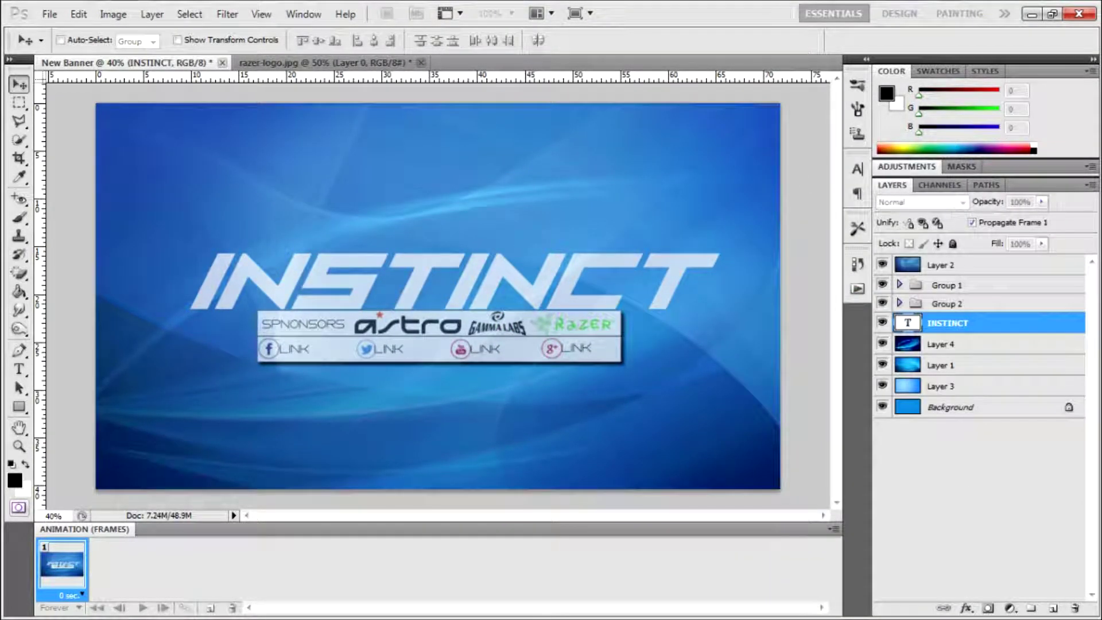
- Give the INSTINCT title a black drop shadow and a stroke in Blending Options
right_click(947, 322)
left_click(740, 172)
left_click(654, 241)
left_click(915, 237)
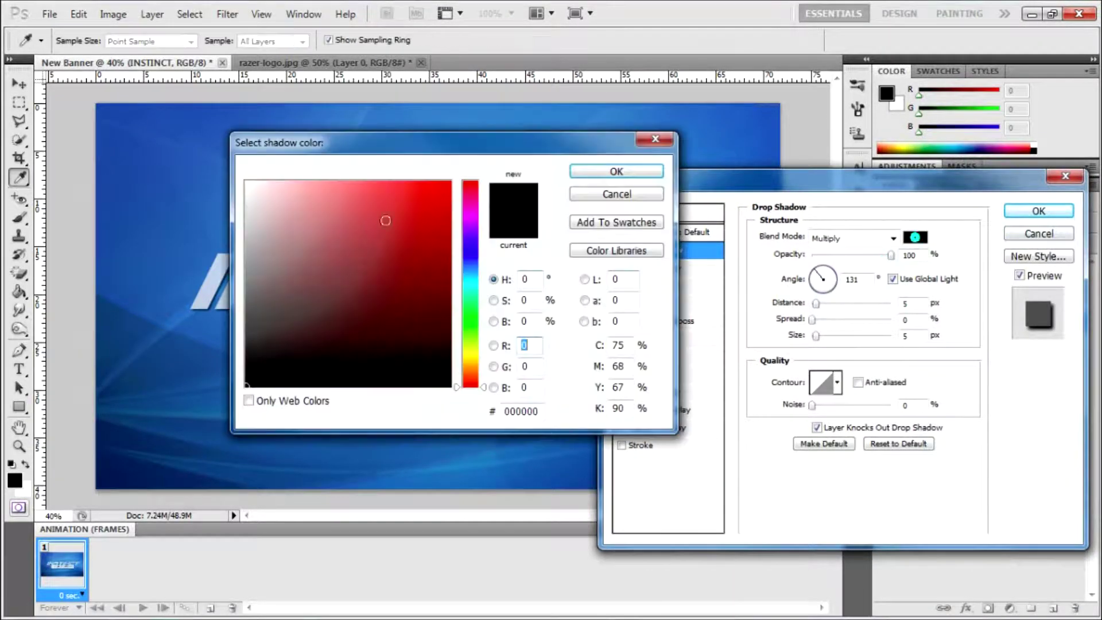
left_click(470, 265)
left_click(388, 186)
key("Return")
left_click(889, 255)
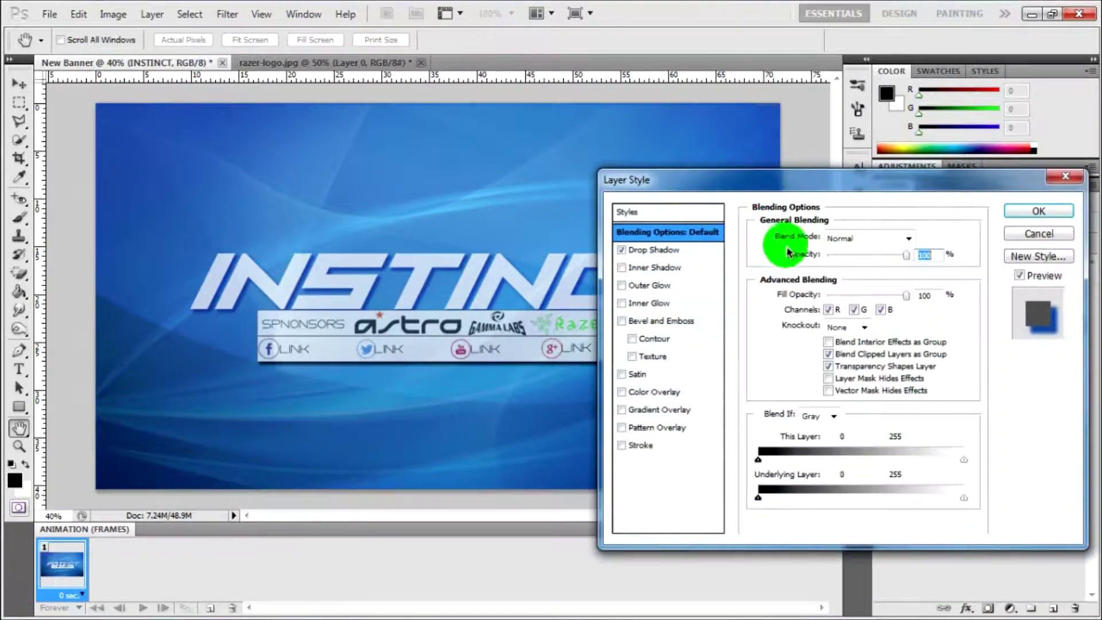
left_click(914, 237)
left_click(614, 172)
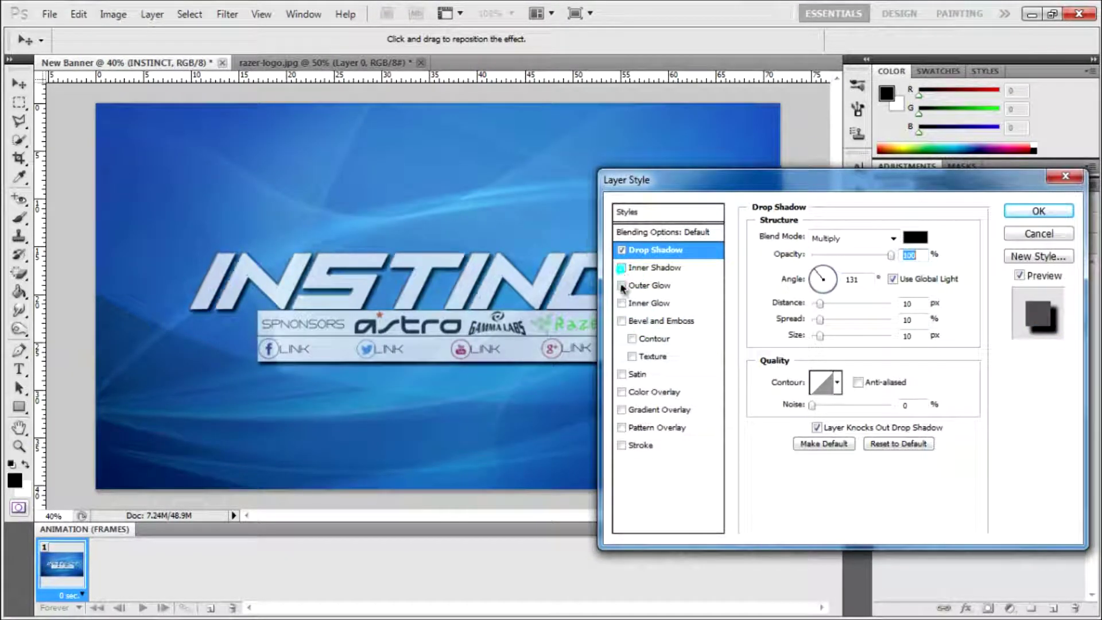
left_click(643, 450)
left_click(1032, 210)
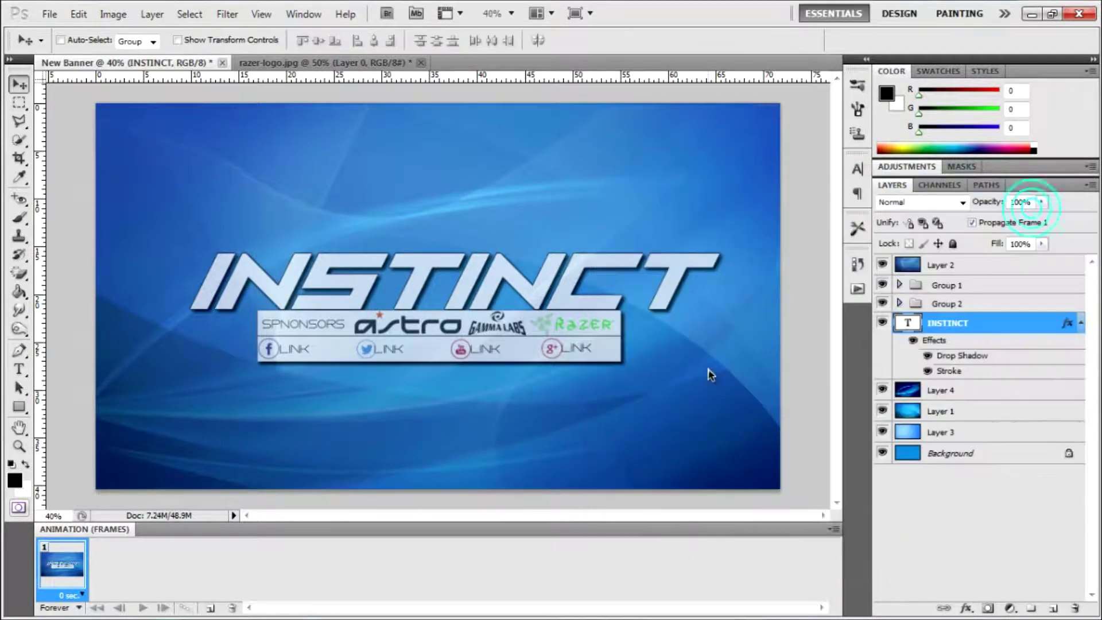
- Move the INSTINCT layer to the top and Layer 4 above Group 1 and Group 2
left_click_drag(949, 276, 954, 270)
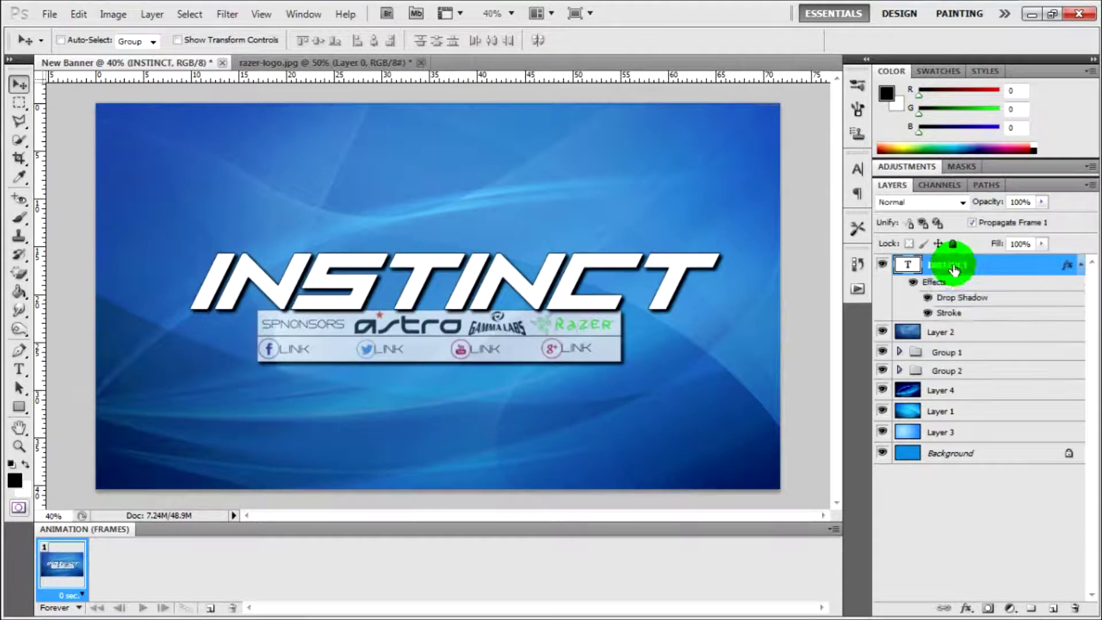
left_click_drag(468, 270, 467, 263)
left_click_drag(941, 390, 939, 342)
left_click(946, 392)
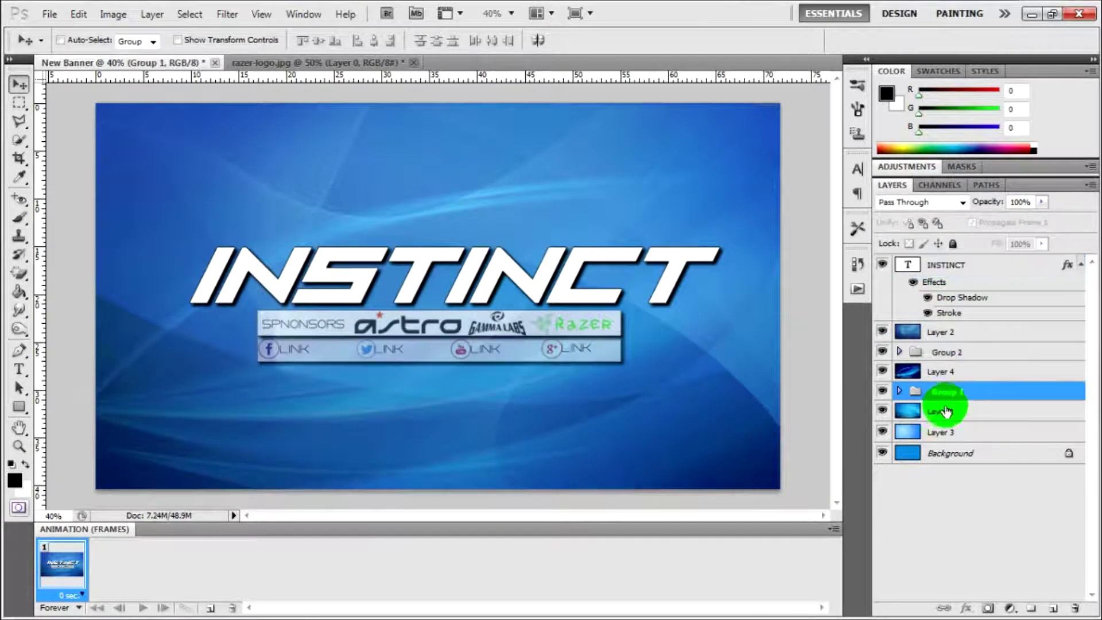
left_click(950, 372, "shift")
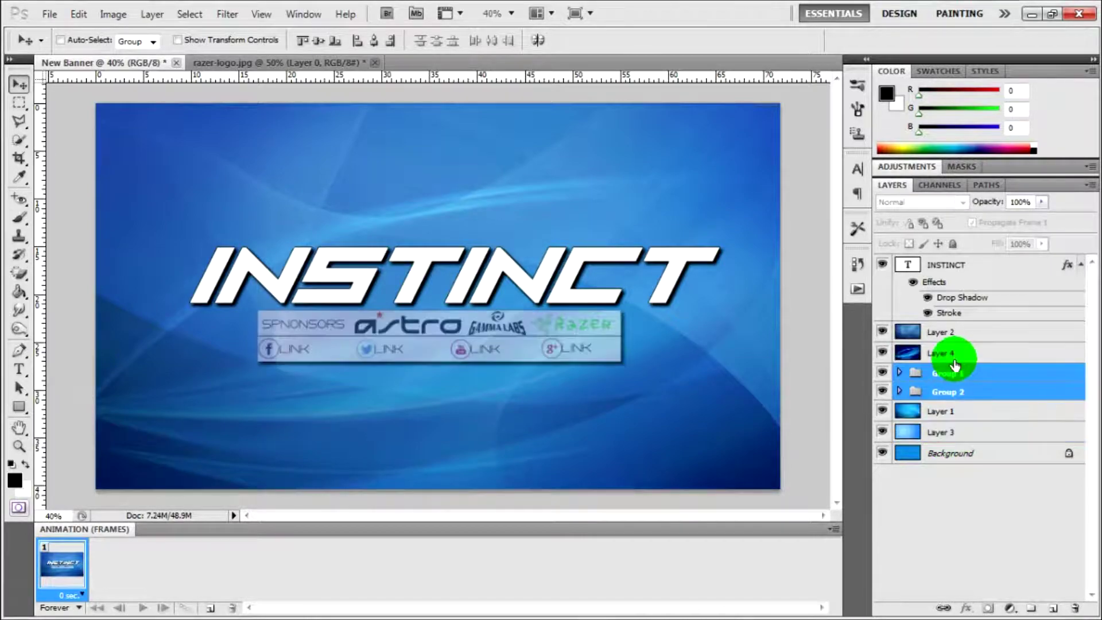
- Fade Layer 3 to 28% opacity in its blending options
right_click(1021, 391)
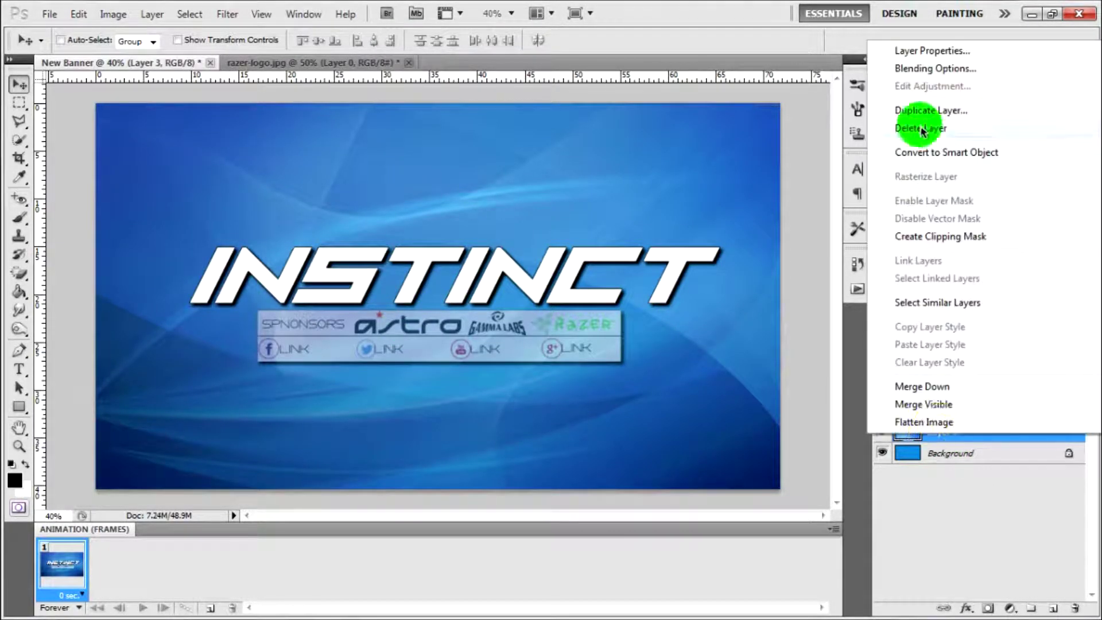
left_click(918, 67)
left_click(621, 250)
left_click(675, 234)
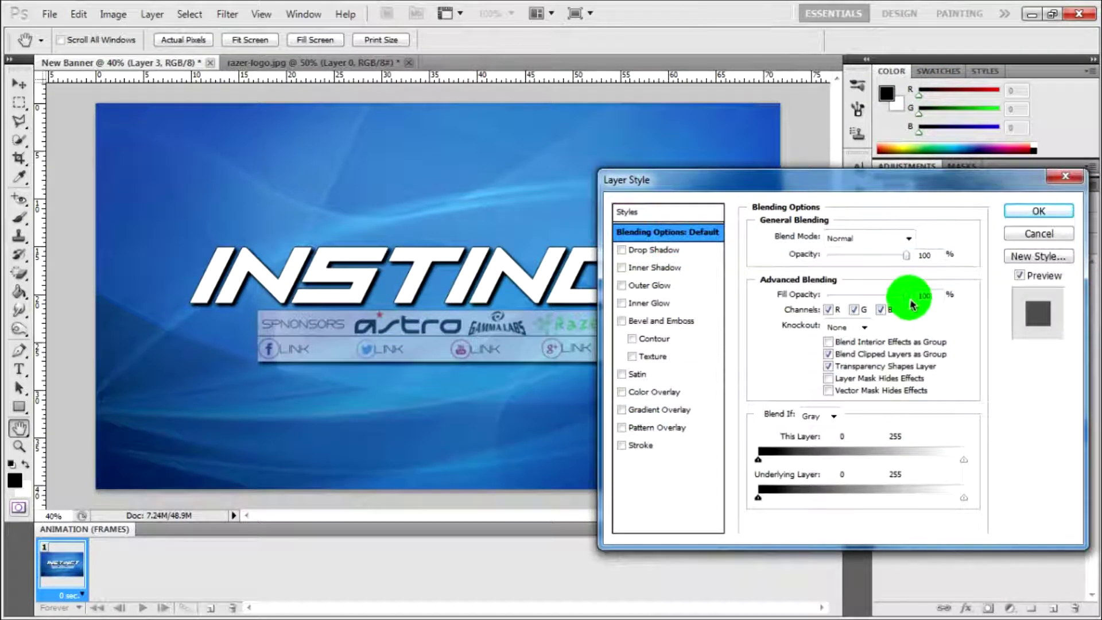
left_click_drag(885, 260, 850, 257)
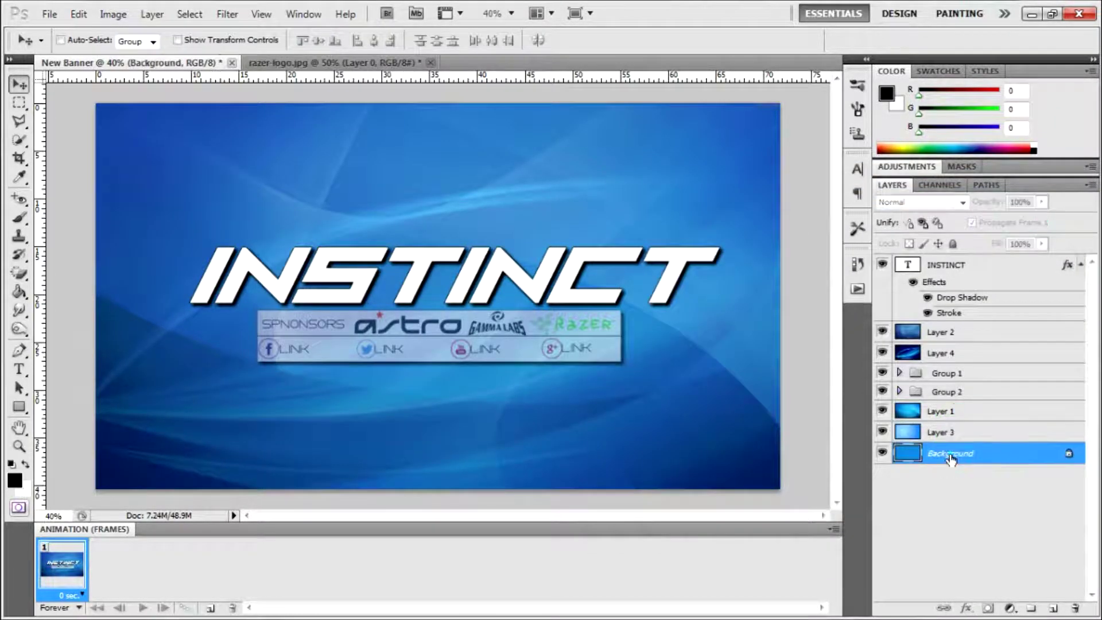
- Lower Layer 1's opacity to 80% in its blending options
right_click(918, 475)
left_click(910, 413)
double_click(1004, 411)
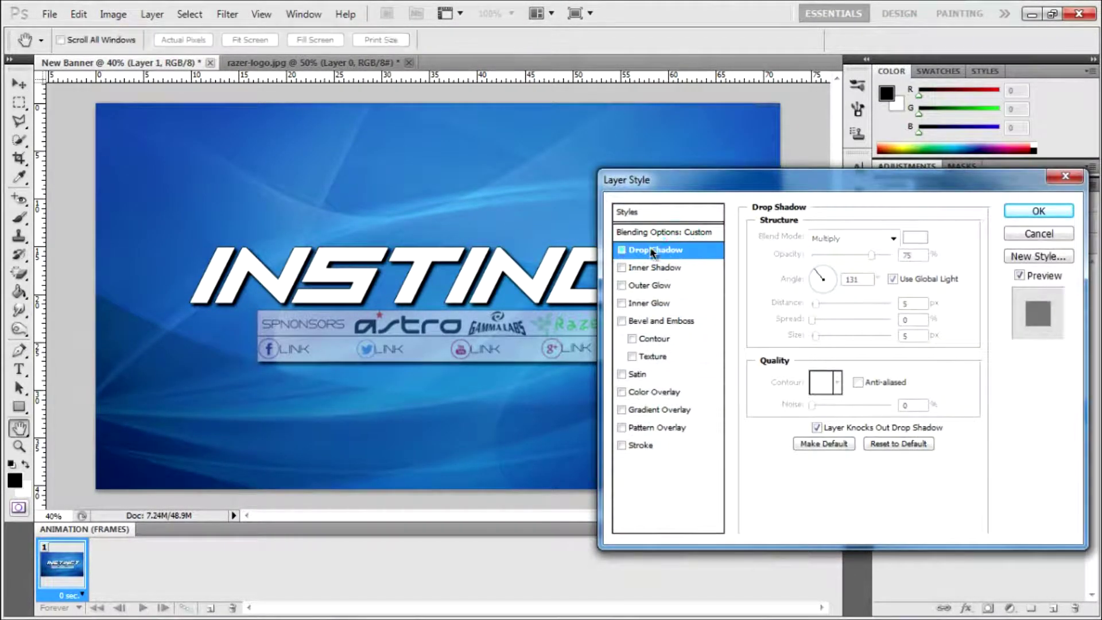
left_click(667, 232)
left_click_drag(873, 255, 859, 262)
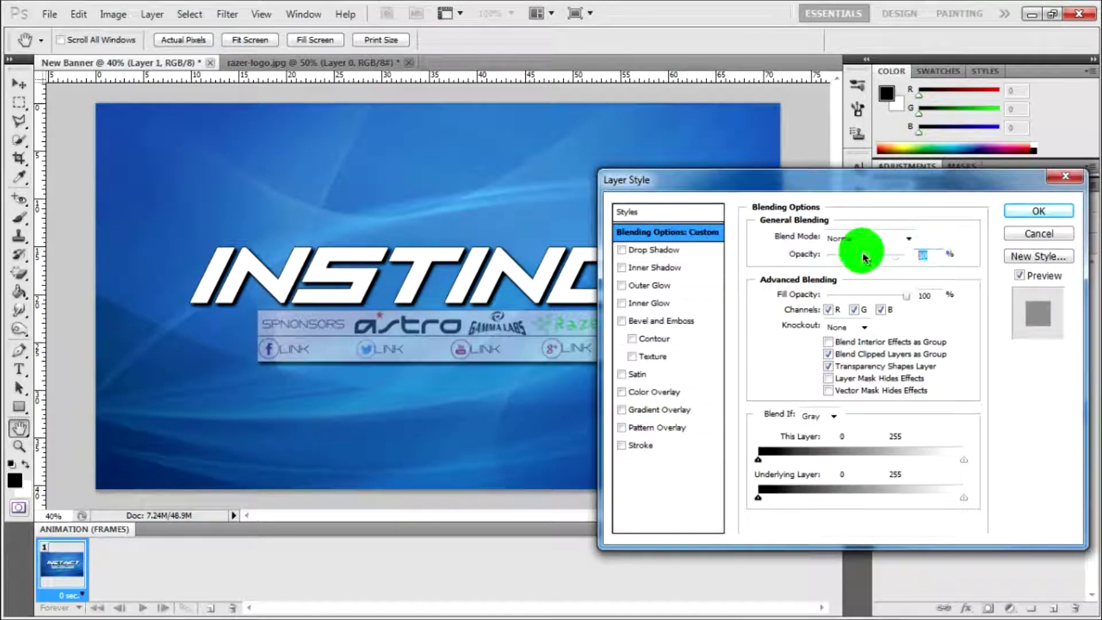
key("Return")
- Save the banner to the Desktop as New Banner.png, accepting the PNG options
left_click(49, 14)
left_click(40, 246)
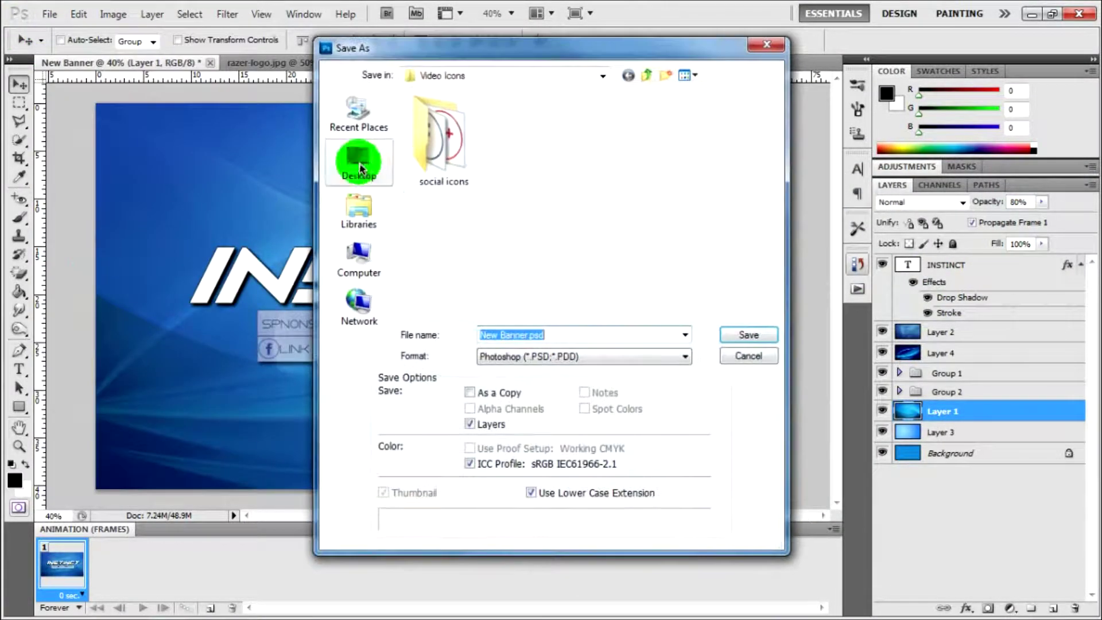
left_click(360, 168)
left_click(755, 340)
key("Return")
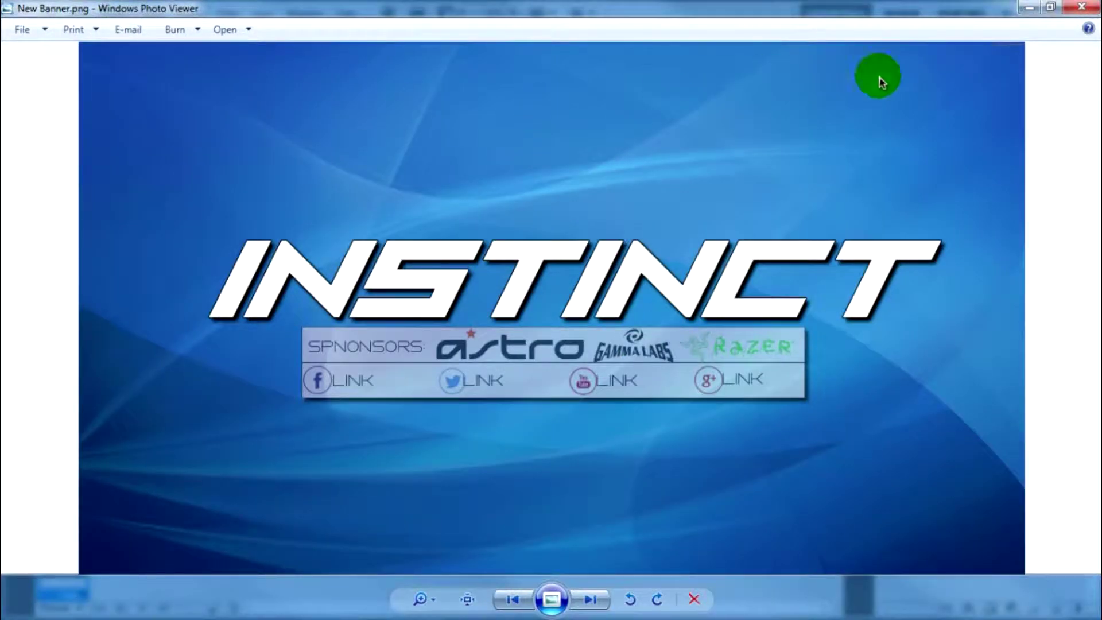
- Zoom into the exported banner in Photo Viewer, then close the viewer
left_click(429, 599)
left_click_drag(434, 586, 430, 580)
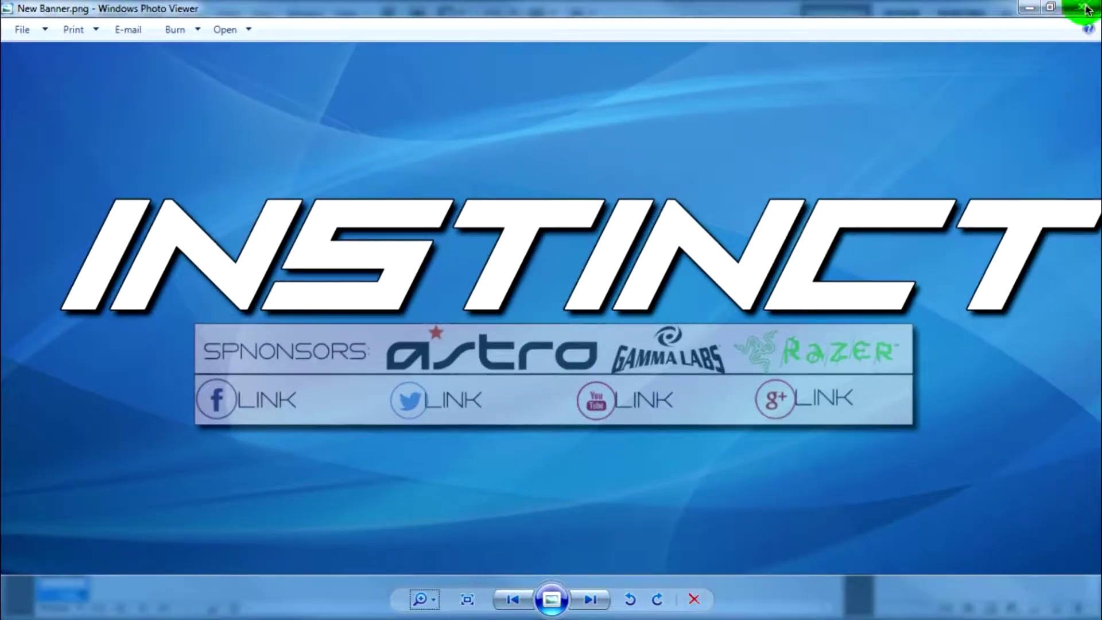
left_click(1086, 8)
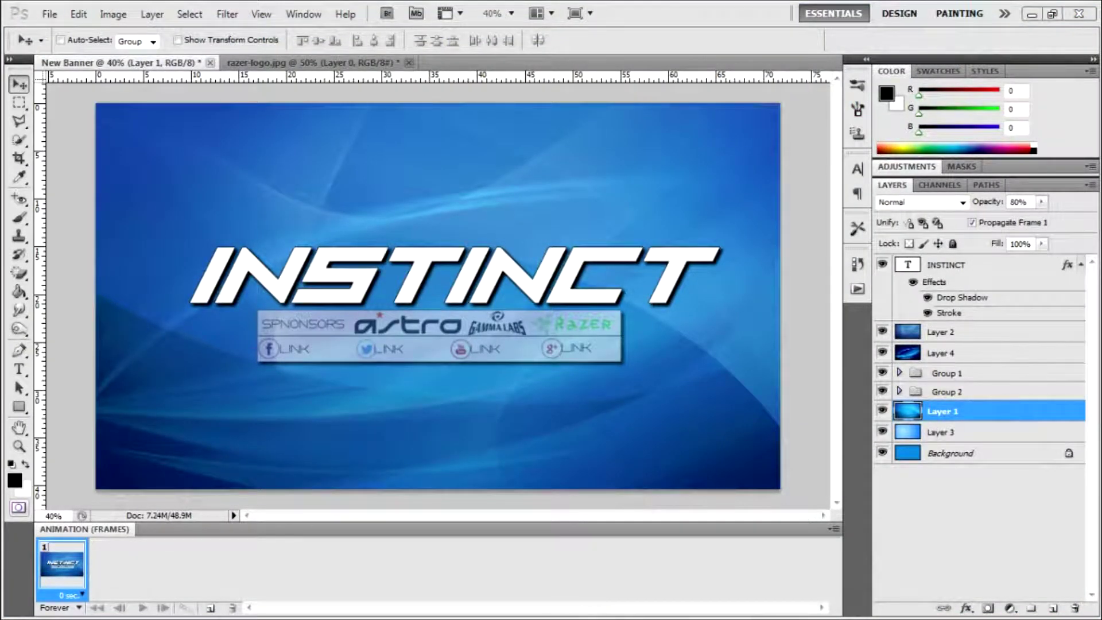
- Open the two broken-glass images from the Video Icons folder
left_click(49, 14)
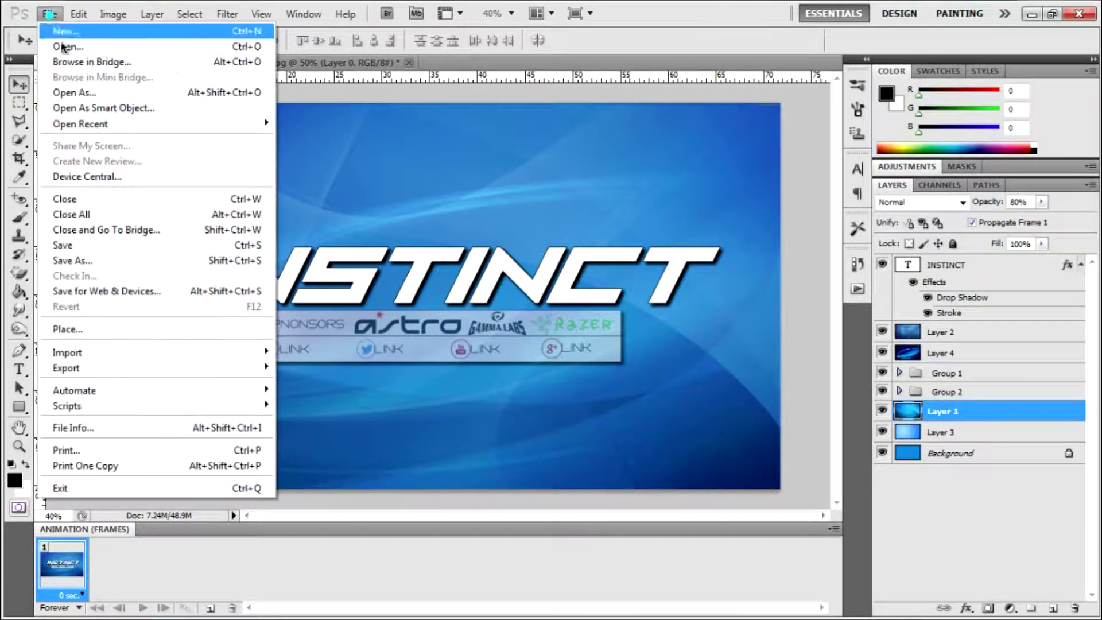
left_click(35, 50)
scroll(573, 189, "down", 5)
double_click(529, 234)
left_click(618, 267)
left_click(735, 356)
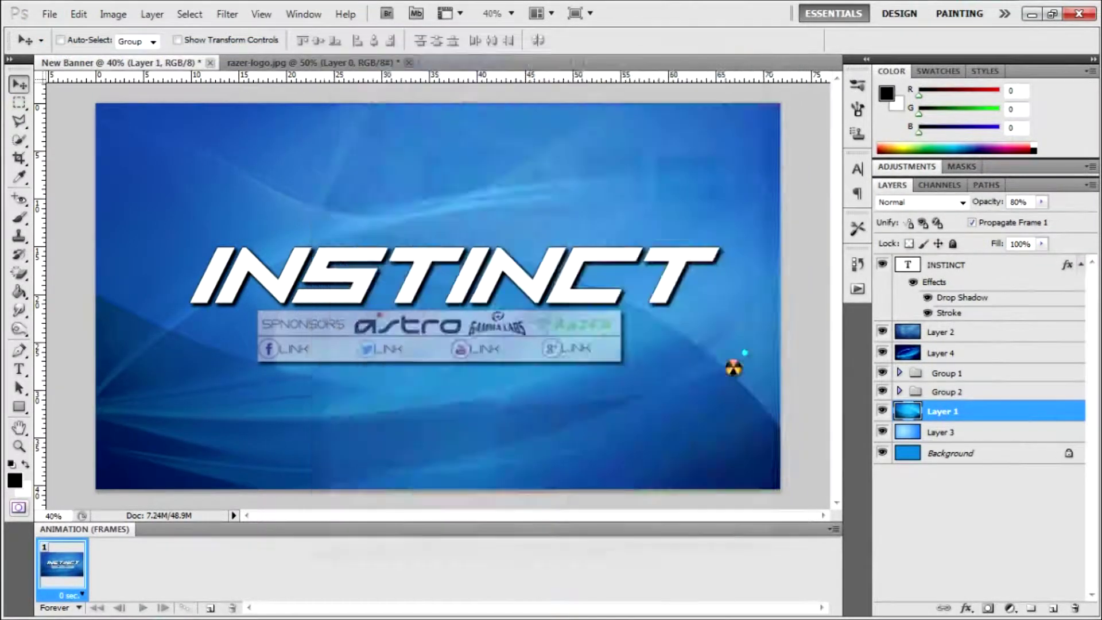
left_click(544, 256)
- Erase the black background around the glass shards and return to New Banner
left_click(290, 315)
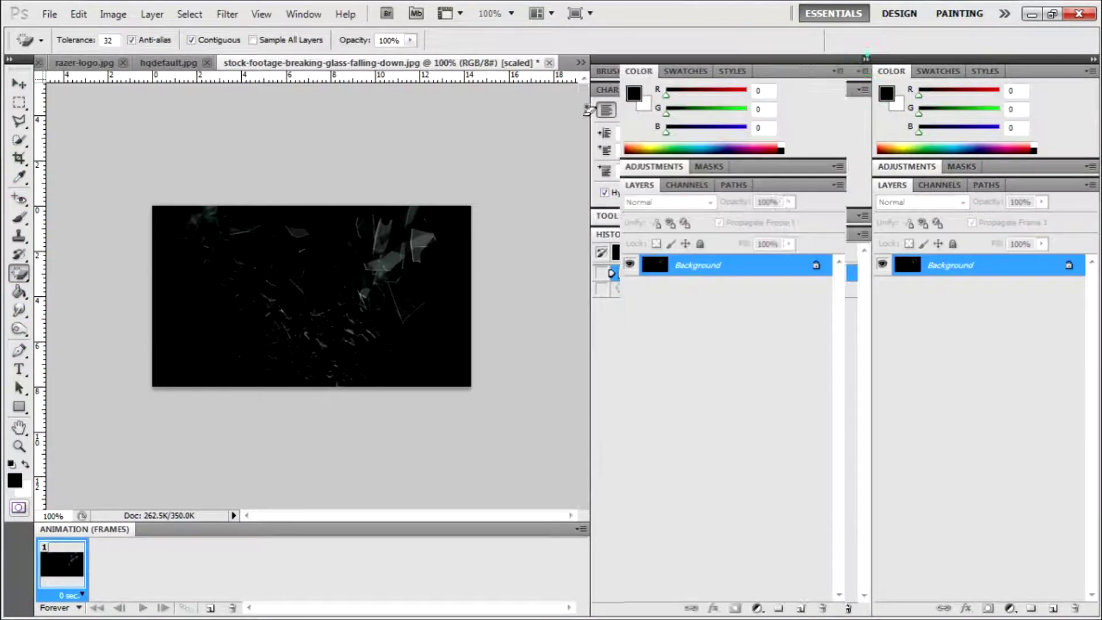
left_click(835, 62)
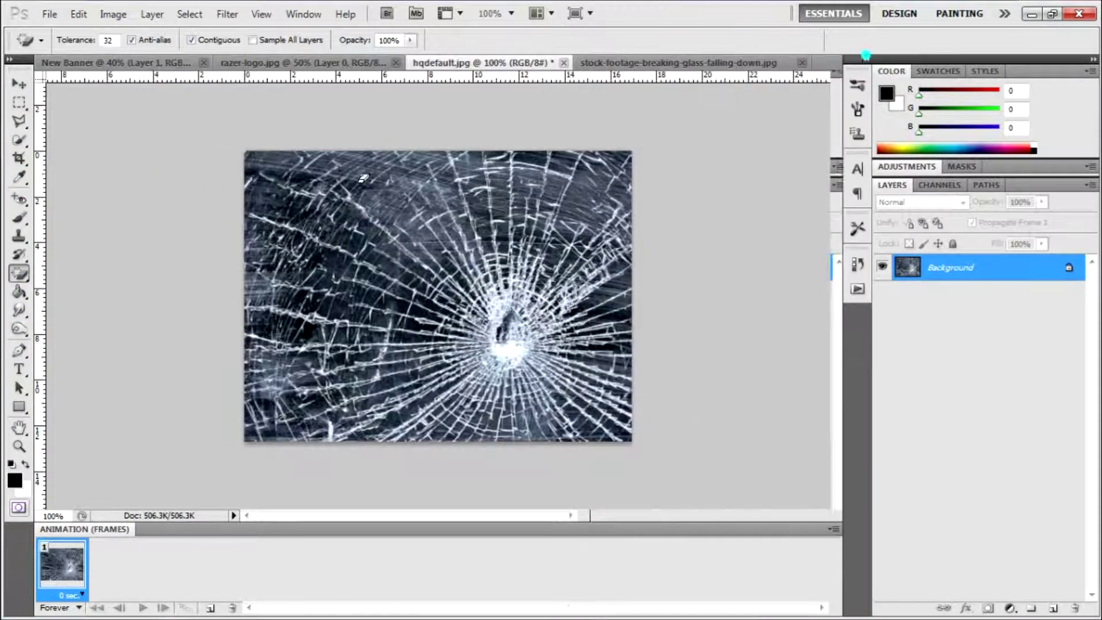
left_click(72, 62)
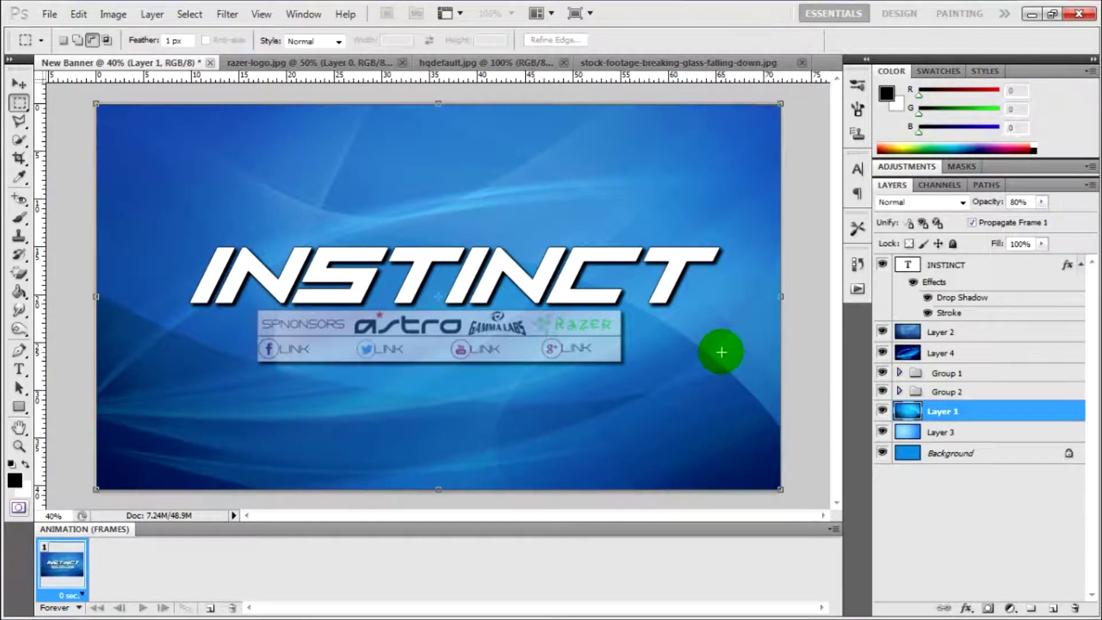
- Drag the cracked-glass image into the banner, enlarge it, and shift it right
left_click_drag(71, 63, 721, 350)
key("ctrl+t")
left_click_drag(485, 323, 682, 489)
double_click(580, 264)
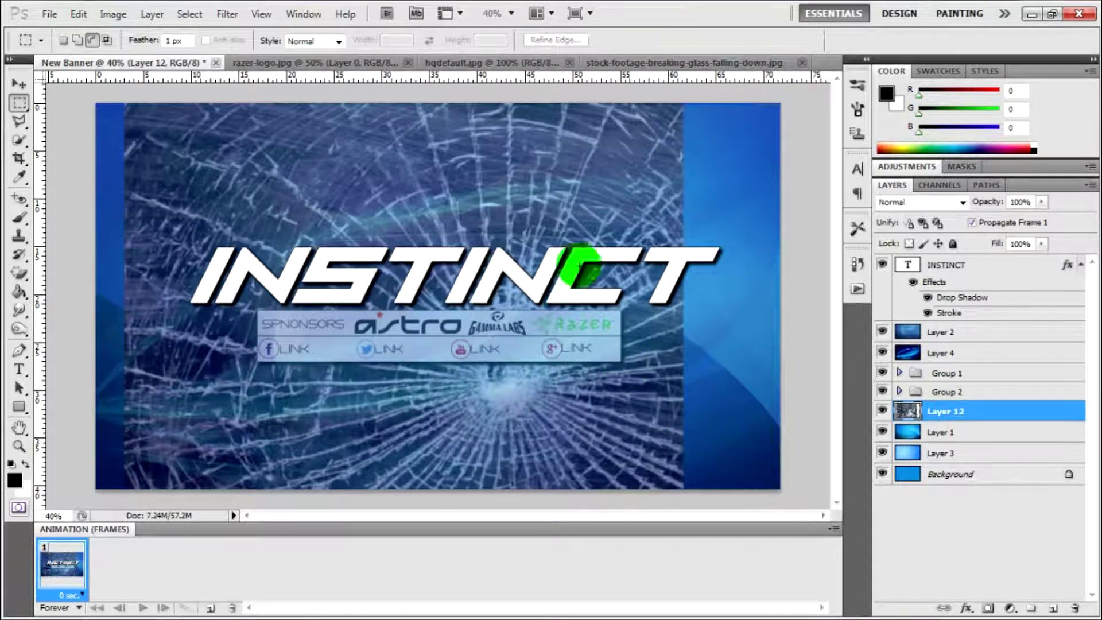
key("v")
left_click_drag(380, 185, 447, 192)
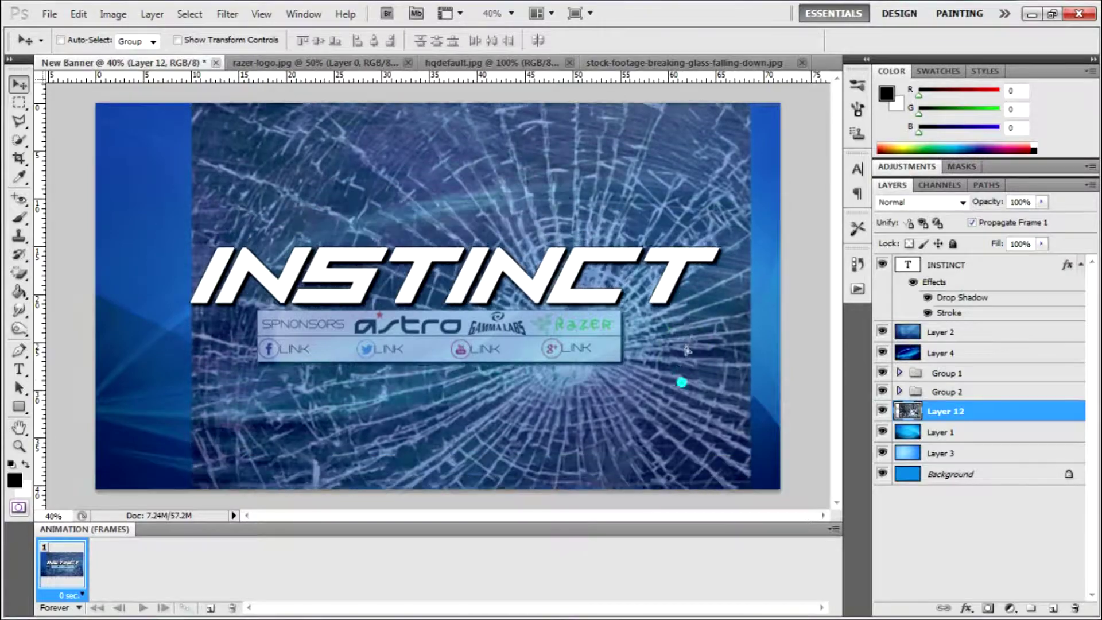
- Set the glass layer to 45% opacity, reposition it, and stack Layer 12 below Layer 3
left_click_drag(946, 410, 1009, 267)
left_click(929, 281)
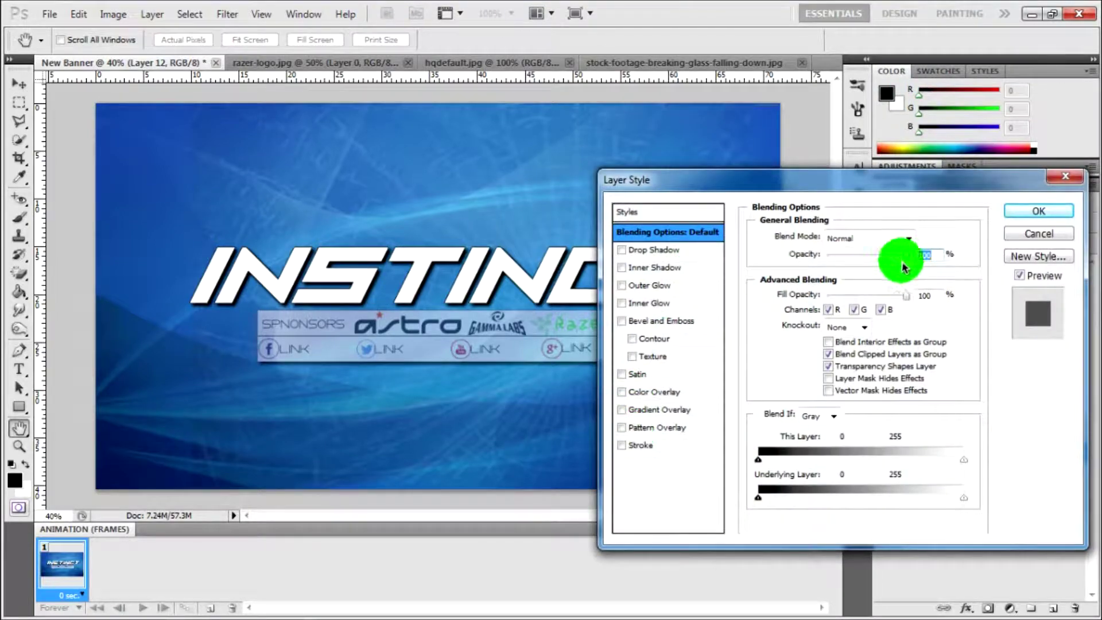
left_click_drag(897, 252, 927, 258)
left_click(1004, 209)
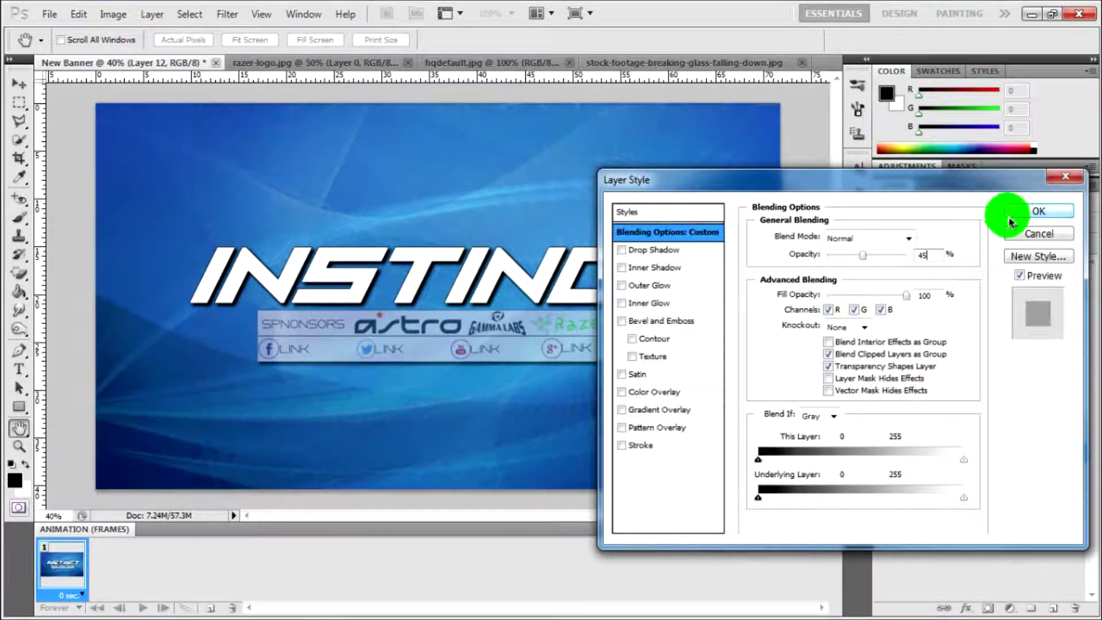
key("ctrl+t")
mouse_move(763, 386)
left_mouse_down()
mouse_move(523, 212)
mouse_move(632, 206)
left_mouse_up()
key("Return")
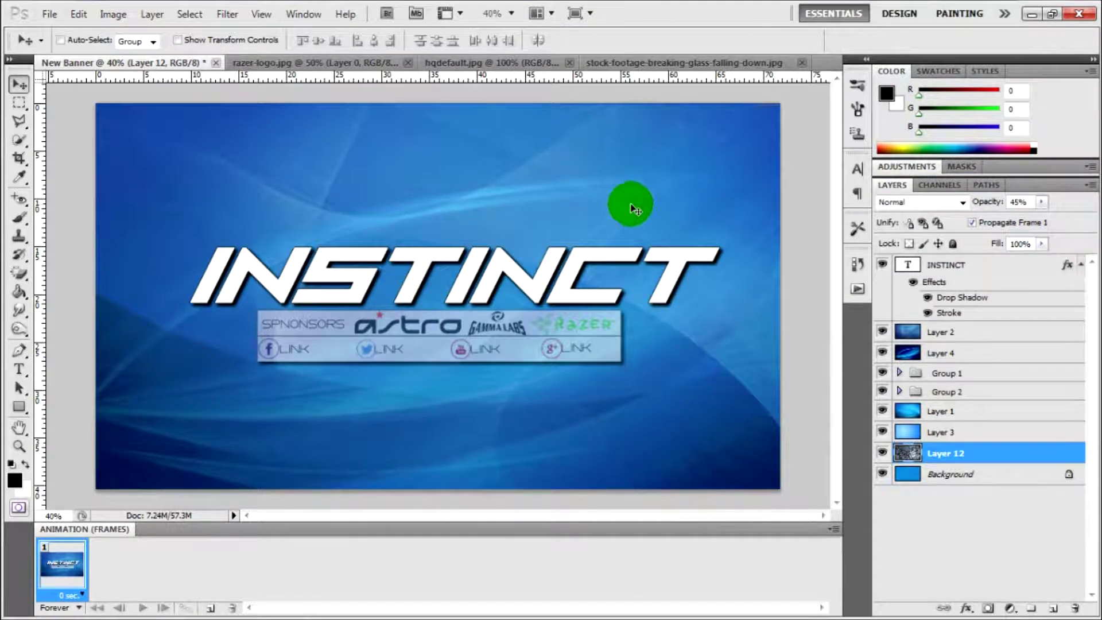
mouse_move(941, 453)
left_mouse_down()
mouse_move(941, 404)
mouse_move(942, 428)
left_mouse_up()
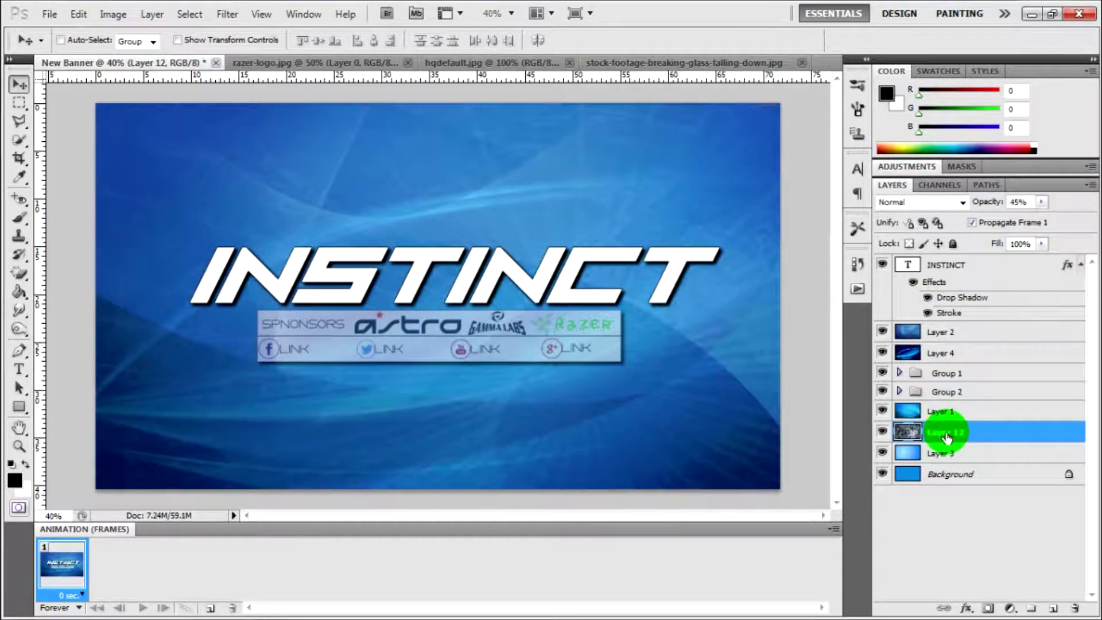
left_click_drag(941, 467, 941, 465)
- Close the razer logo and hqdefault tabs, then copy the falling-glass image into New Banner
left_click(314, 63)
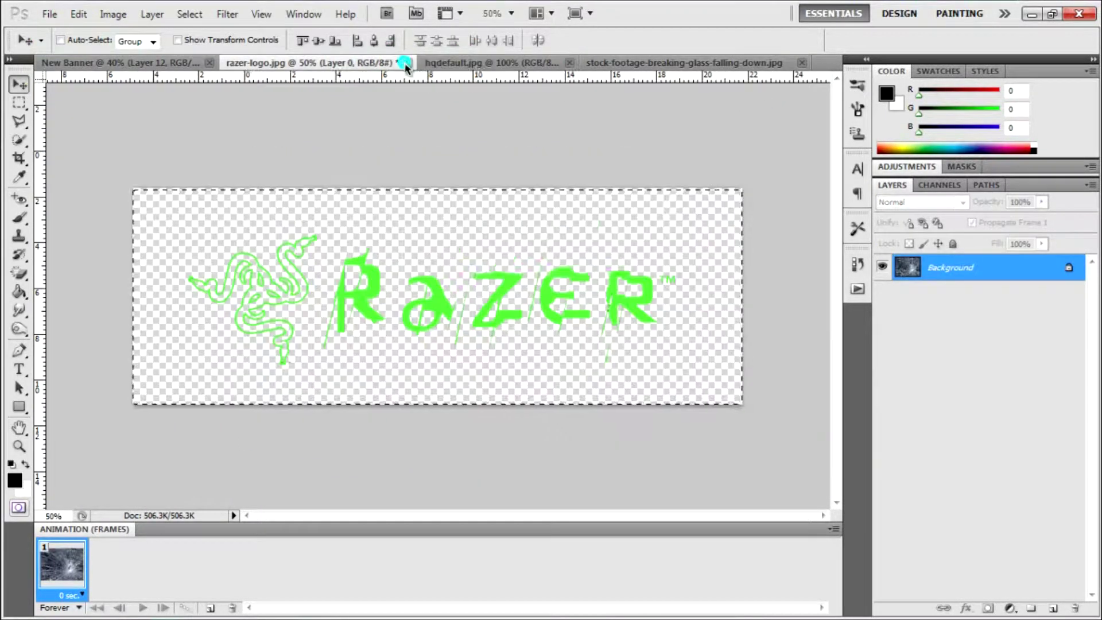
left_click(408, 63)
left_click(321, 63)
key("m")
key("ctrl+a")
key("ctrl+c")
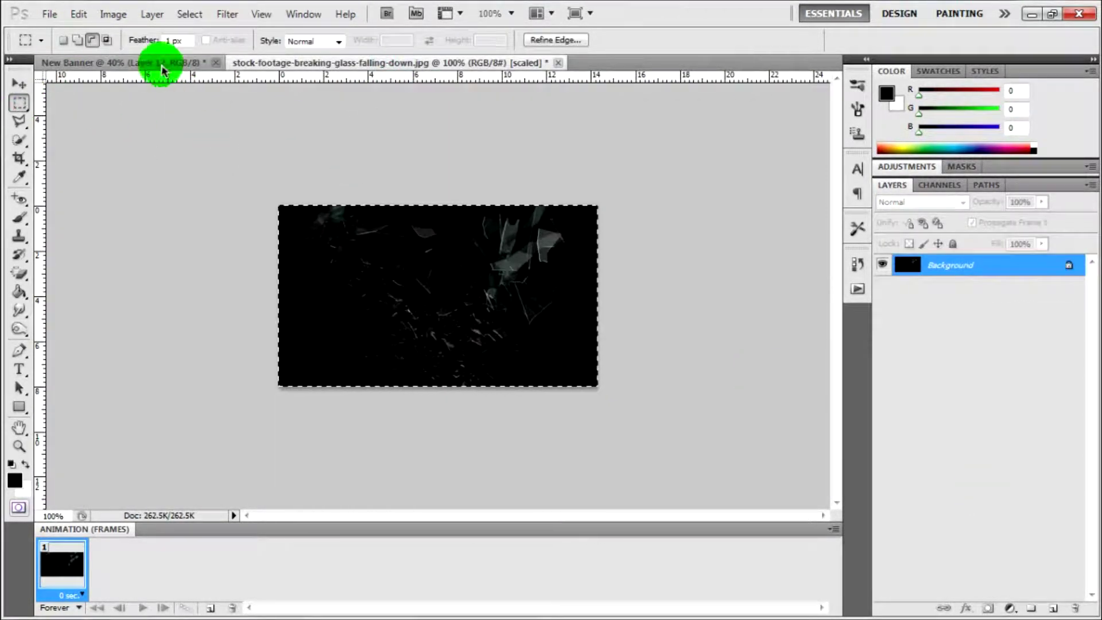
left_click(160, 64)
key("ctrl+v")
- Move and stretch the pasted glass layer to fill the canvas
key("ctrl+t")
key("Return")
left_click_drag(941, 453, 944, 408)
left_click(950, 409)
key("ctrl+t")
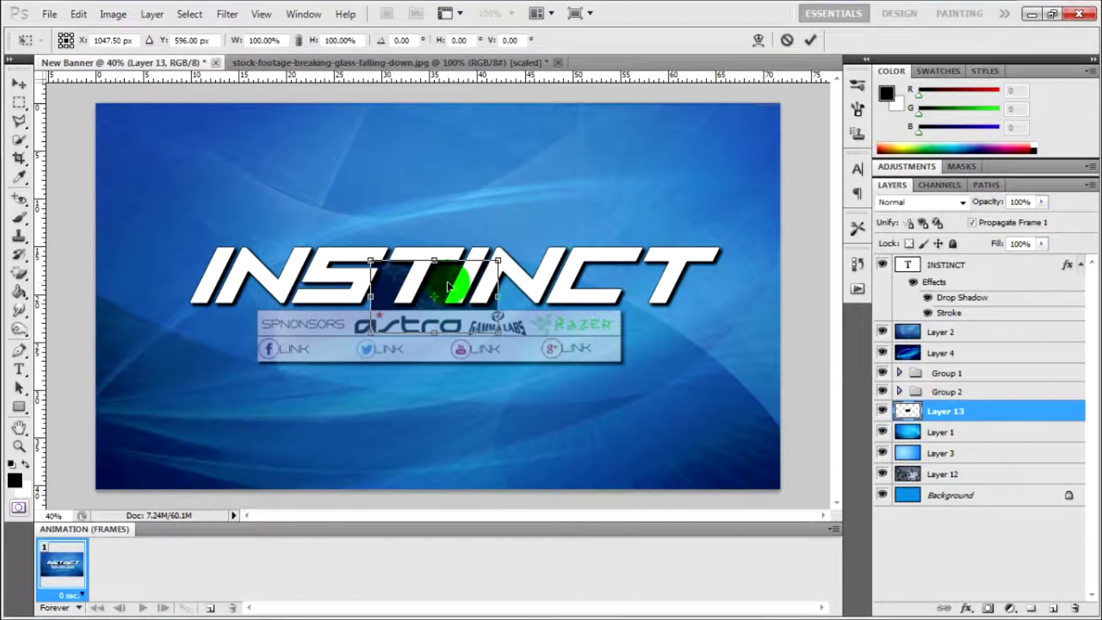
left_click_drag(436, 287, 172, 138)
left_click_drag(226, 177, 785, 456)
key("Return")
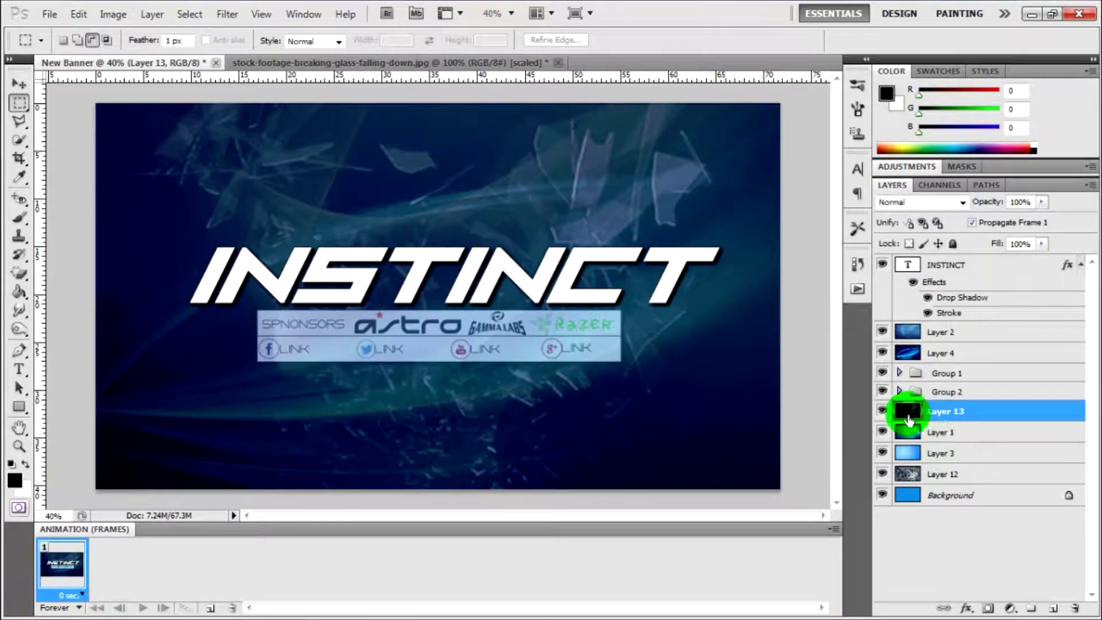
- Set the glass layer to 65% opacity and place it below Layer 3
left_click_drag(918, 412, 947, 435)
right_click(952, 427)
left_click(934, 65)
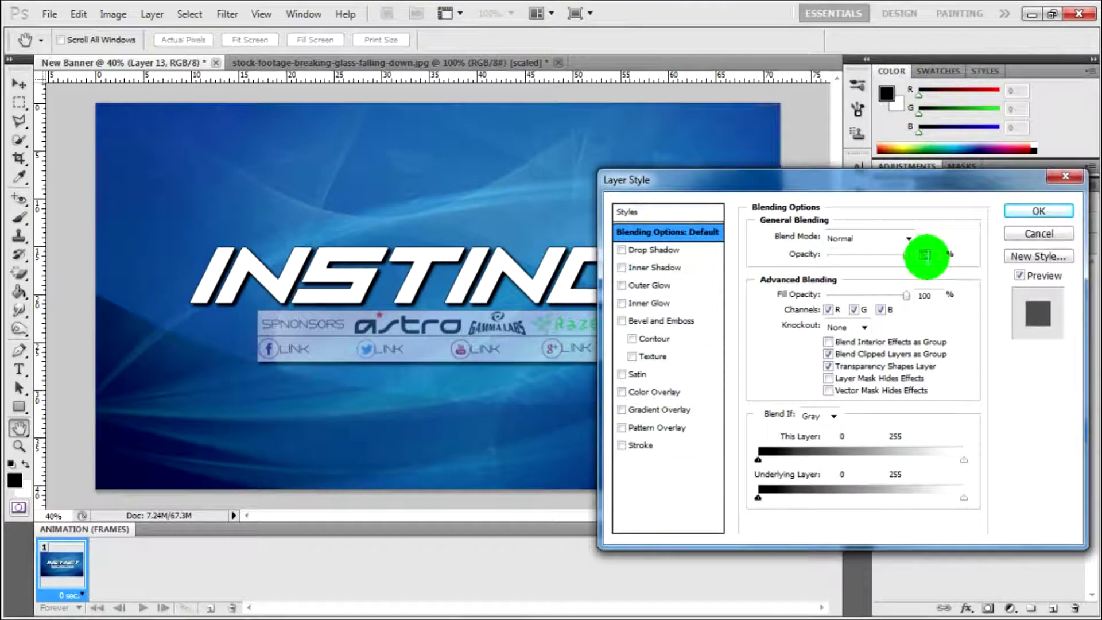
left_click(1038, 211)
mouse_move(954, 406)
left_mouse_down()
mouse_move(949, 460)
mouse_move(952, 433)
left_mouse_up()
- Try a light-pattern Texture effect on the INSTINCT title, then turn it off
right_click(938, 272)
left_click(746, 165)
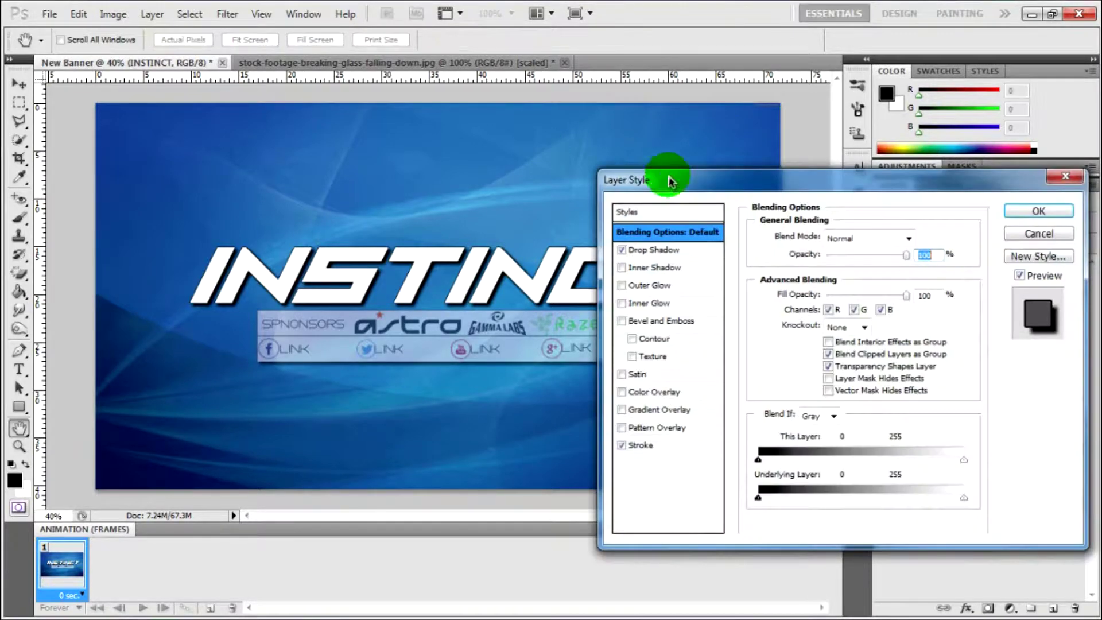
left_click(631, 356)
left_click(840, 254)
scroll(818, 364, "down", 5)
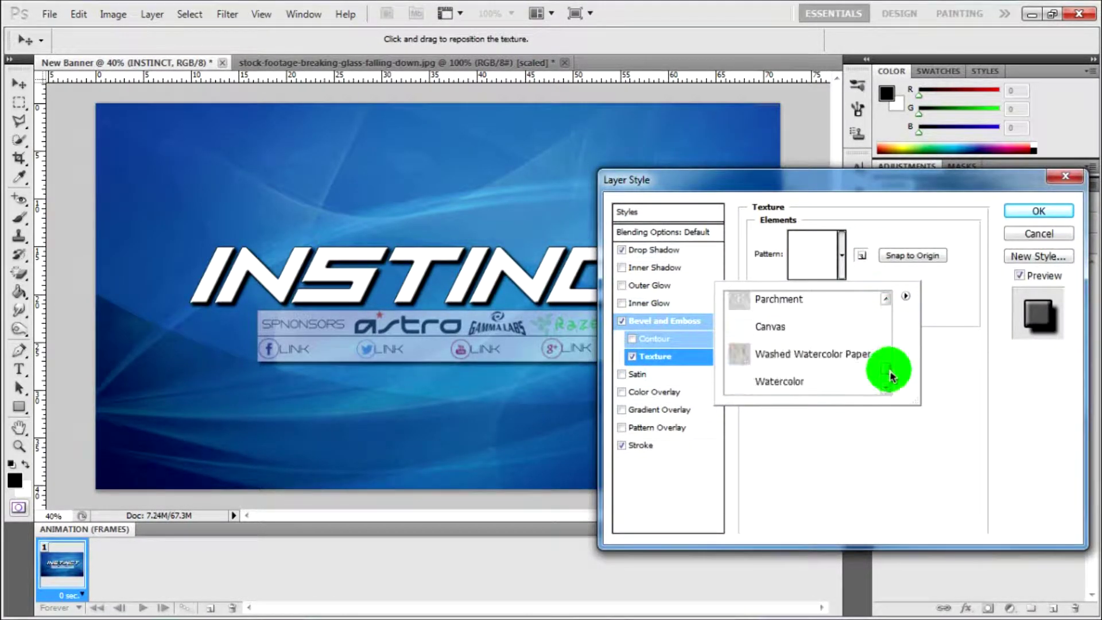
double_click(833, 304)
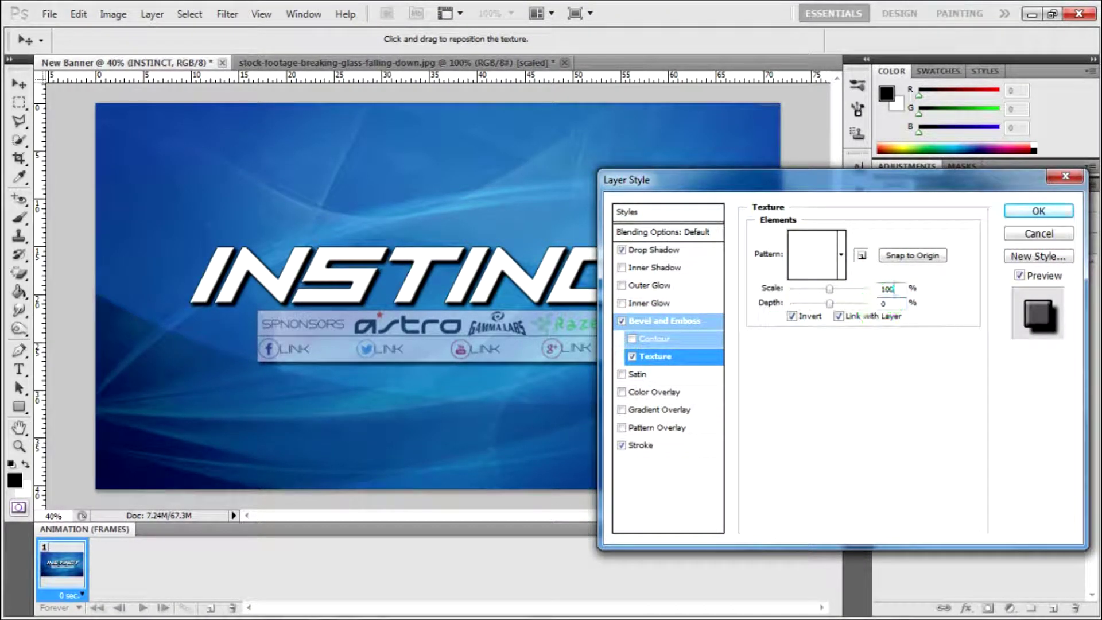
key("Return")
key("Return")
left_click(632, 357)
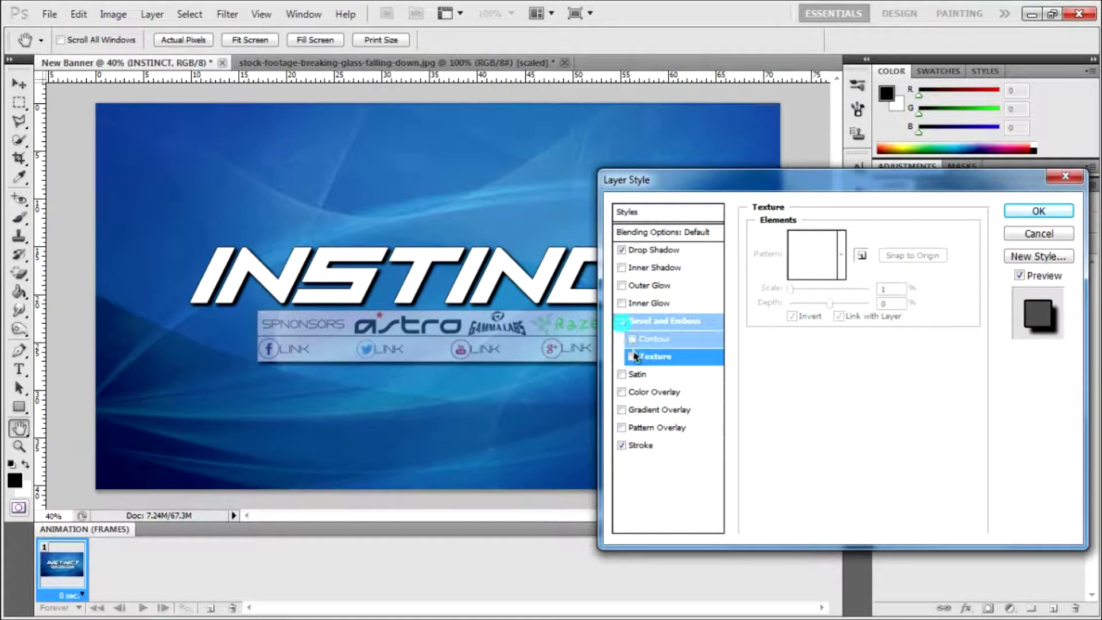
- Try a Pattern Overlay, then apply a light preset Gradient Overlay to the title
left_click(621, 428)
left_click(751, 241)
left_click(622, 428)
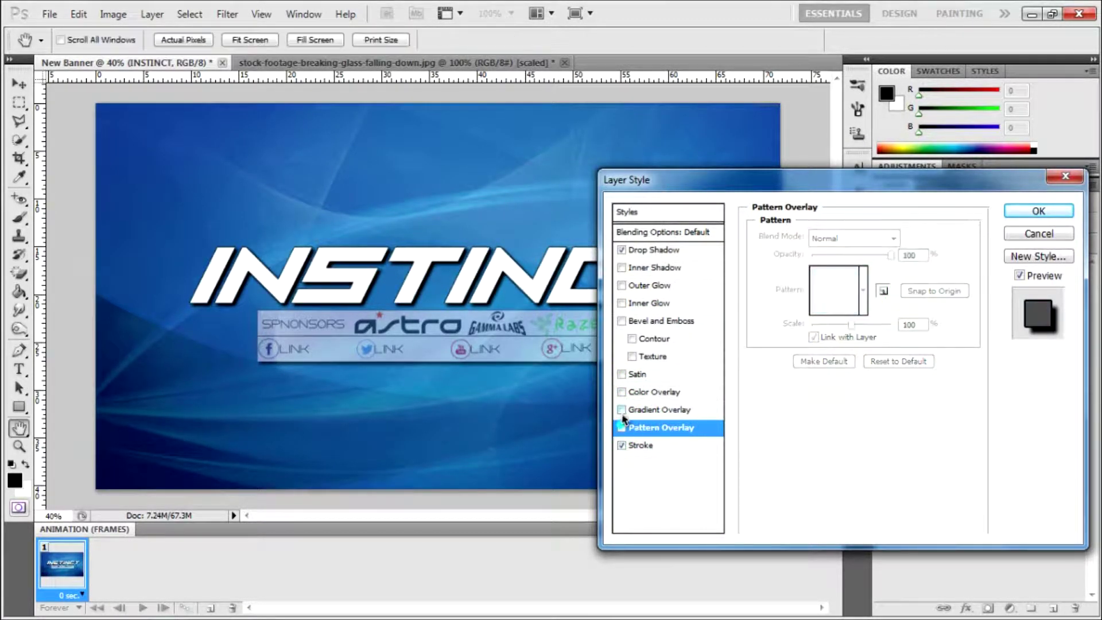
left_click(903, 272)
left_click(925, 339)
left_click(826, 369)
left_click(902, 272)
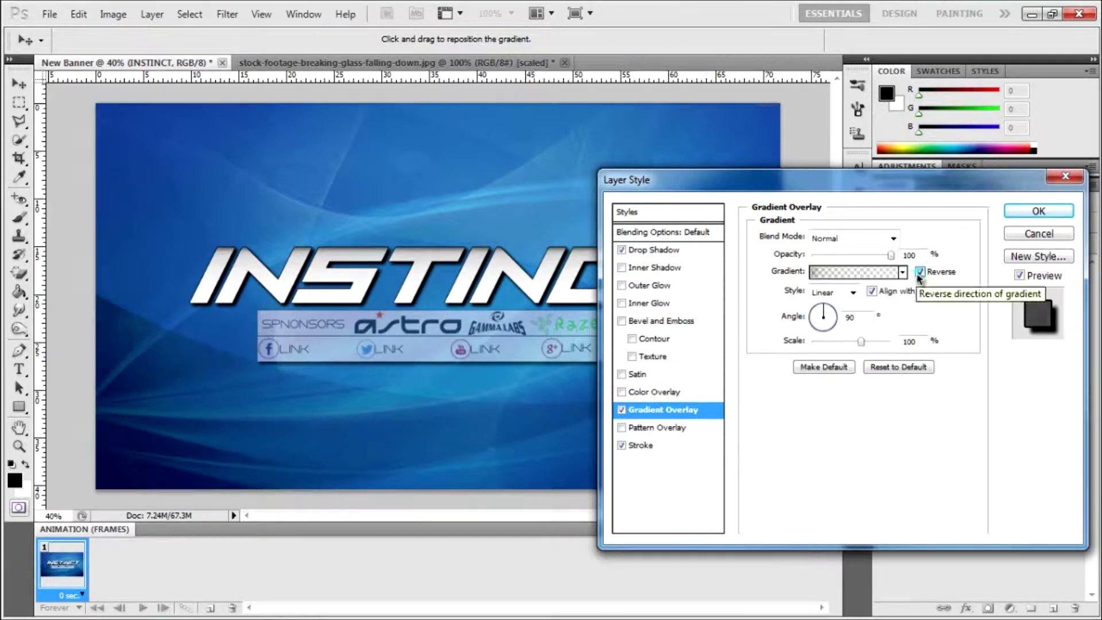
left_click(917, 341)
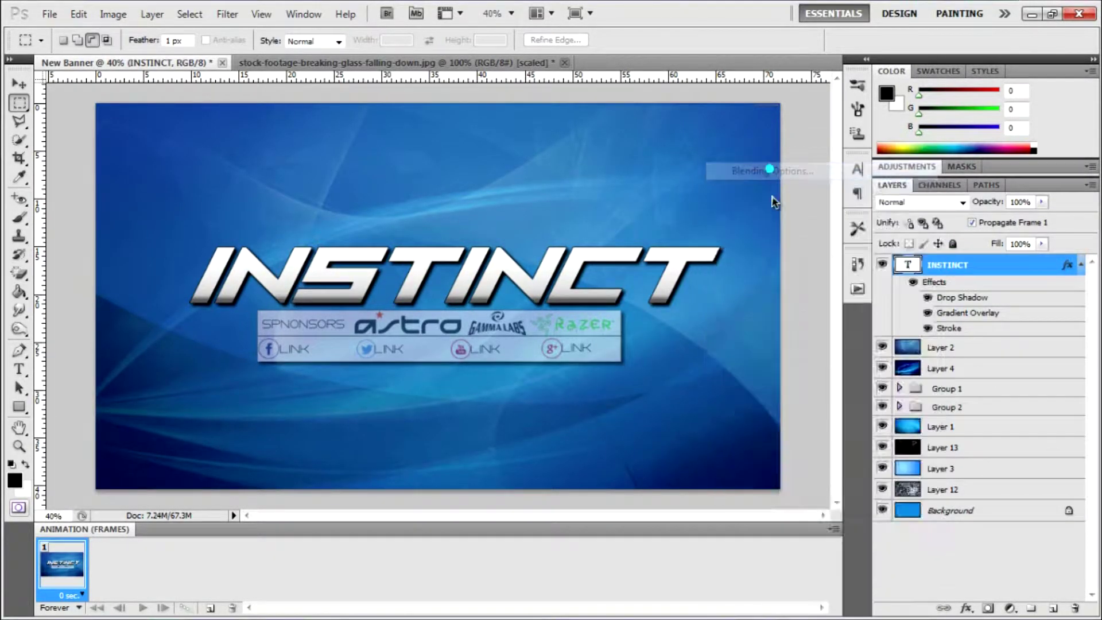
- Lower the gradient overlay to 76% and switch to a black-to-transparent gradient
left_click(640, 446)
left_click(659, 410)
left_click(872, 291)
left_click(872, 291)
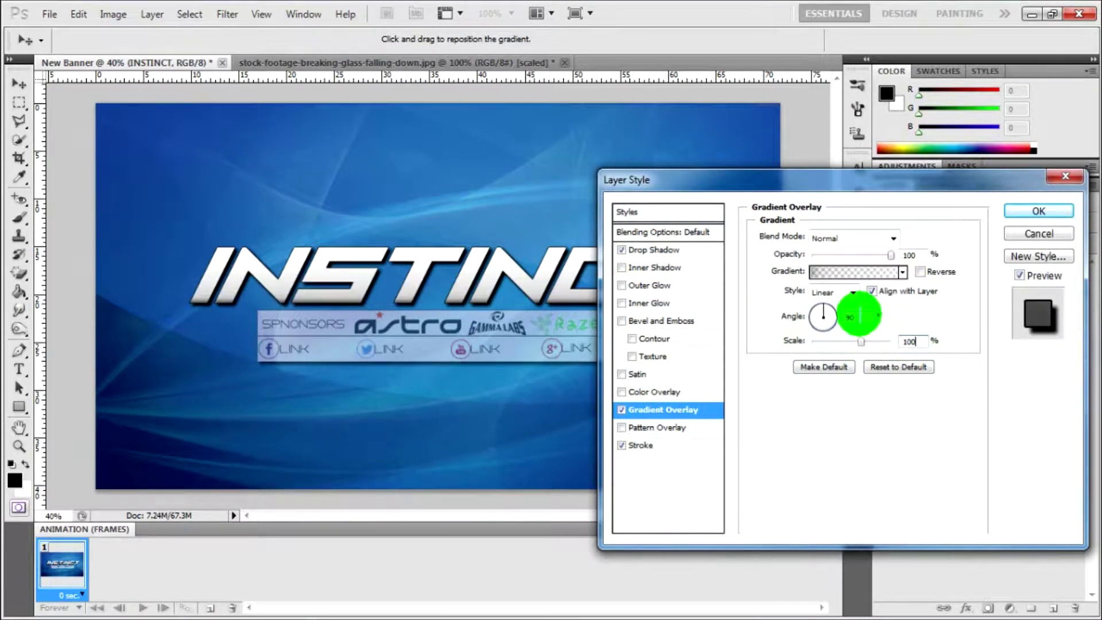
left_click(872, 291)
left_click_drag(888, 254, 871, 254)
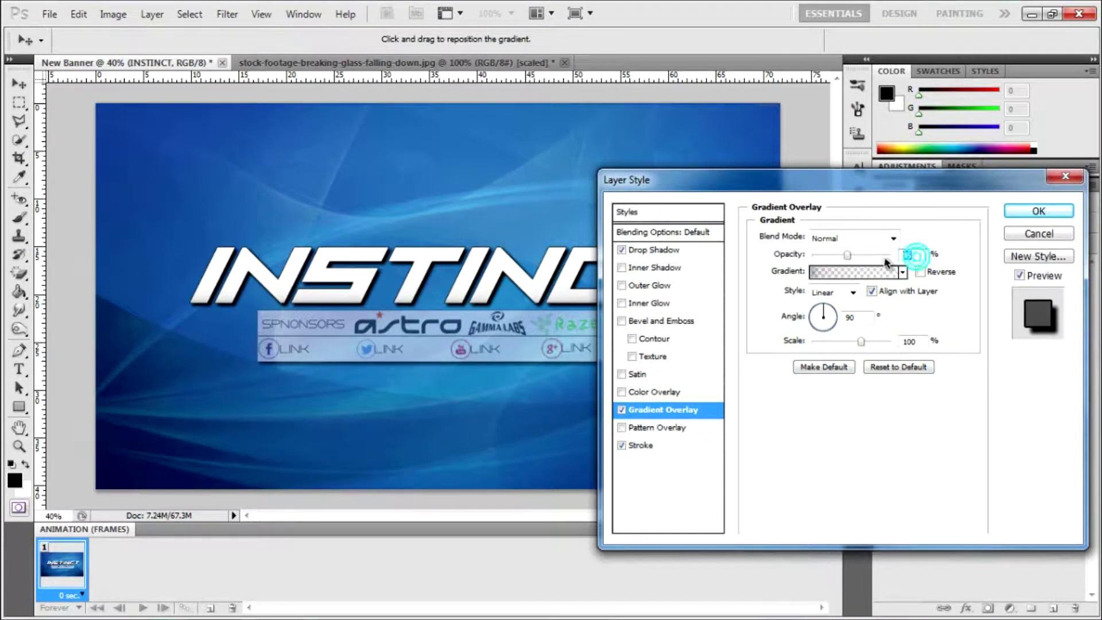
left_click(902, 272)
left_click(865, 341)
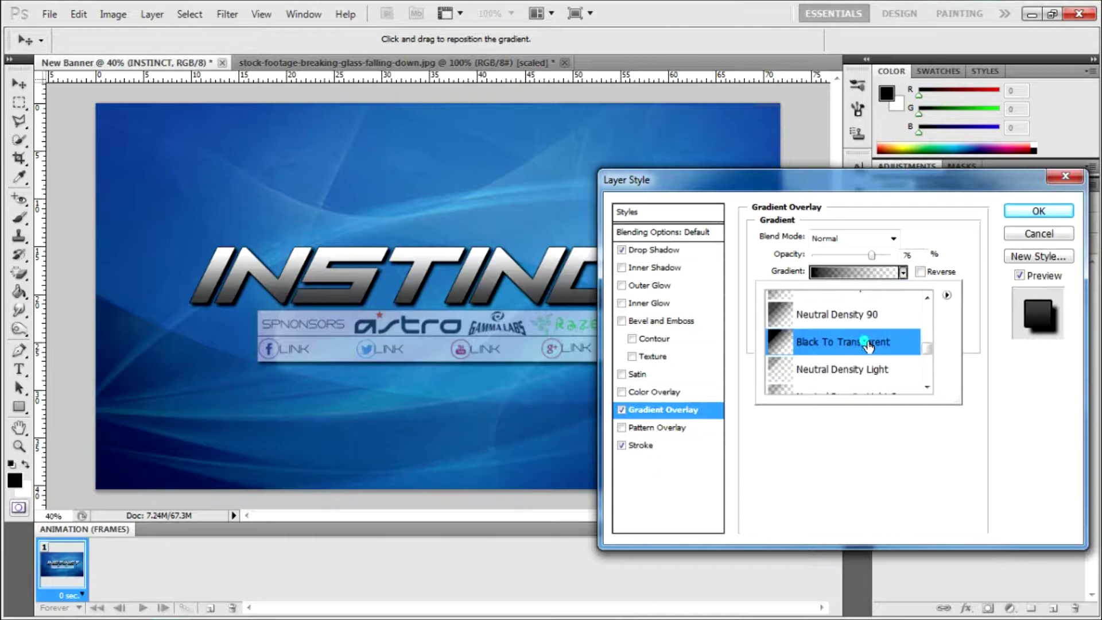
- Settle on a black-to-white gradient at 65% opacity, then hide the Gradient Overlay
left_click(903, 272)
scroll(924, 361, "down", 3)
left_click(918, 361)
scroll(924, 361, "down", 3)
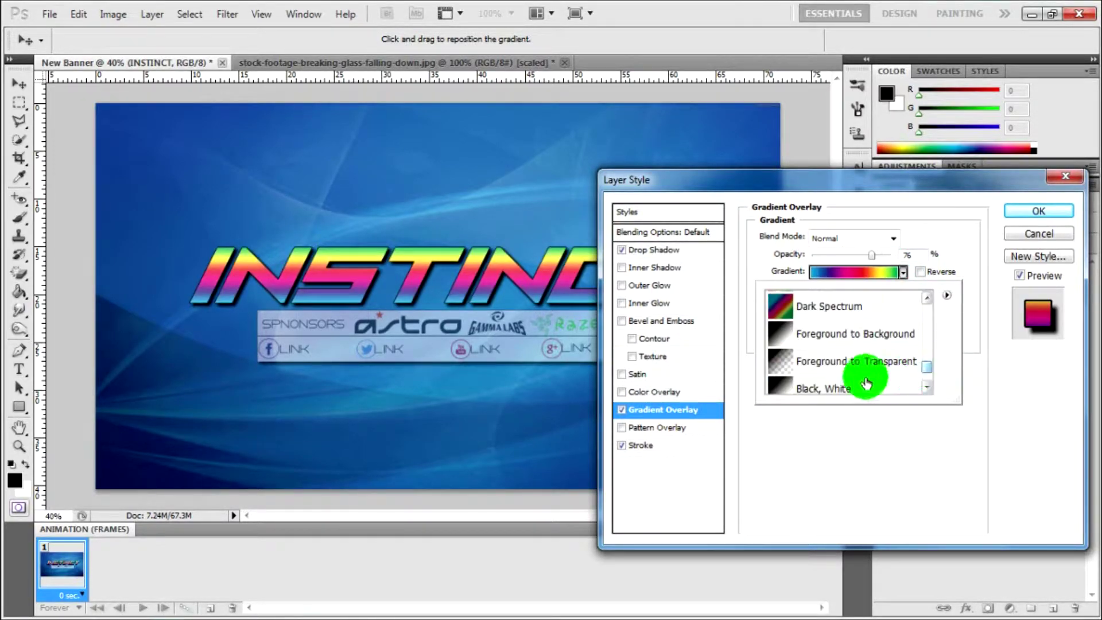
double_click(832, 338)
left_click_drag(871, 254, 864, 254)
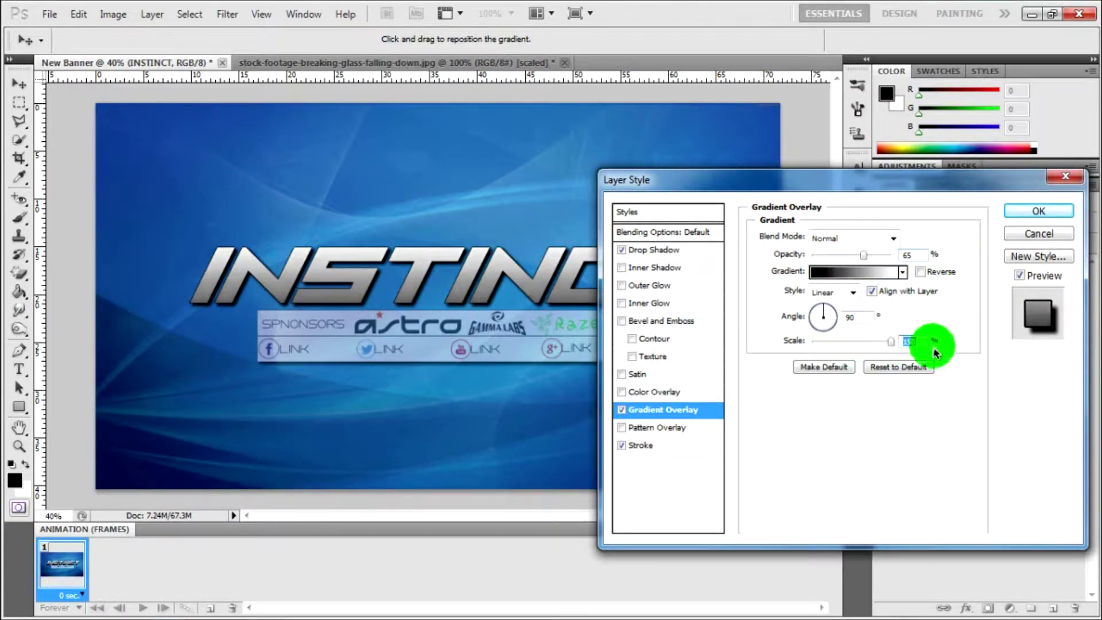
left_click(1039, 210)
key("m")
left_click(621, 409)
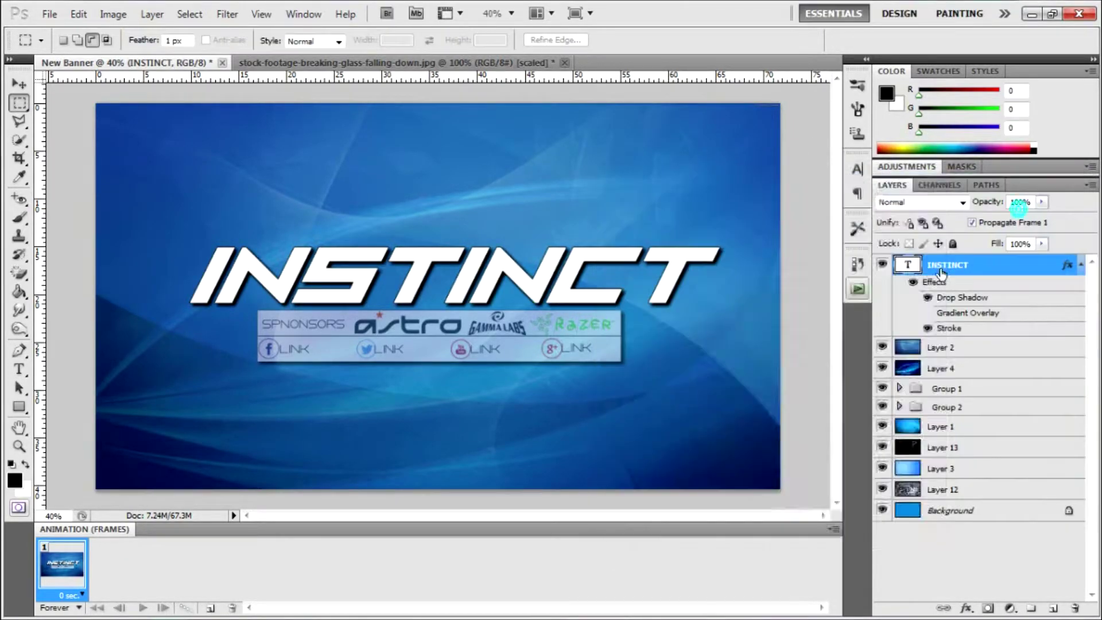
- Set the title's drop shadow distance 5 and spread 20, with the stroke positioned Inside
left_click(641, 253)
left_click(912, 318)
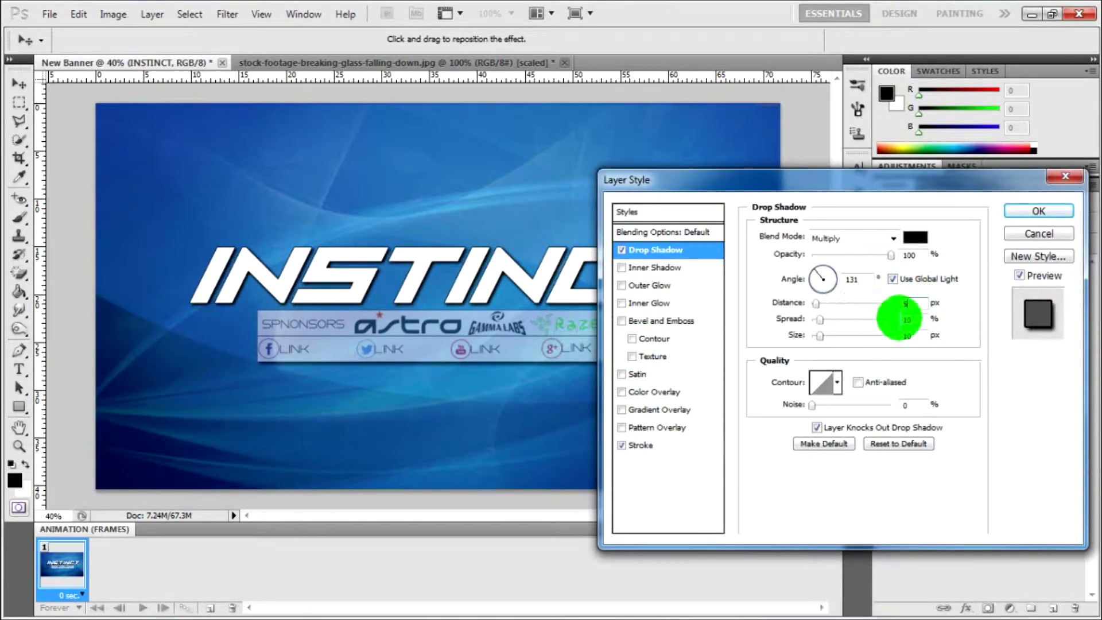
type("5")
left_click(912, 334)
type("5")
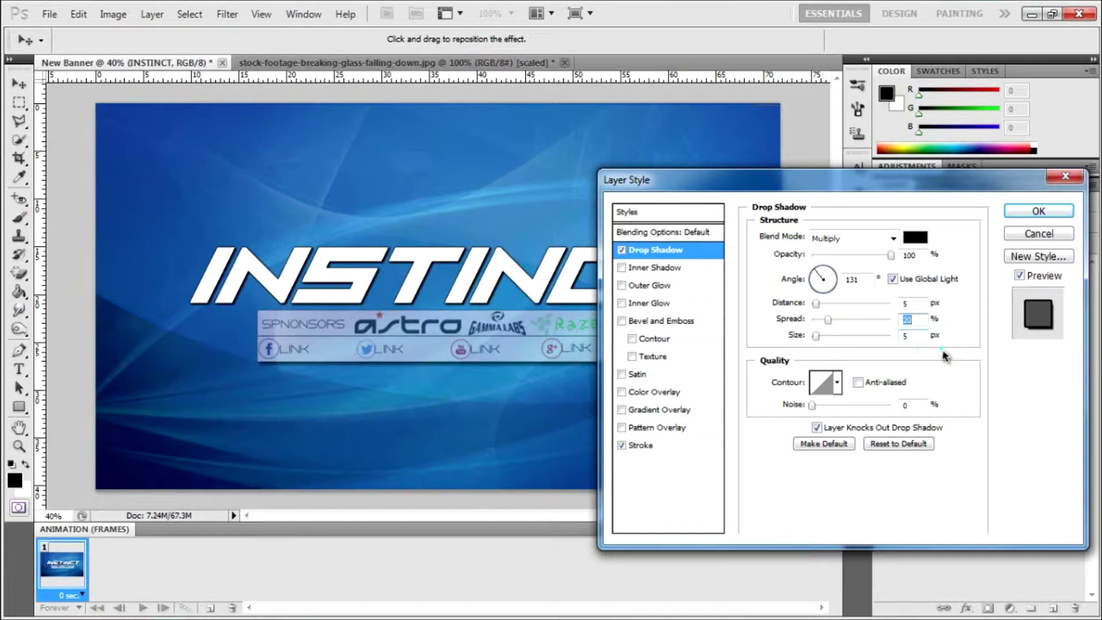
left_click(924, 334)
type("20")
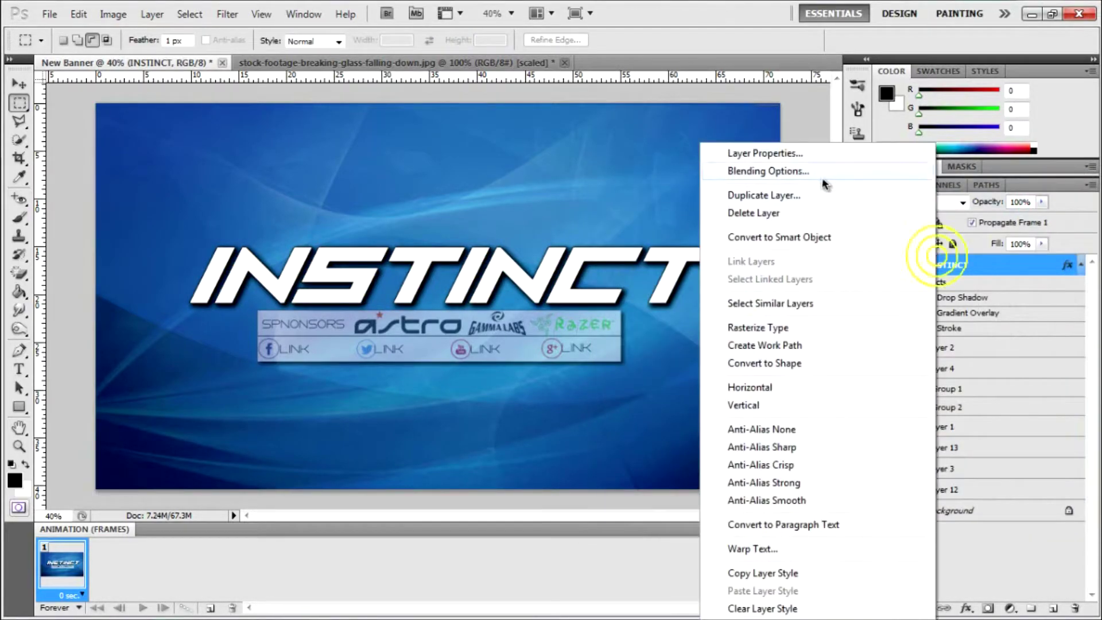
left_click(821, 283)
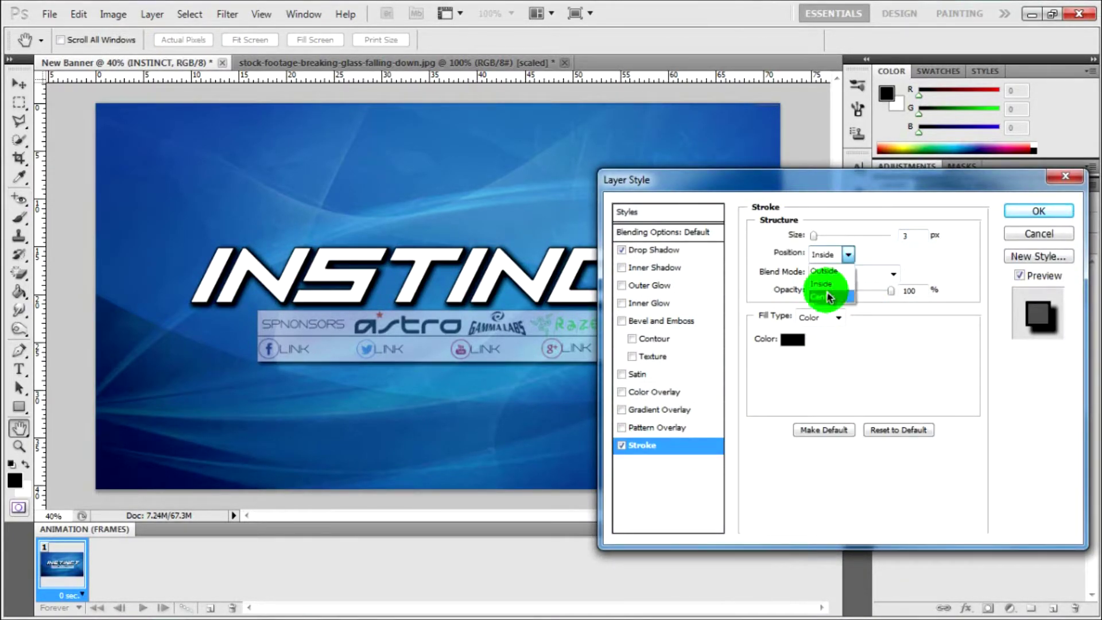
left_click(829, 254)
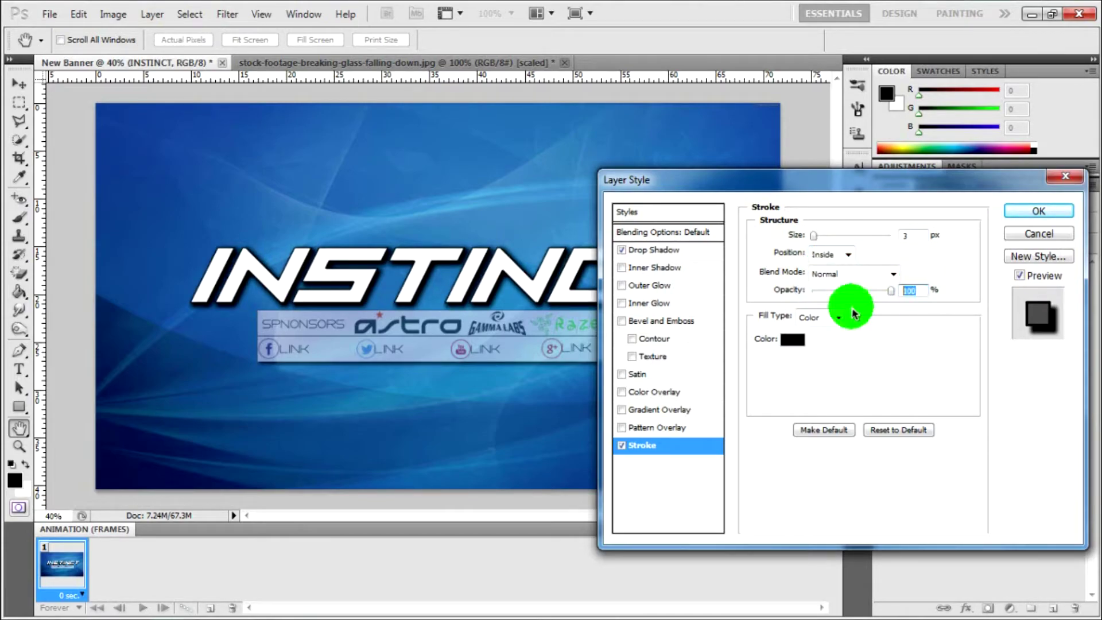
left_click(910, 290)
type("75")
key("Return")
- Start a Save As of the banner and open the file format list
left_click(50, 14)
left_click(34, 258)
left_click(583, 356)
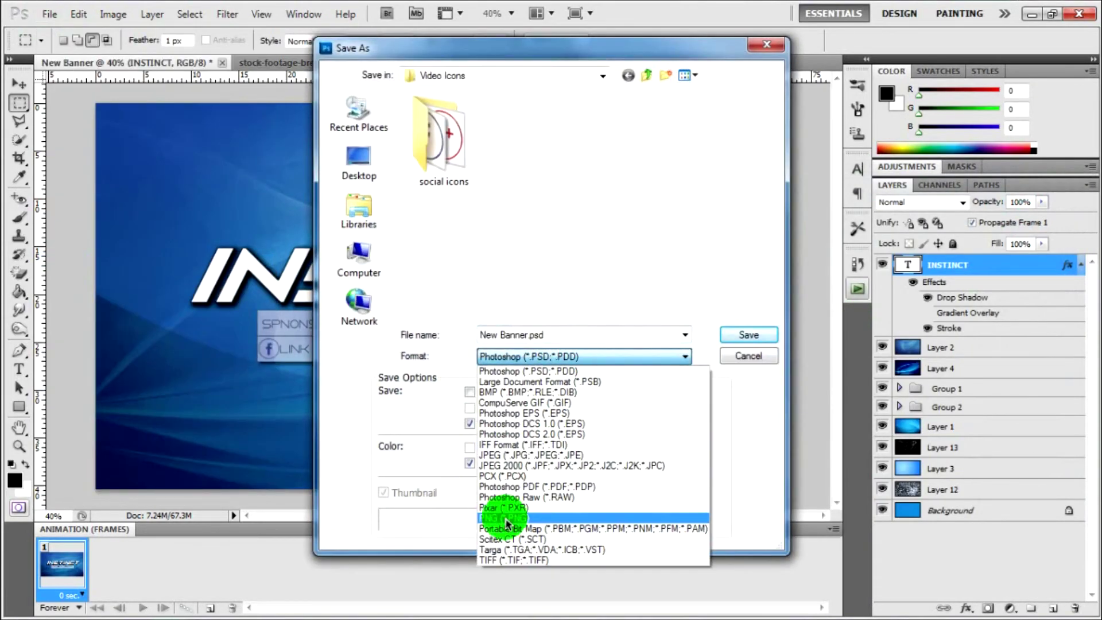